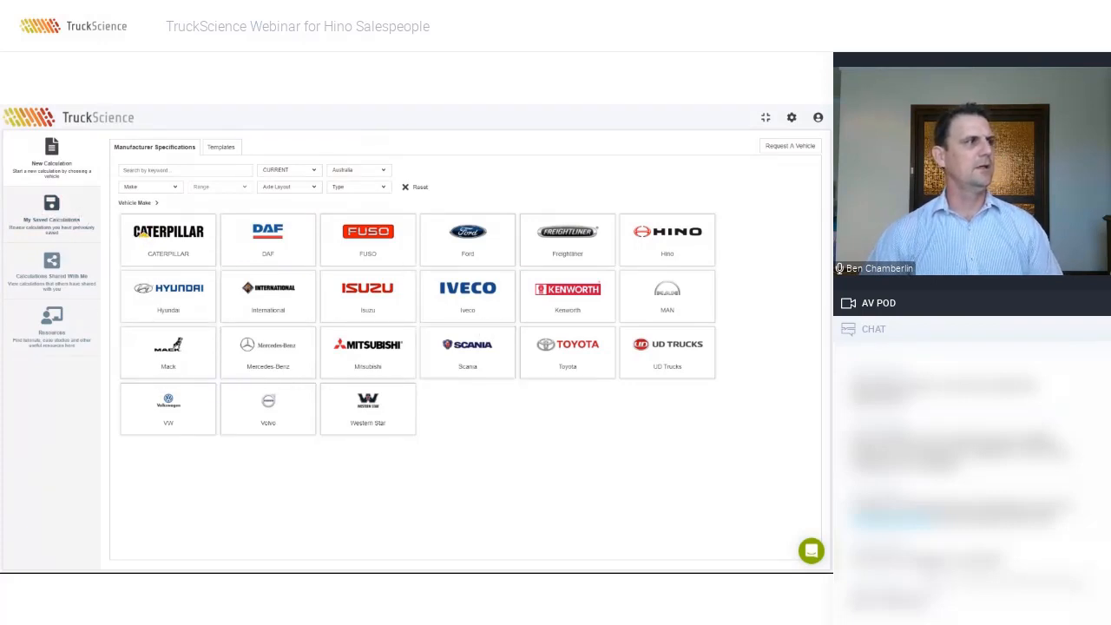
Step: Open the New Calculation grid of vehicle makes, from Caterpillar to Western Star
{"action": "left_click", "coordinate": [80, 217]}
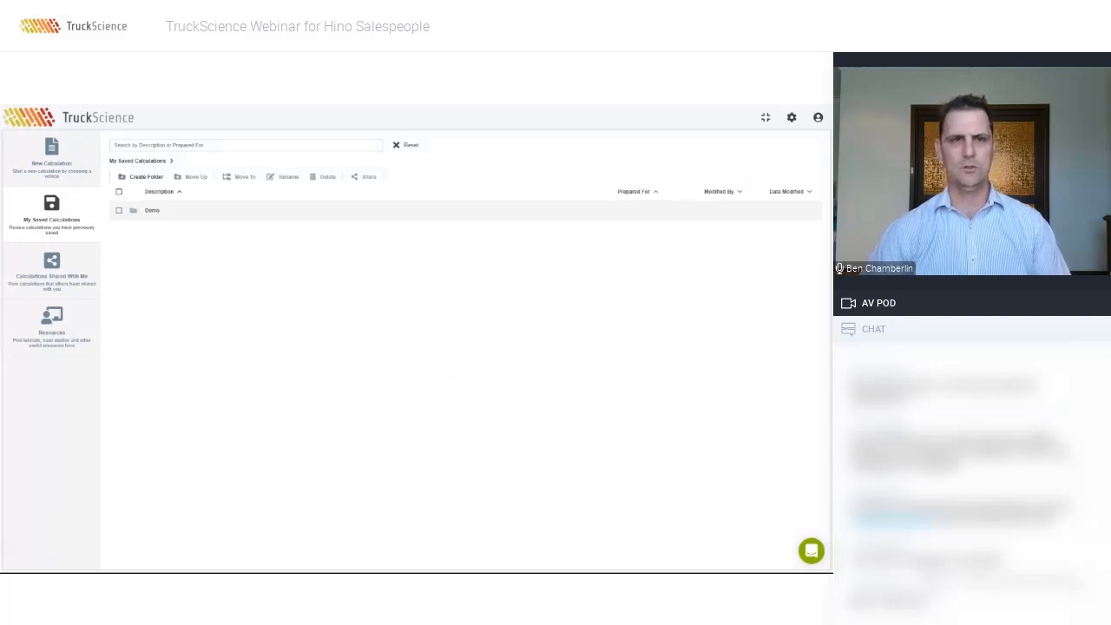
Step: Browse the Demo folder of saved calculations, then view the two folders shared with you
{"action": "left_click", "coordinate": [144, 210]}
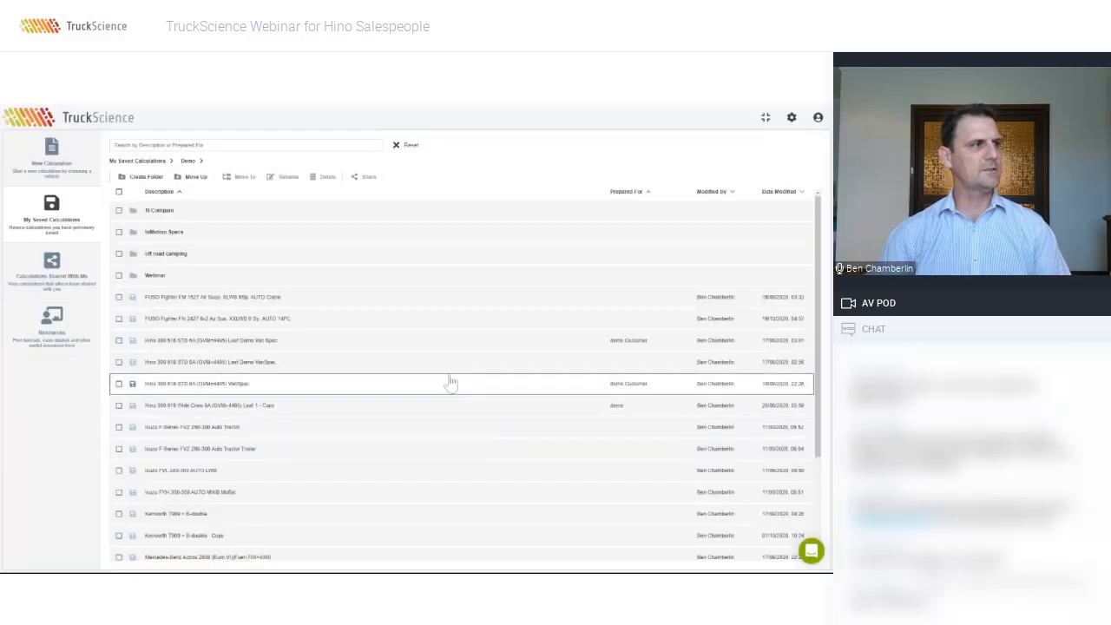
{"action": "scroll", "coordinate": [449, 380], "scroll_direction": "down", "scroll_amount": 3}
{"action": "scroll", "coordinate": [449, 380], "scroll_direction": "up", "scroll_amount": 3}
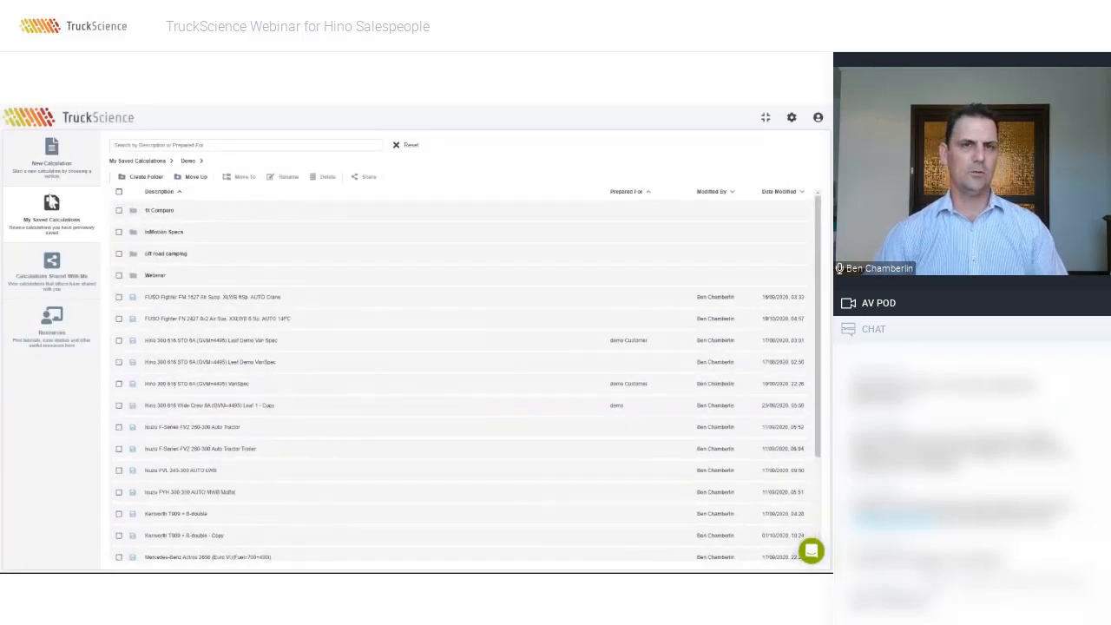
{"action": "left_click", "coordinate": [75, 277]}
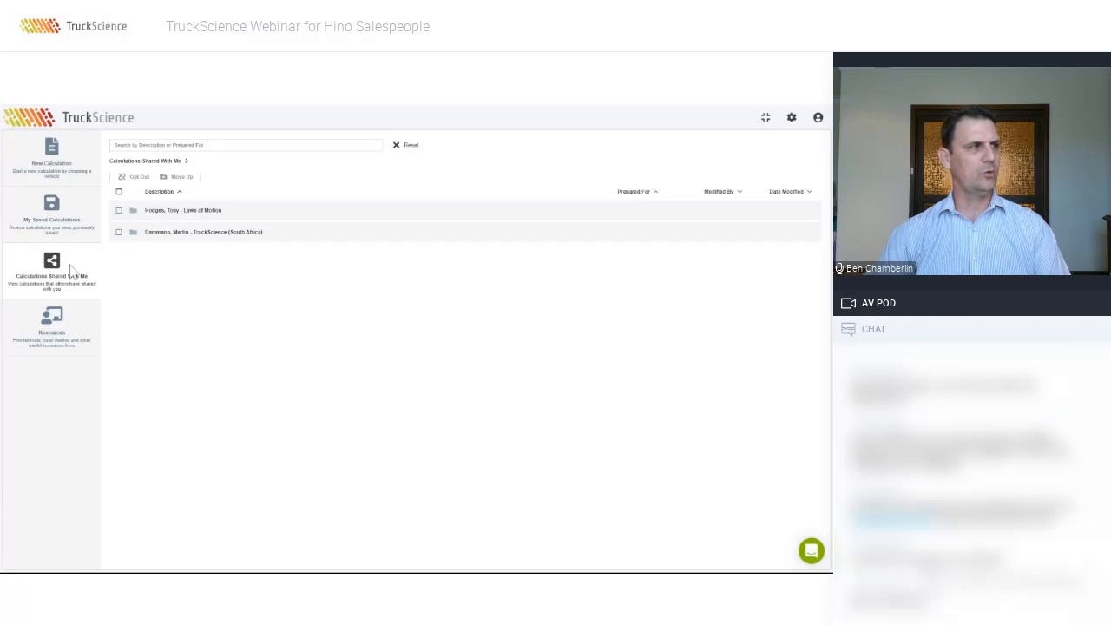
Step: Go through Resources' Case Studies, Explainer Videos and Useful Documents, ending on commodity masses and VSB6
{"action": "left_click", "coordinate": [55, 333]}
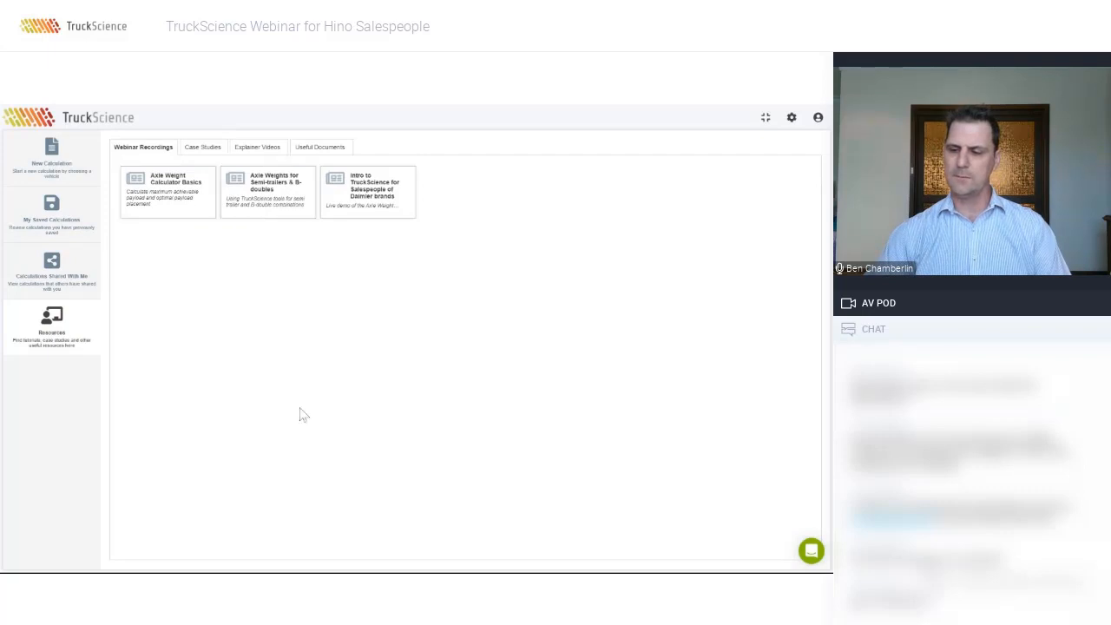
{"action": "left_click", "coordinate": [203, 146]}
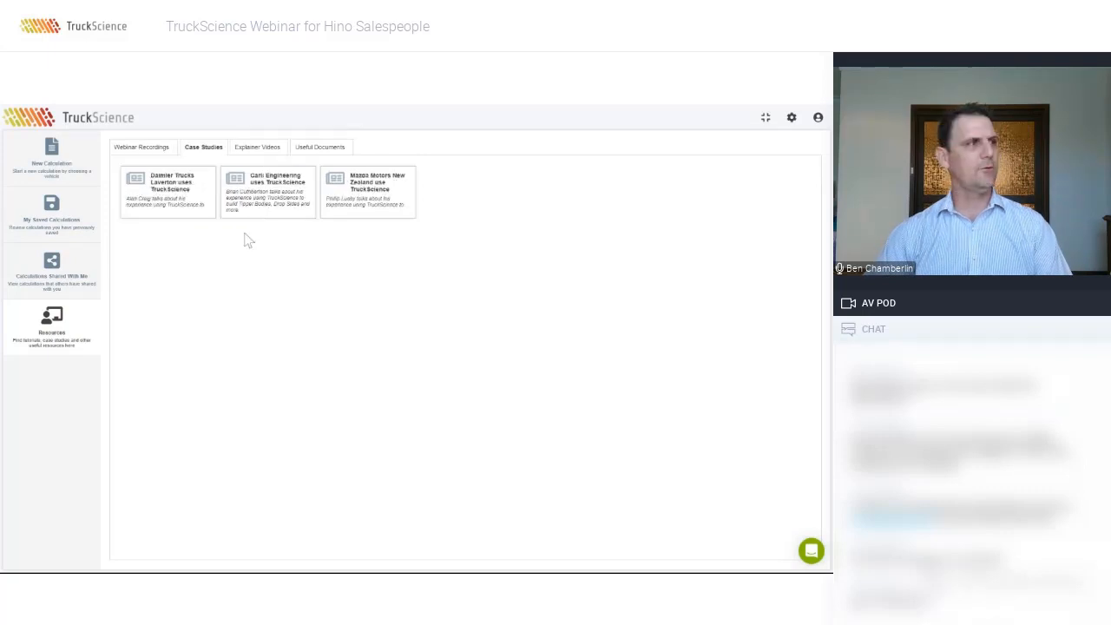
{"action": "left_click", "coordinate": [258, 147]}
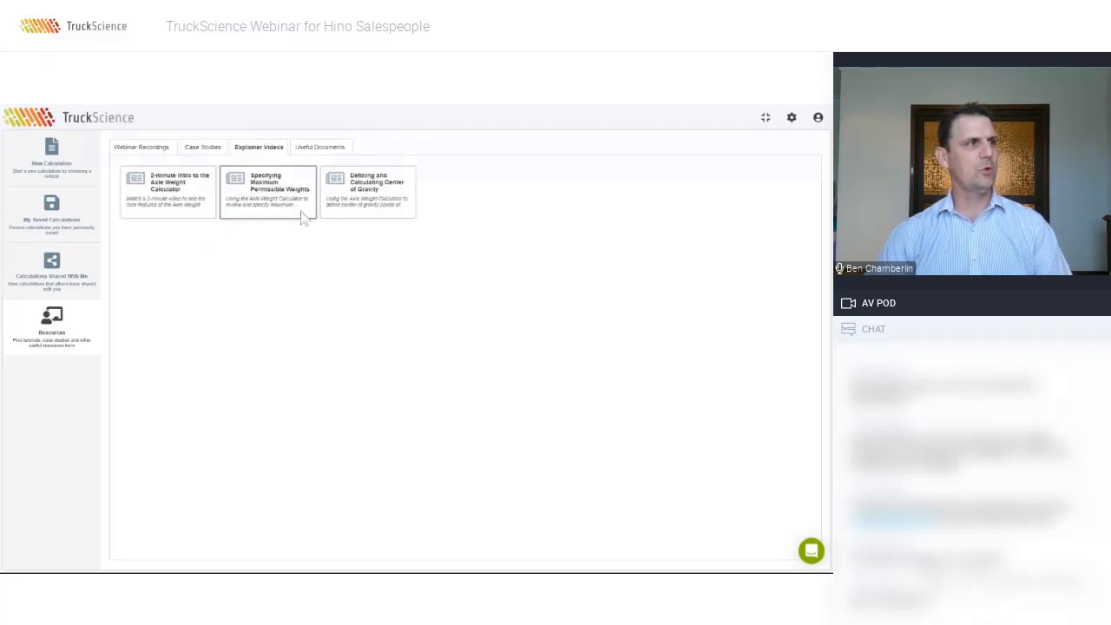
{"action": "left_click", "coordinate": [319, 150]}
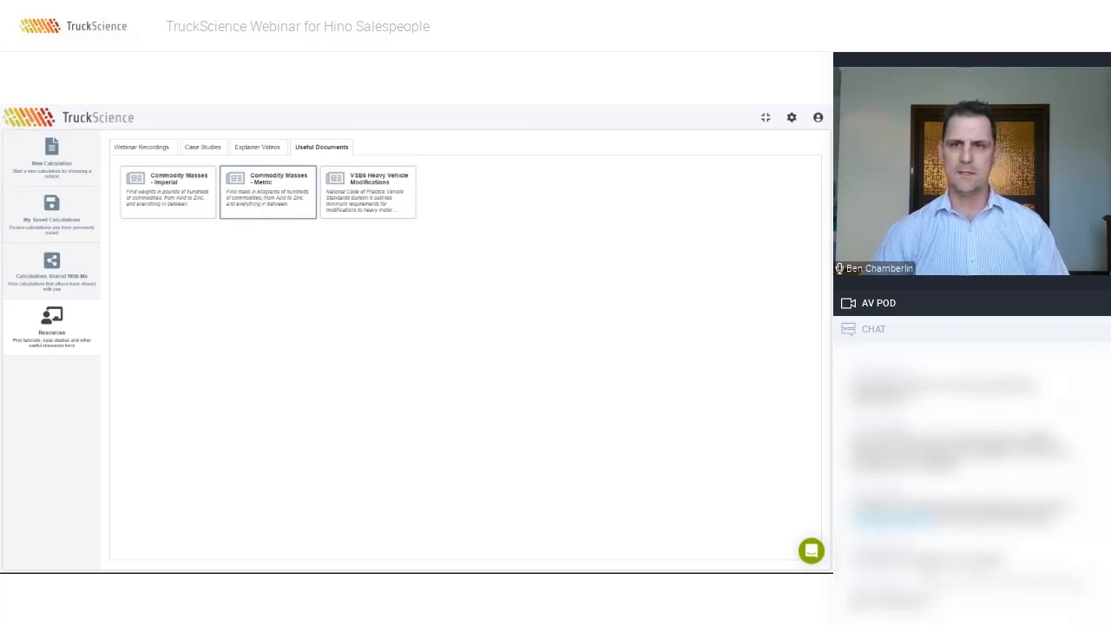
{"action": "left_click", "coordinate": [368, 215]}
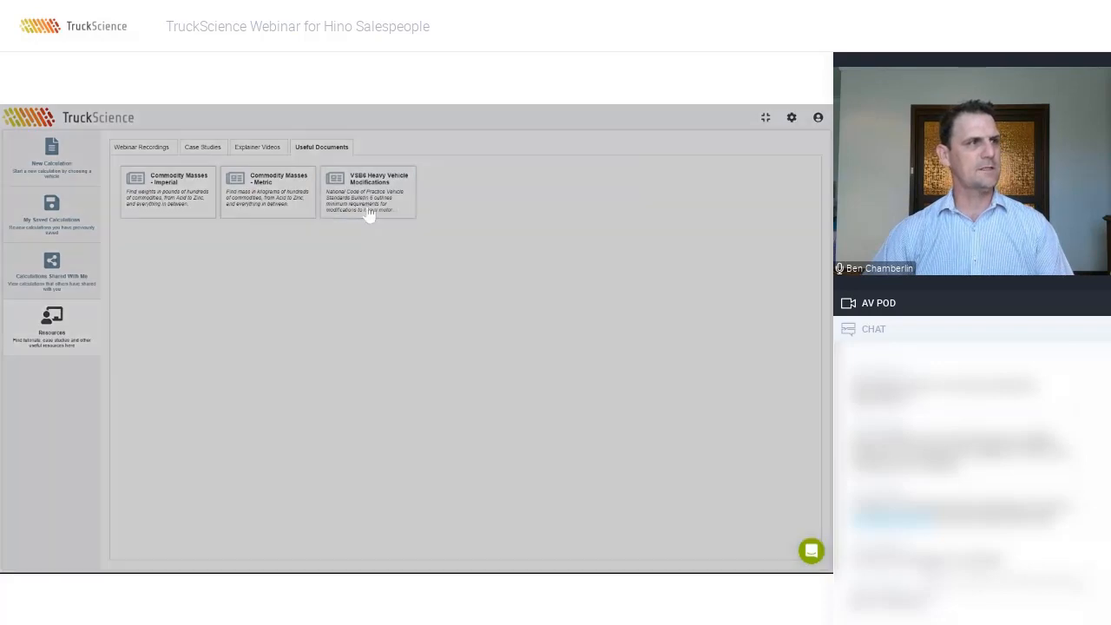
{"action": "scroll", "coordinate": [556, 317], "scroll_direction": "down", "scroll_amount": 2}
{"action": "left_click_drag", "start_coordinate": [556, 318], "coordinate": [561, 426]}
{"action": "scroll", "coordinate": [334, 338], "scroll_direction": "up", "scroll_amount": 1}
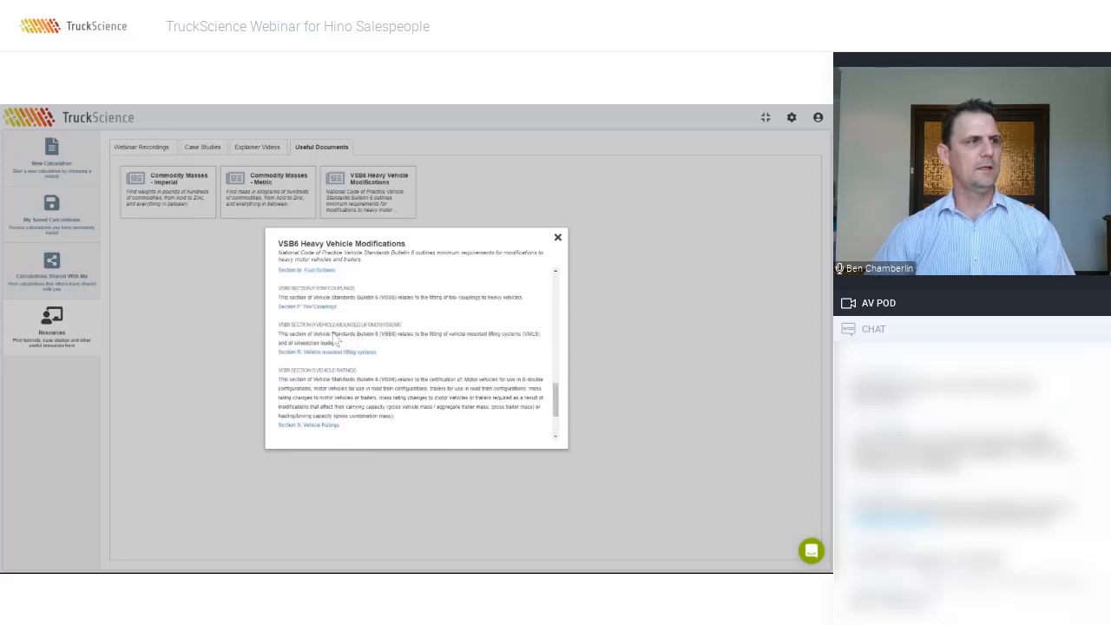
{"action": "scroll", "coordinate": [330, 342], "scroll_direction": "up", "scroll_amount": 2}
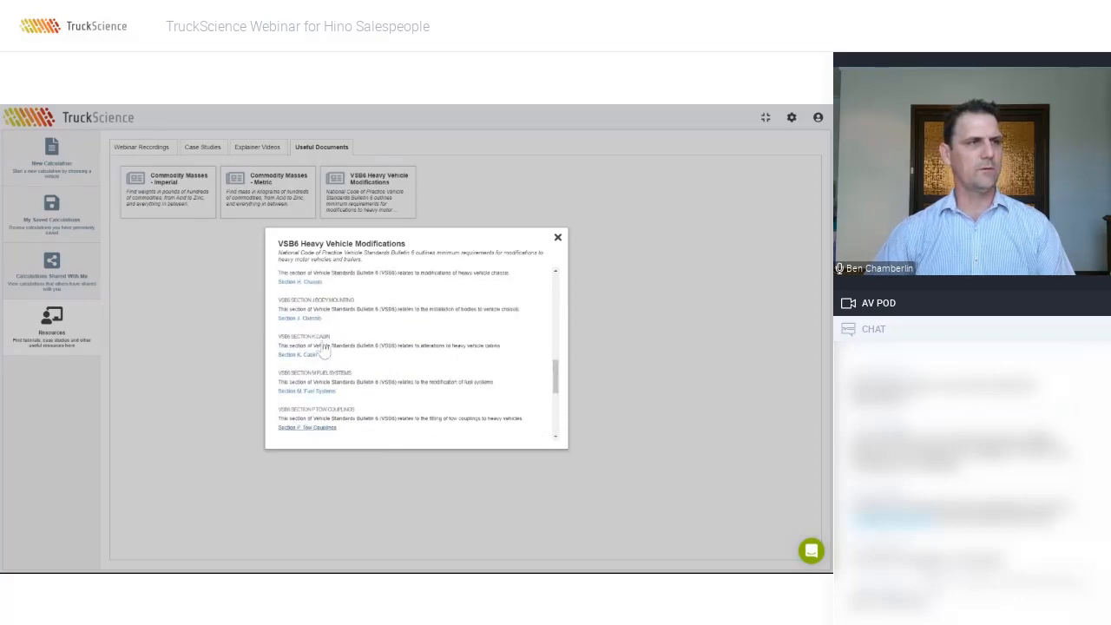
{"action": "left_click_drag", "start_coordinate": [556, 377], "coordinate": [556, 276]}
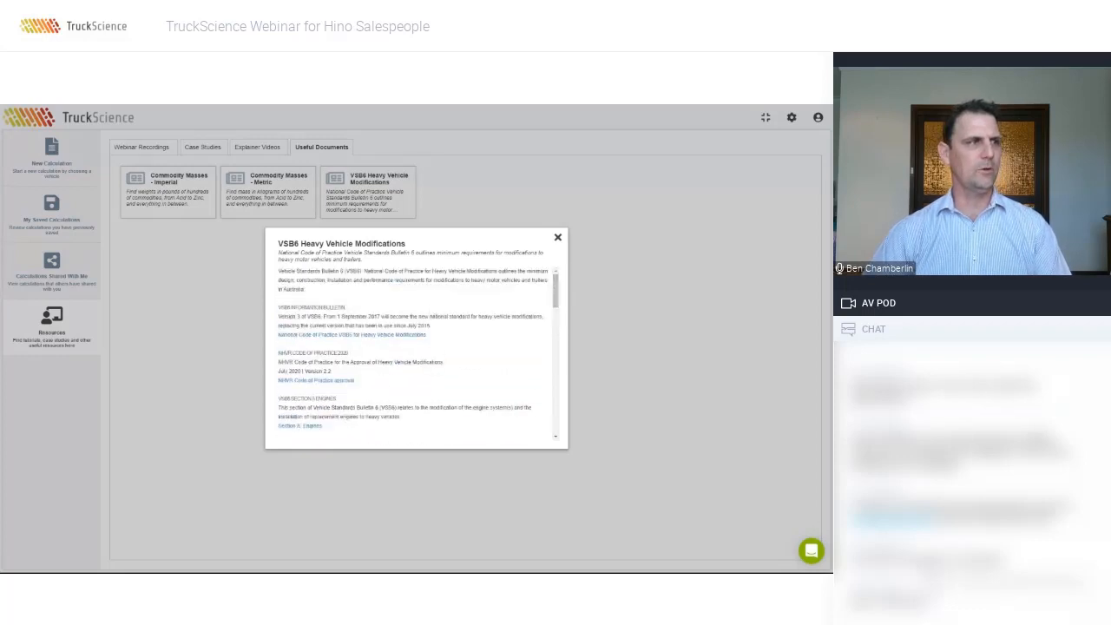
{"action": "left_click", "coordinate": [557, 235]}
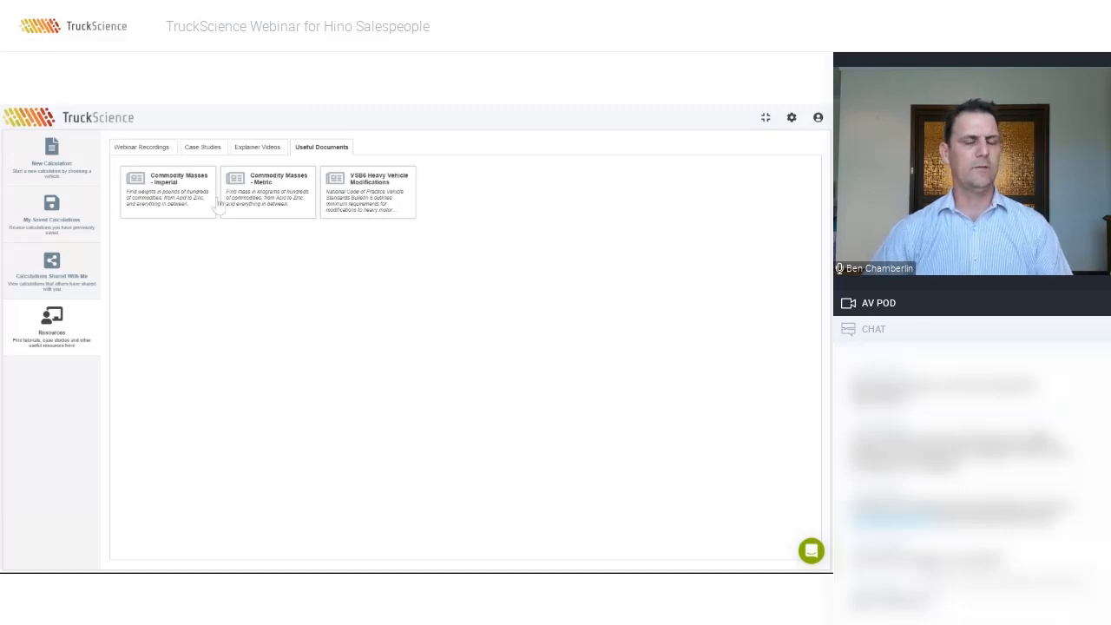
{"action": "left_click", "coordinate": [51, 159]}
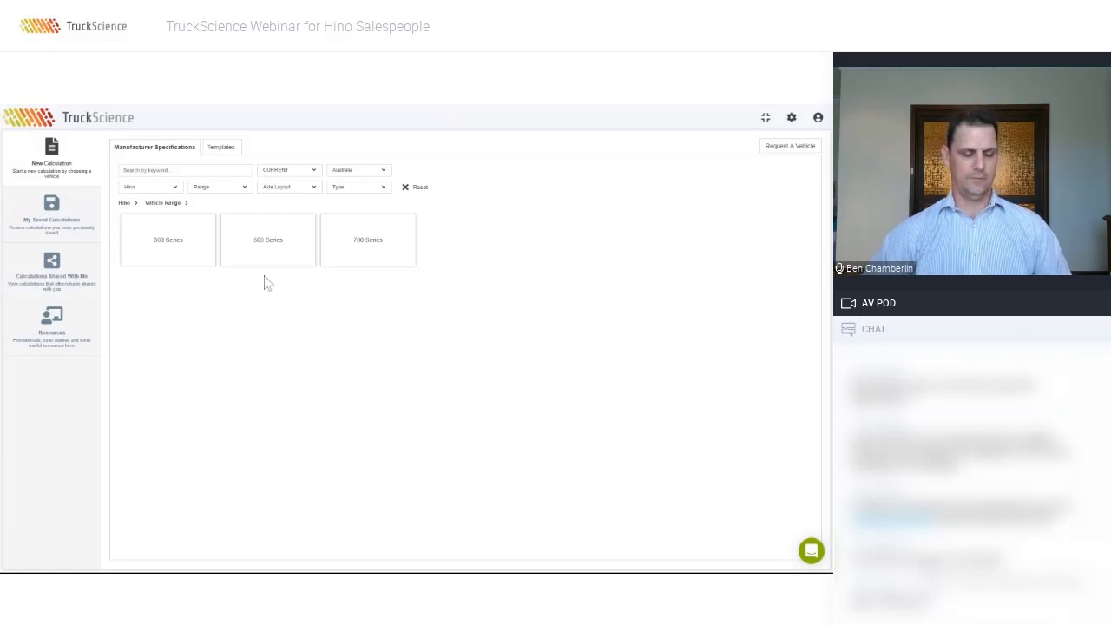
Step: Search the Hino 500 Series for 'FL' and pick the Hino 500 FL 2628 6A truck
{"action": "left_click", "coordinate": [268, 247]}
{"action": "type", "text": "FL"}
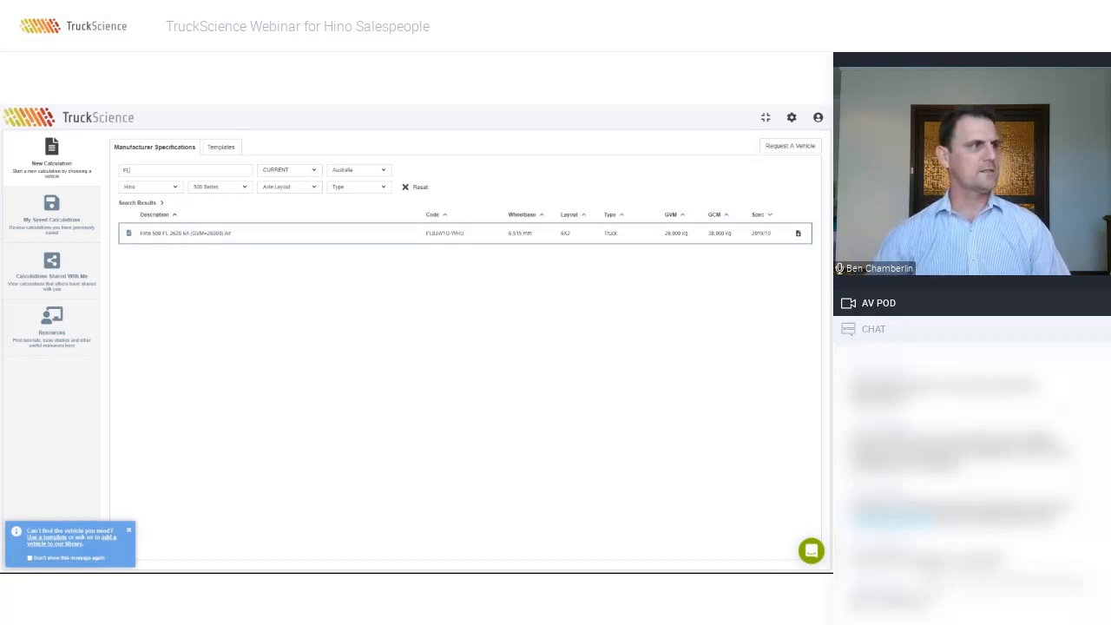
{"action": "left_click", "coordinate": [186, 235]}
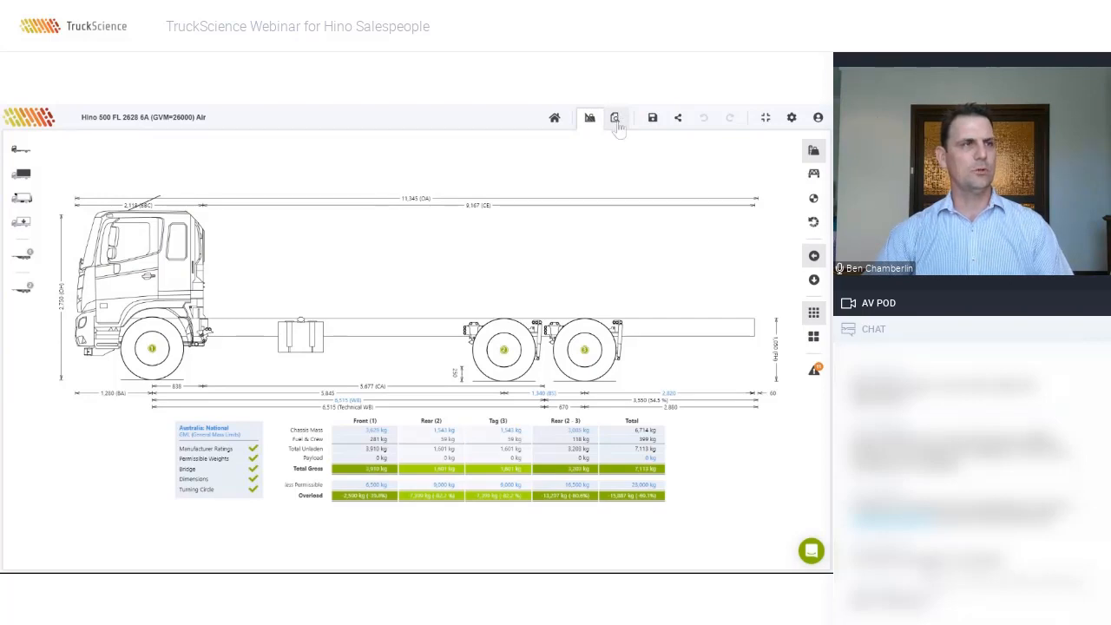
{"action": "left_click", "coordinate": [616, 121]}
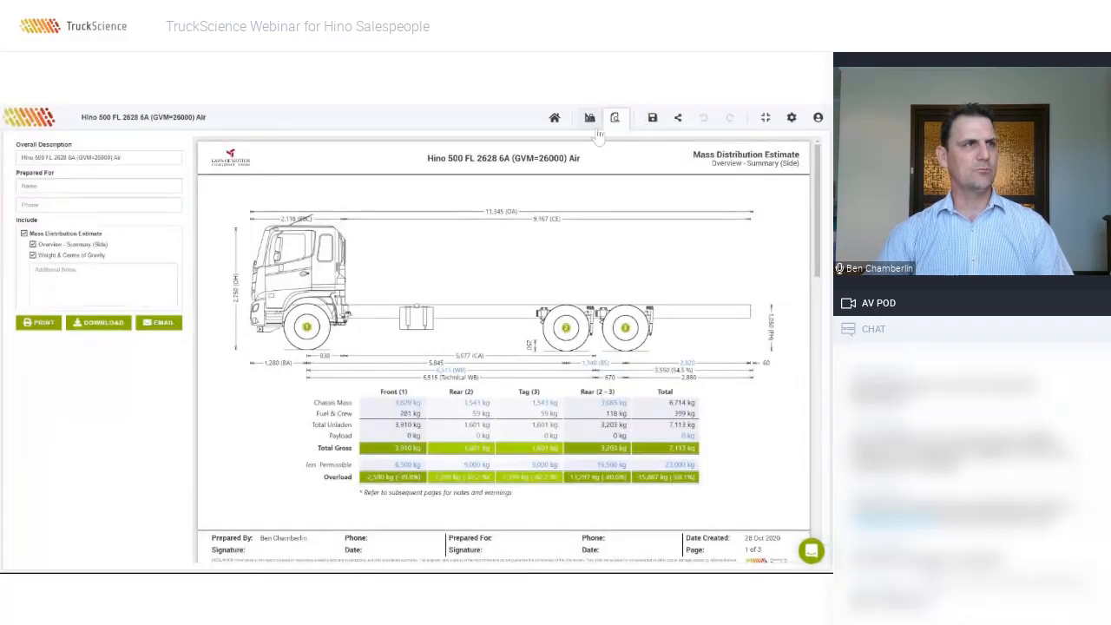
{"action": "left_click", "coordinate": [590, 118]}
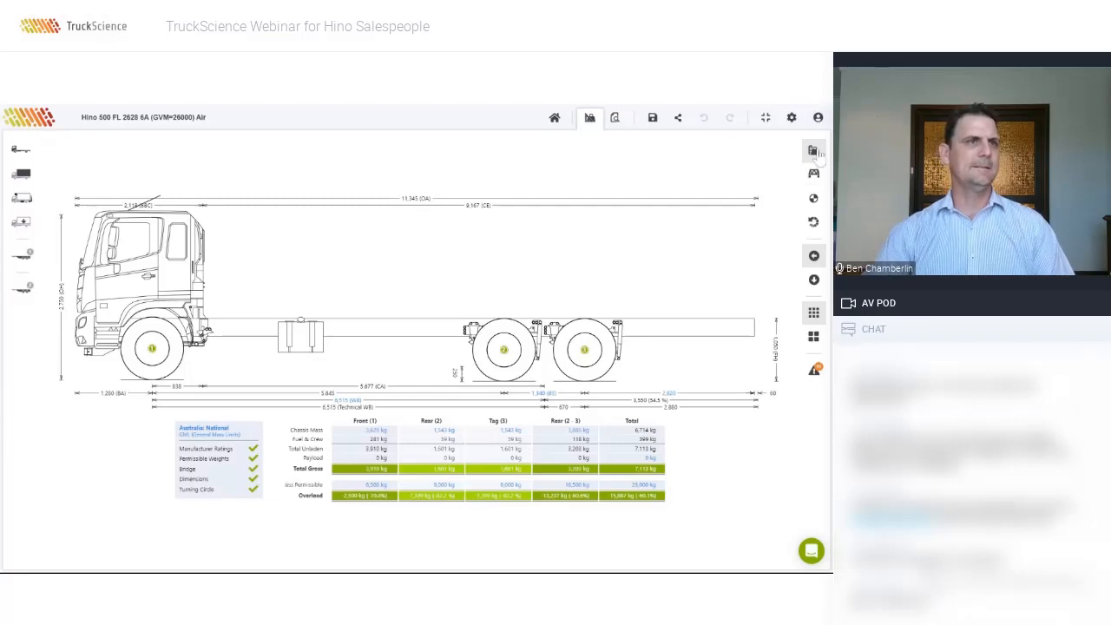
{"action": "left_click", "coordinate": [814, 152]}
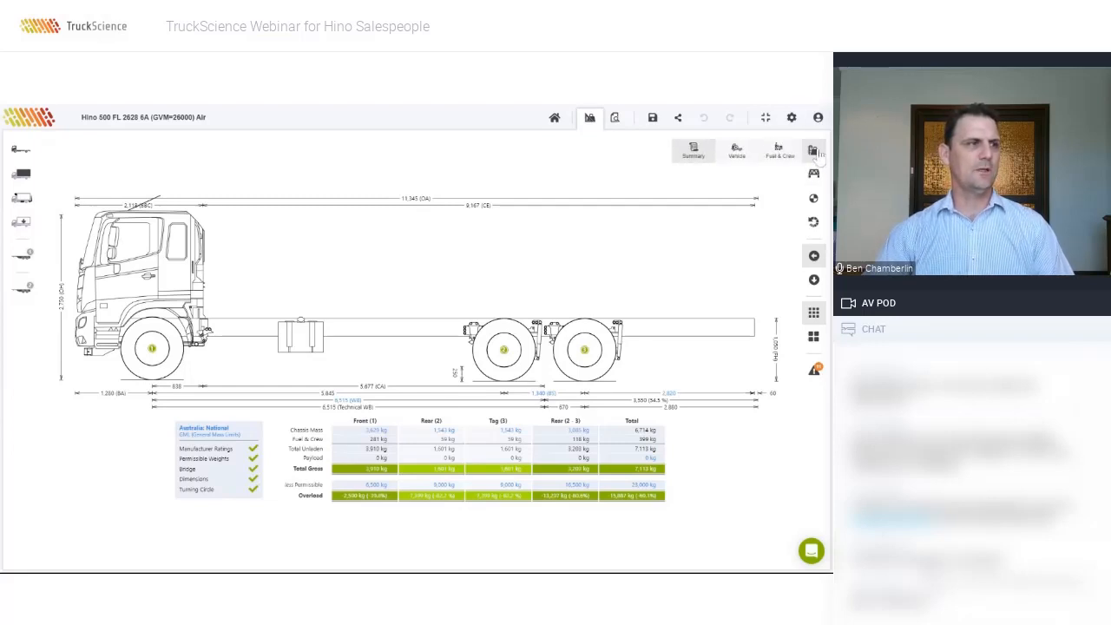
Step: Preview the axle group distance, summary and overall centre of gravity dimension views
{"action": "left_click", "coordinate": [814, 175]}
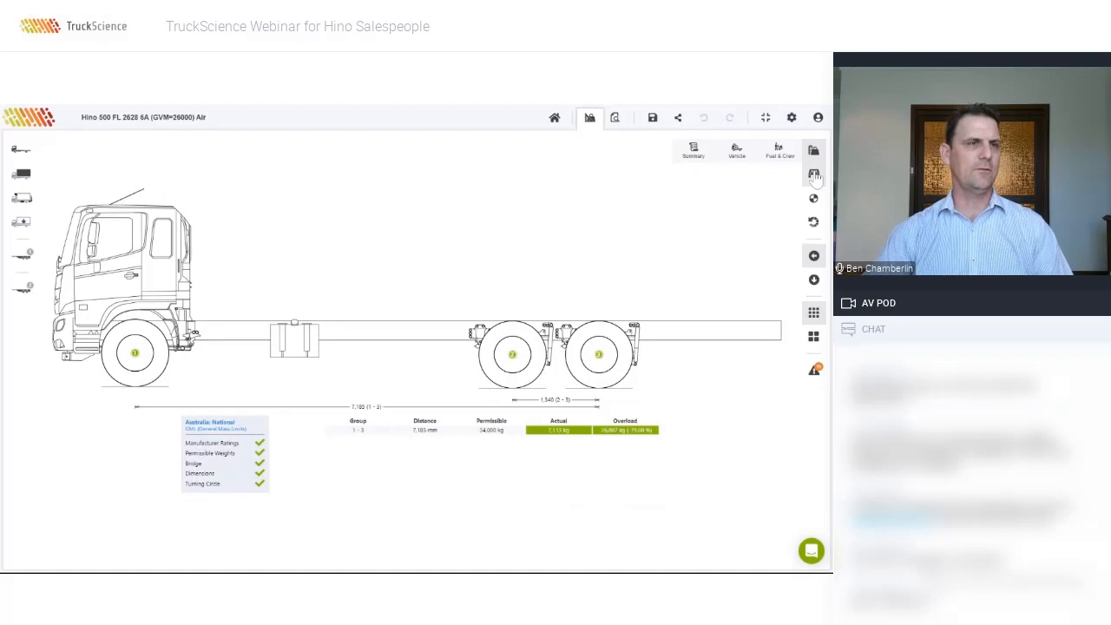
{"action": "left_click", "coordinate": [694, 150]}
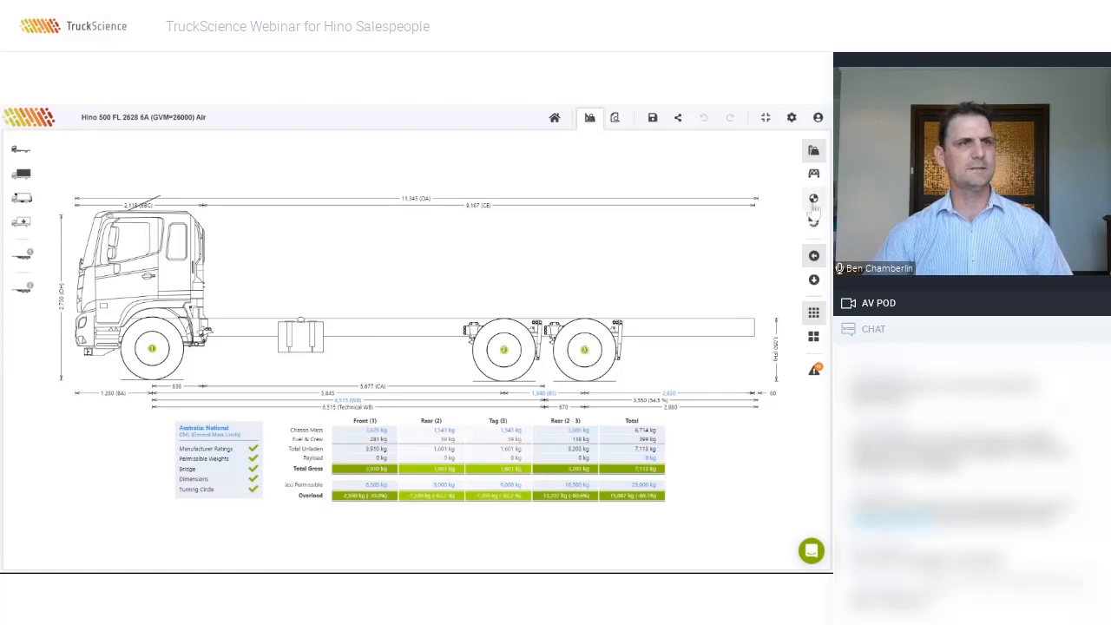
{"action": "left_click", "coordinate": [814, 199]}
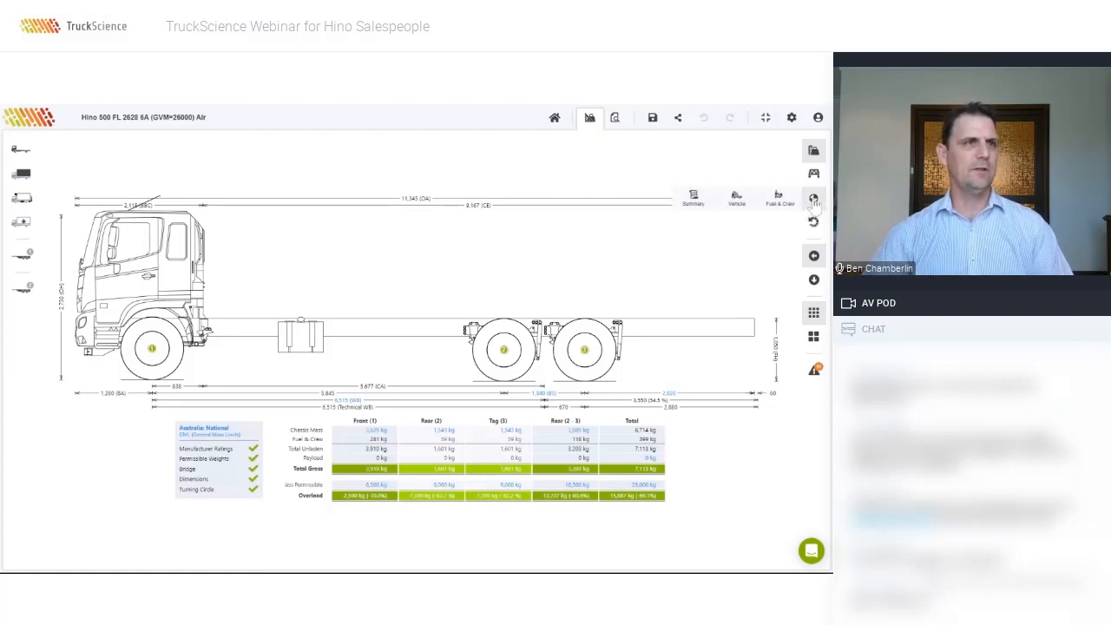
{"action": "left_click", "coordinate": [722, 205]}
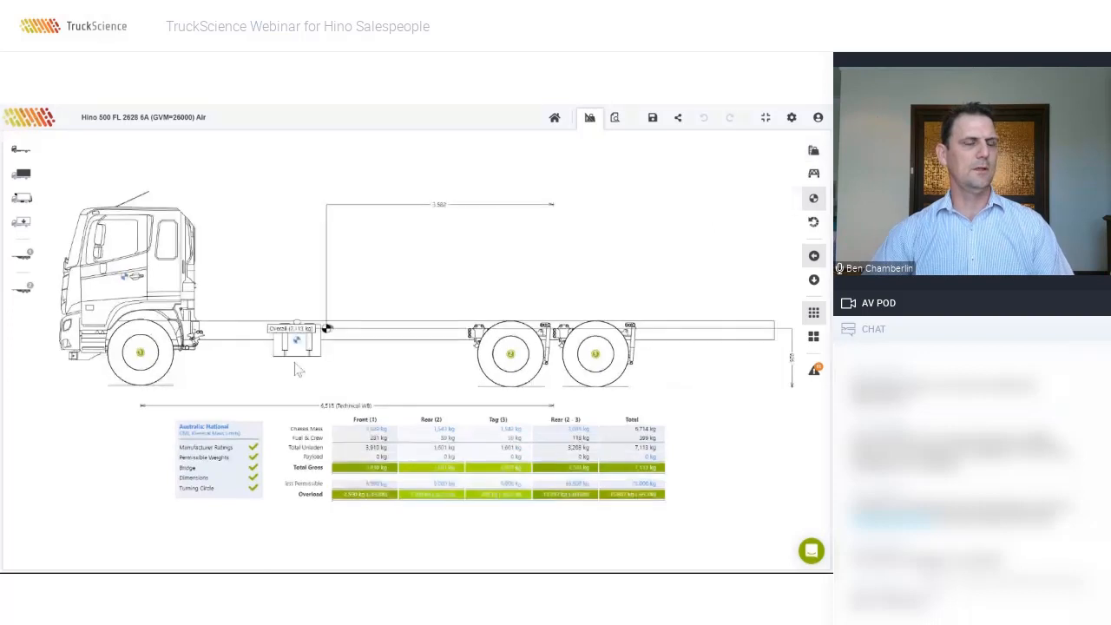
Step: Compare the smallest and regulation turning circles, settling on the smallest at 45.05° steering
{"action": "left_click", "coordinate": [815, 224]}
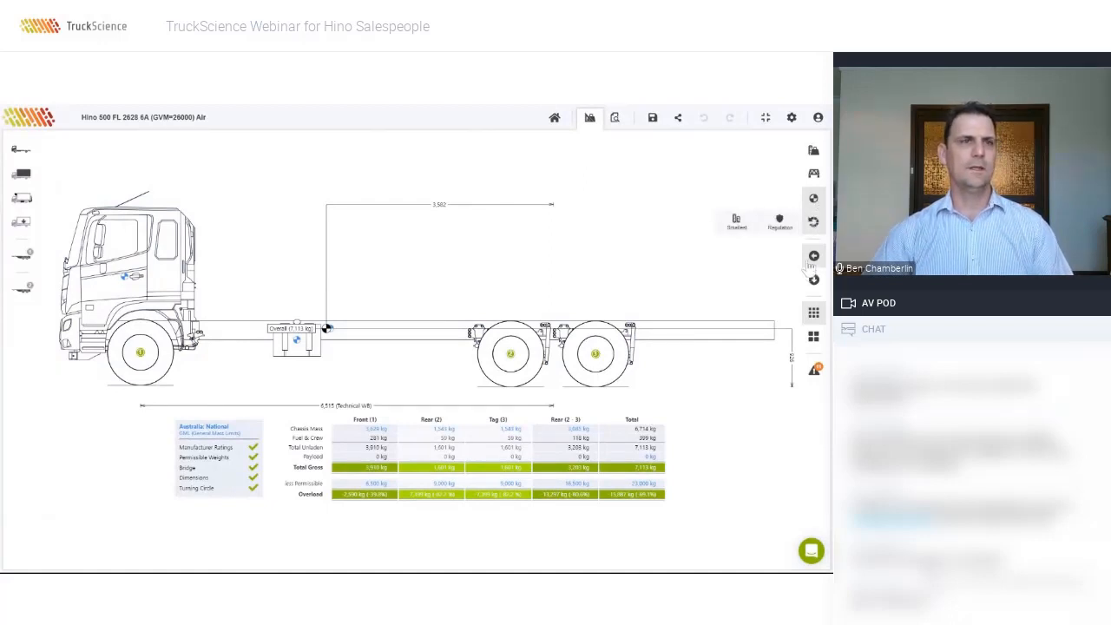
{"action": "left_click", "coordinate": [738, 222]}
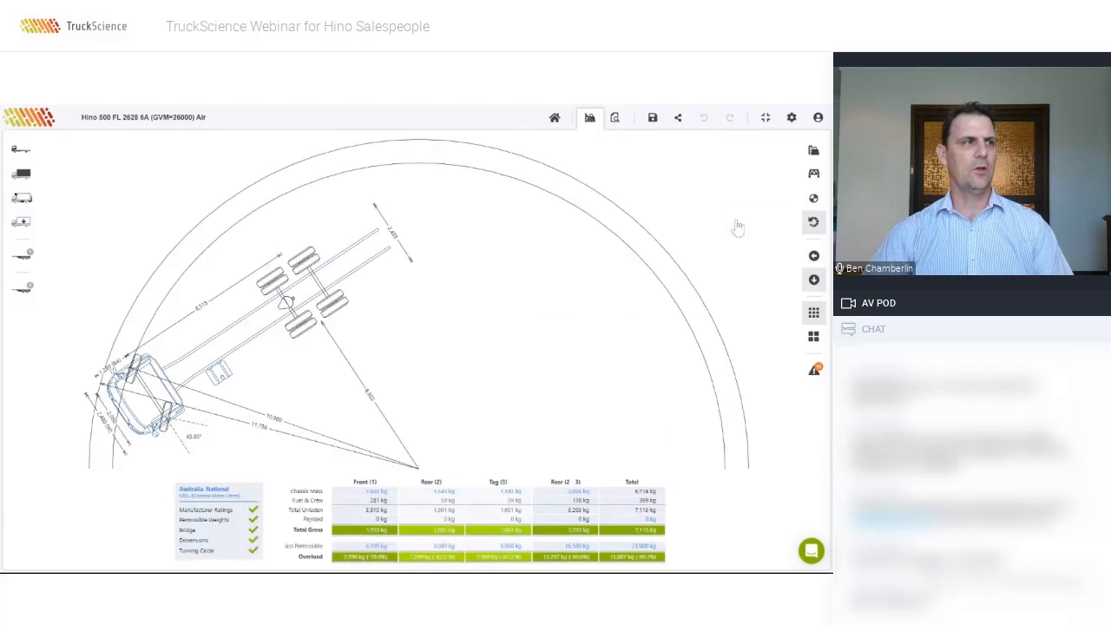
{"action": "left_click", "coordinate": [813, 223]}
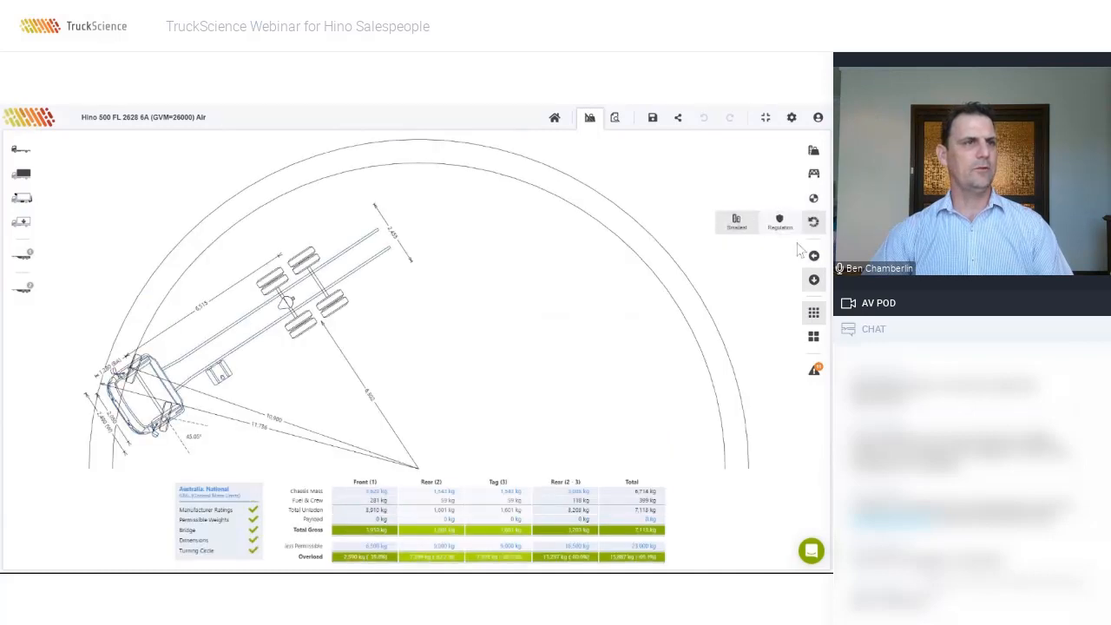
{"action": "left_click", "coordinate": [780, 224]}
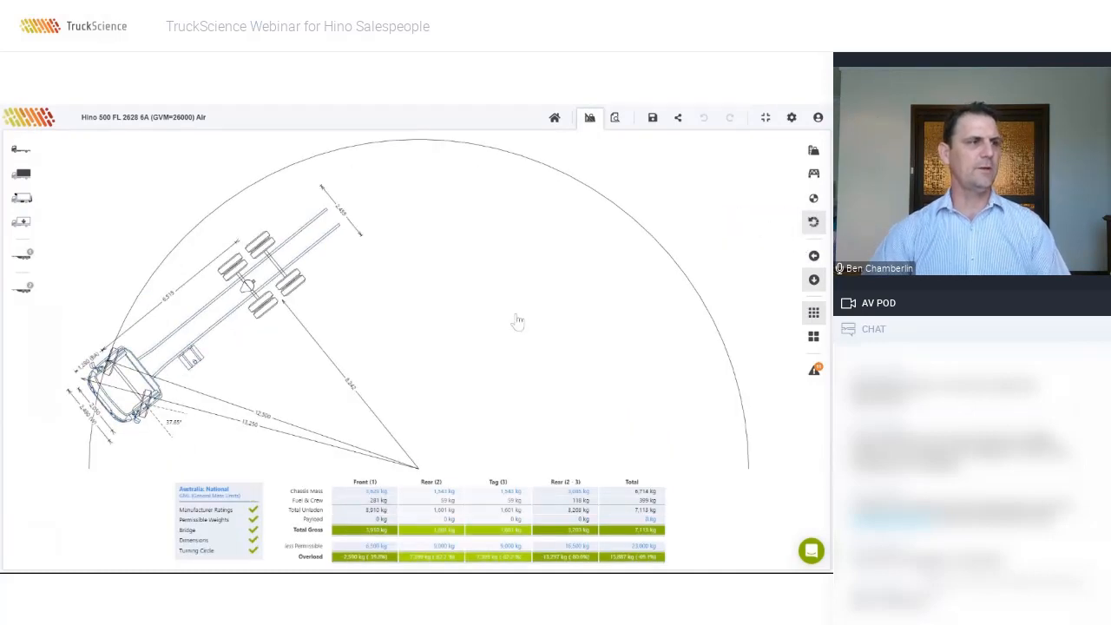
{"action": "left_click", "coordinate": [814, 222]}
{"action": "left_click", "coordinate": [737, 224]}
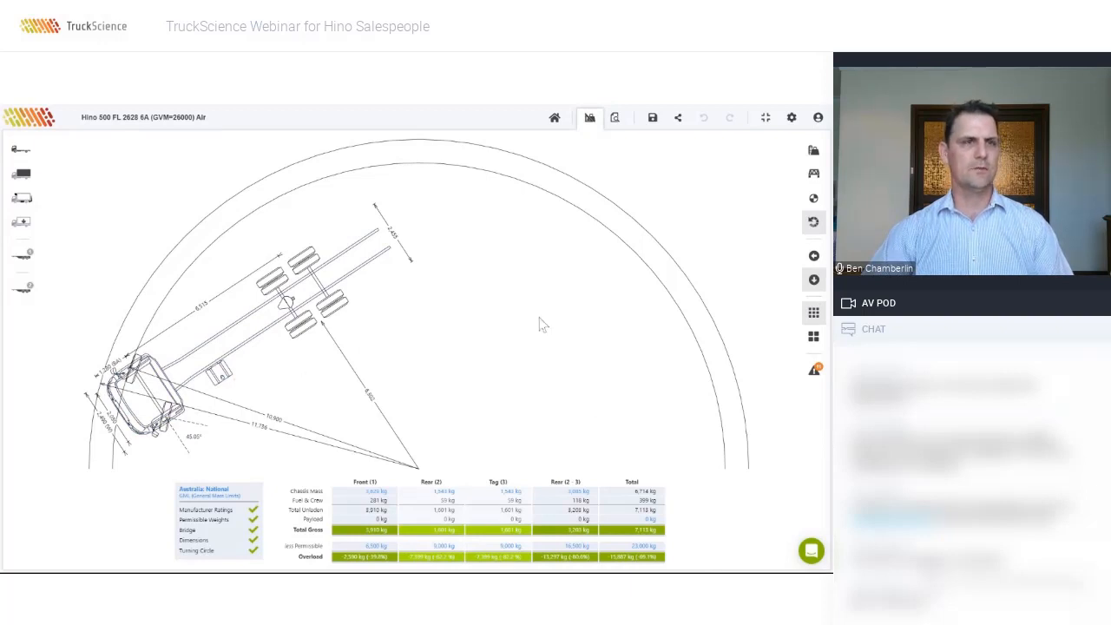
{"action": "left_click", "coordinate": [814, 255]}
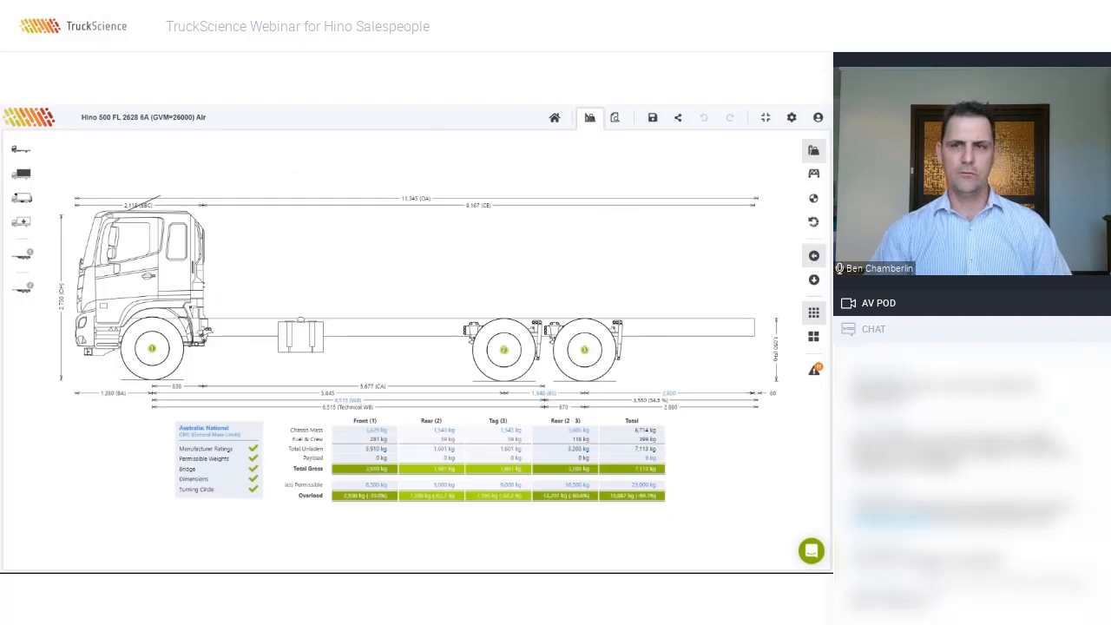
Step: Compare top and side views, try the summary table layout, and read the vehicle warning notes
{"action": "left_click", "coordinate": [814, 280]}
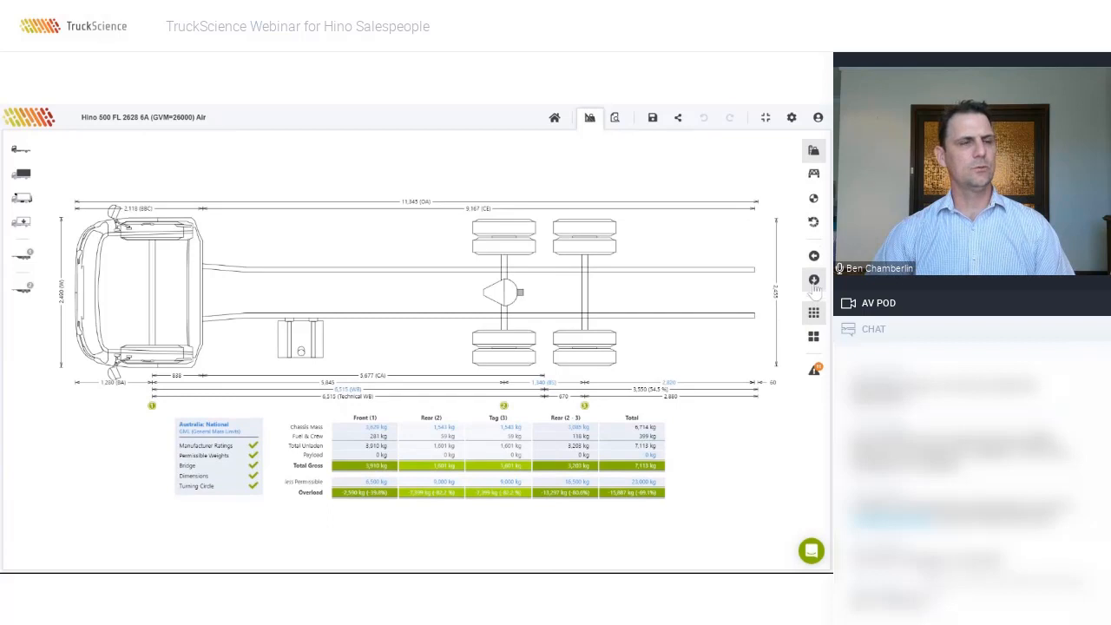
{"action": "left_click", "coordinate": [817, 258]}
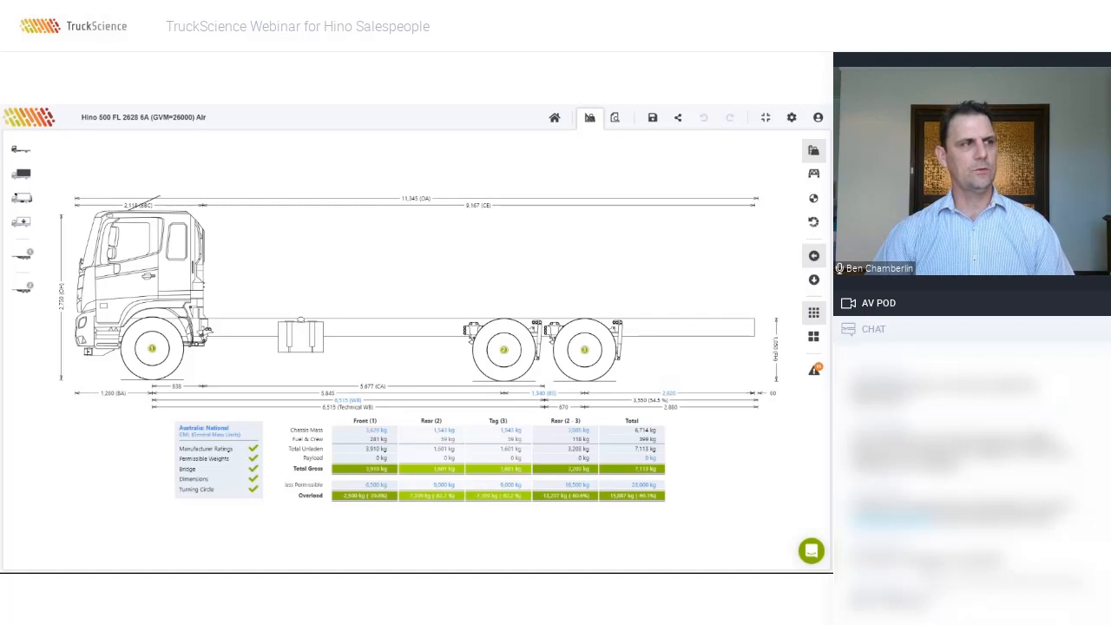
{"action": "left_click", "coordinate": [813, 338]}
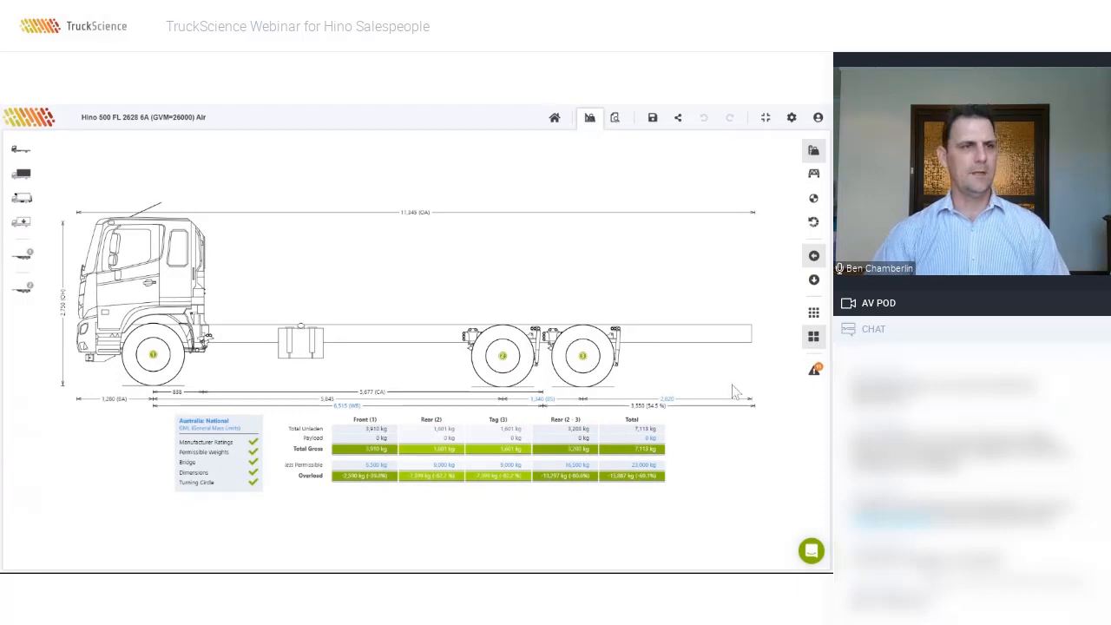
{"action": "left_click", "coordinate": [815, 372]}
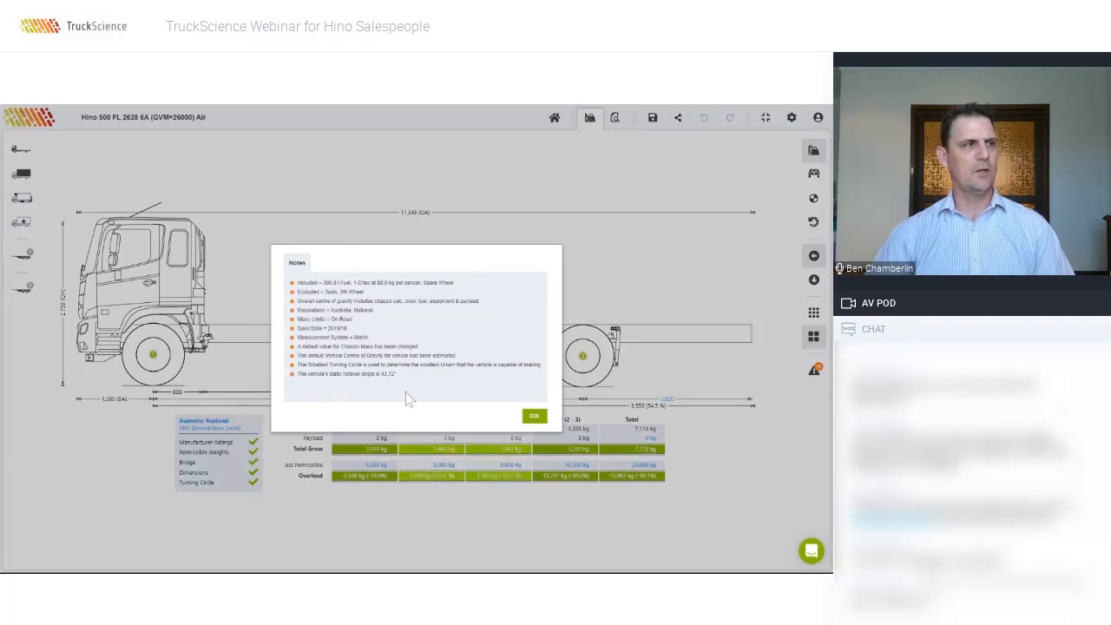
{"action": "left_click", "coordinate": [534, 416]}
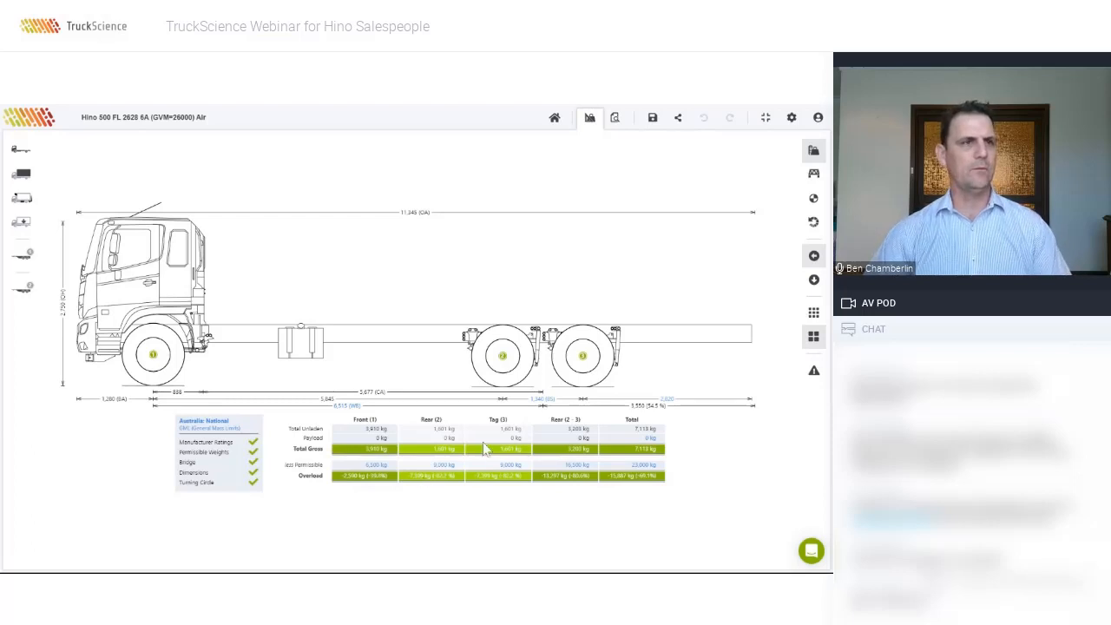
{"action": "left_click", "coordinate": [812, 312]}
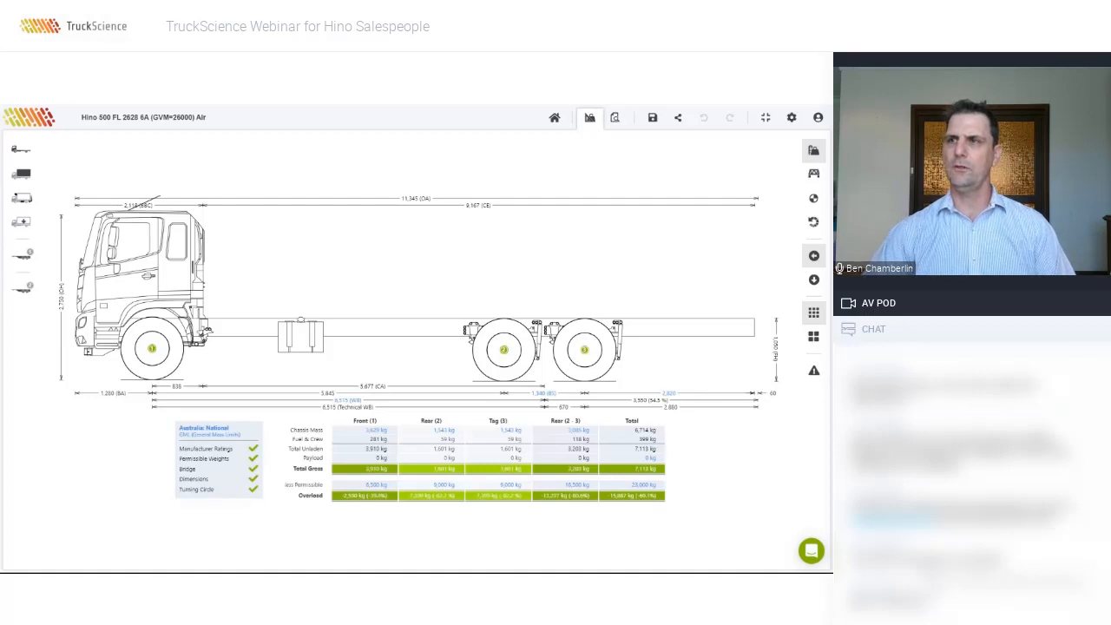
Step: Review the chassis Length, Width and Turning Ability values, ending on cab width 2,490 mm
{"action": "left_click", "coordinate": [37, 154]}
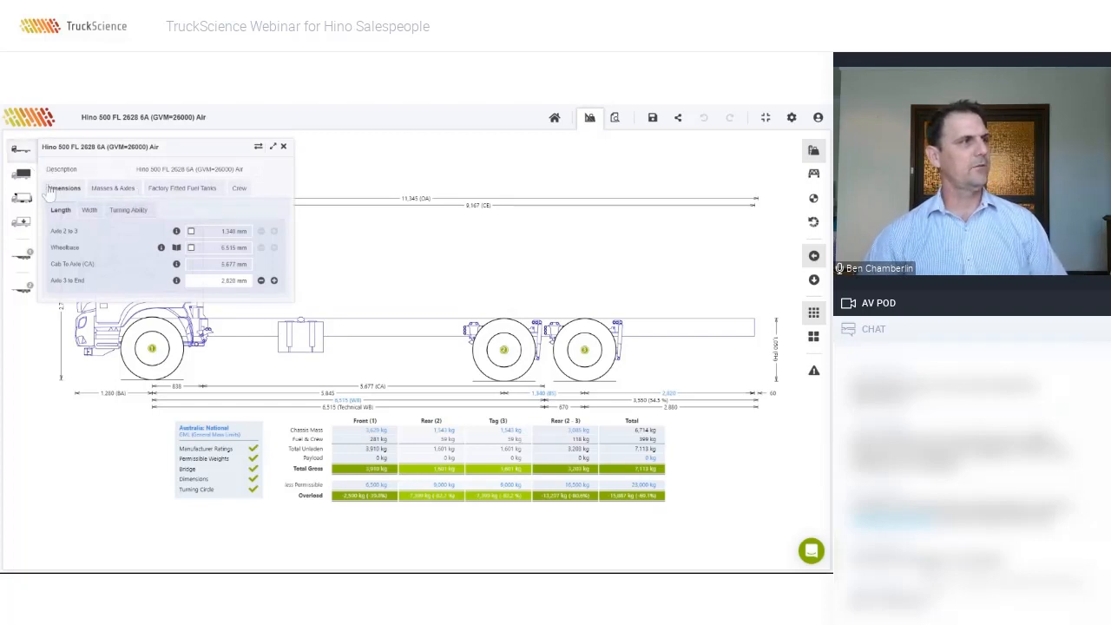
{"action": "left_click", "coordinate": [87, 211]}
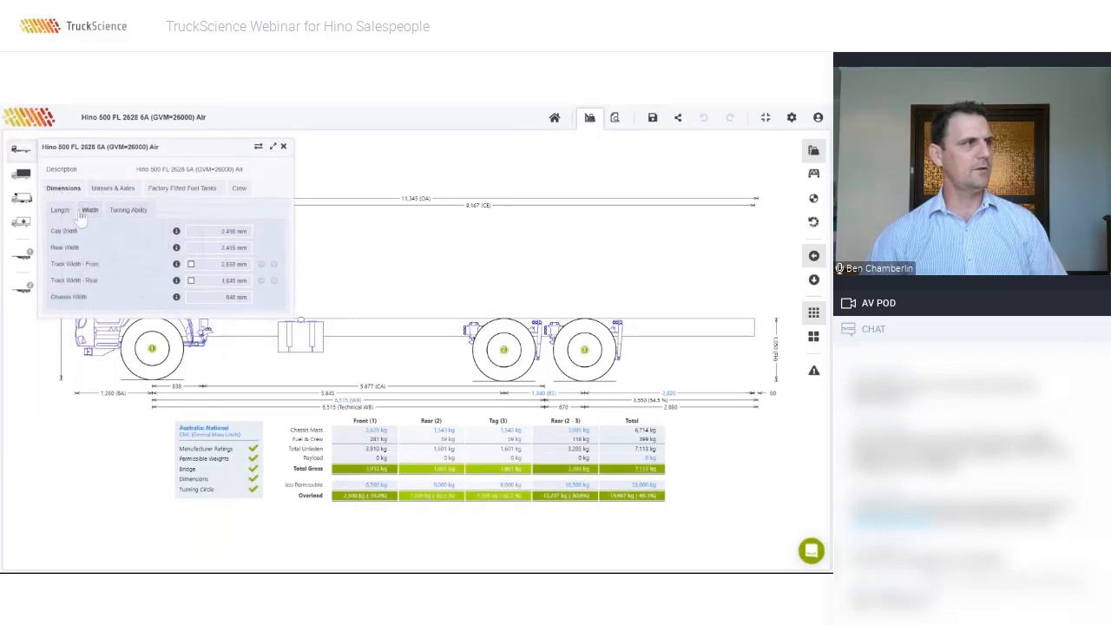
{"action": "left_click", "coordinate": [128, 210]}
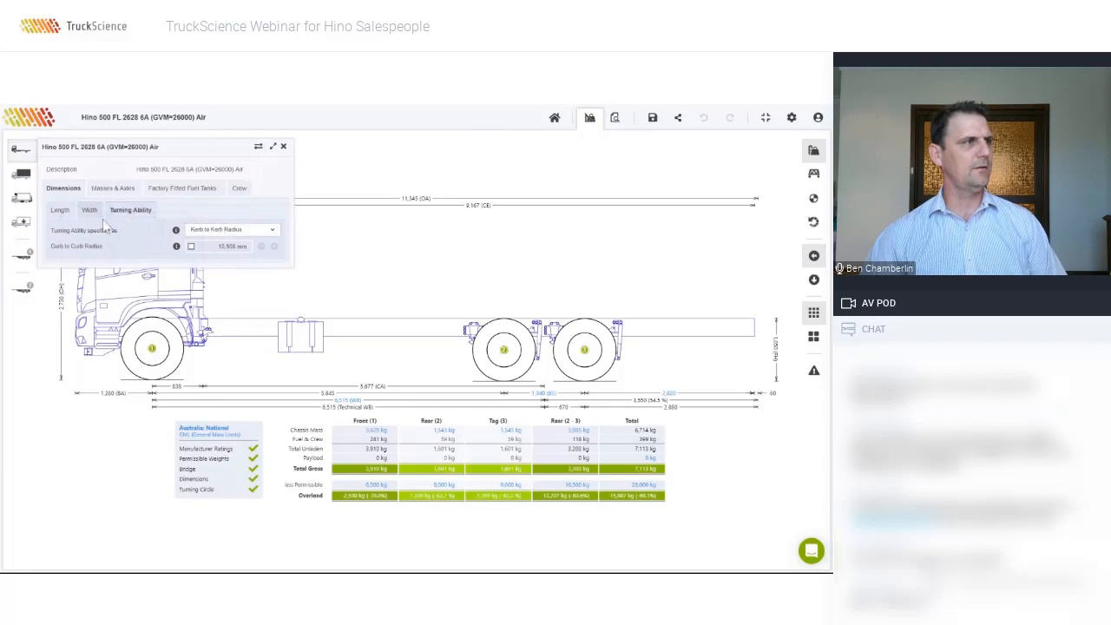
{"action": "left_click", "coordinate": [60, 211]}
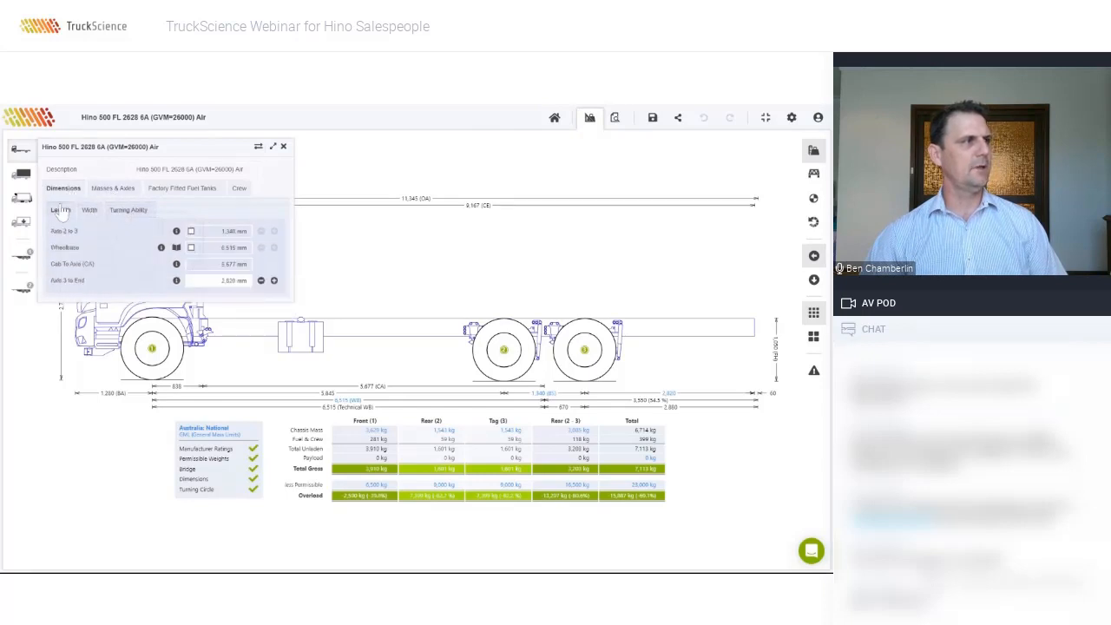
{"action": "left_click", "coordinate": [90, 214]}
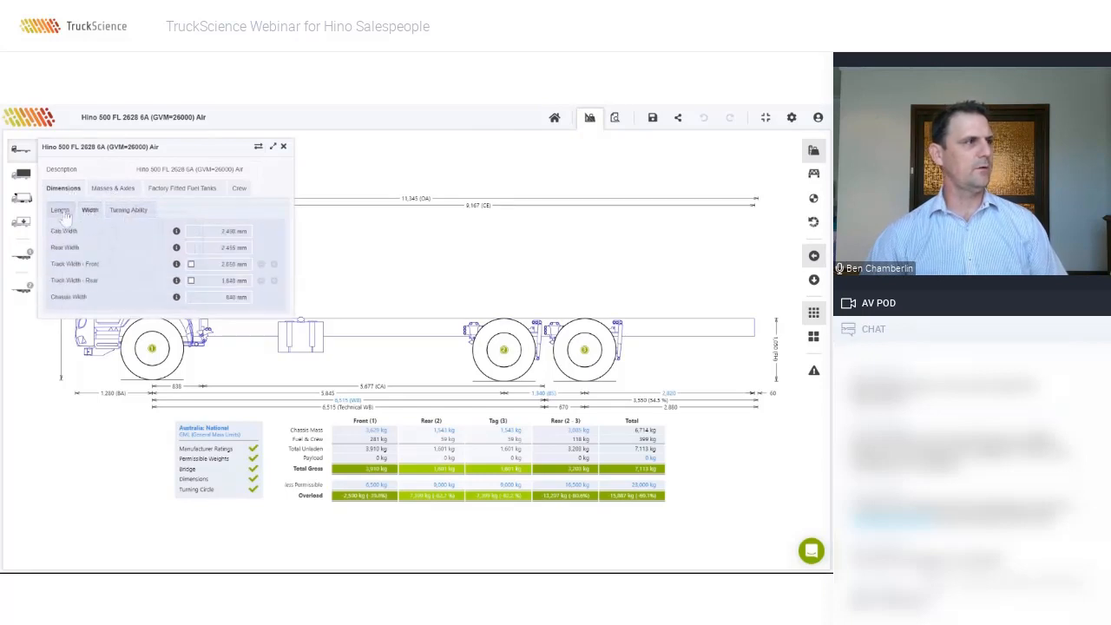
Step: Check Axle 1 and Axle 2 mass ratings, then the diesel fuel tank settings at 0.840 kg/l
{"action": "left_click", "coordinate": [118, 194]}
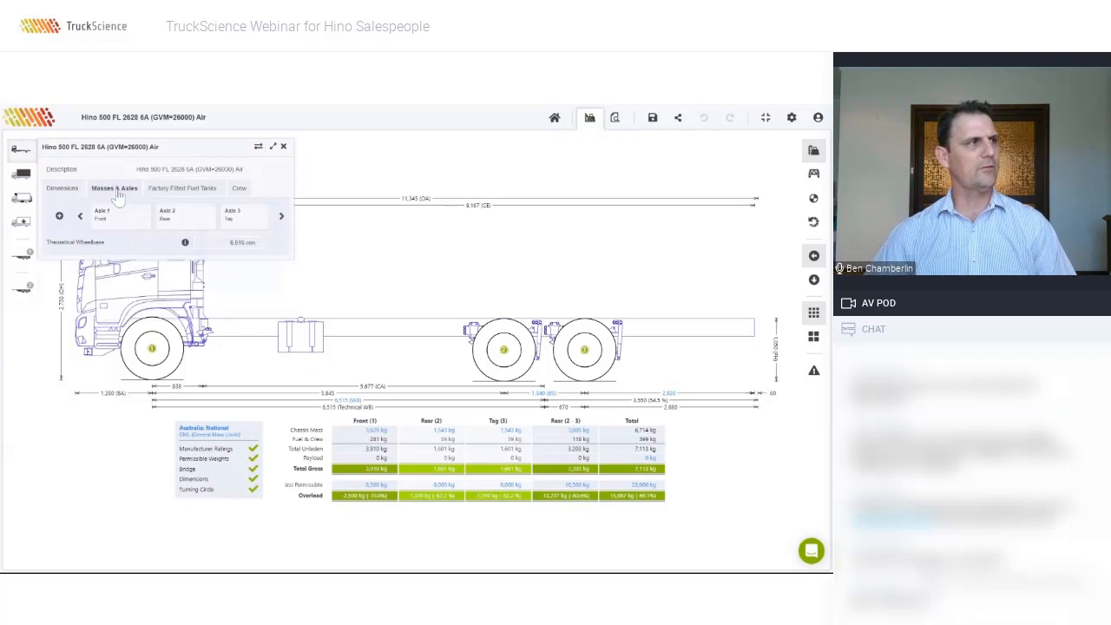
{"action": "left_click", "coordinate": [122, 223]}
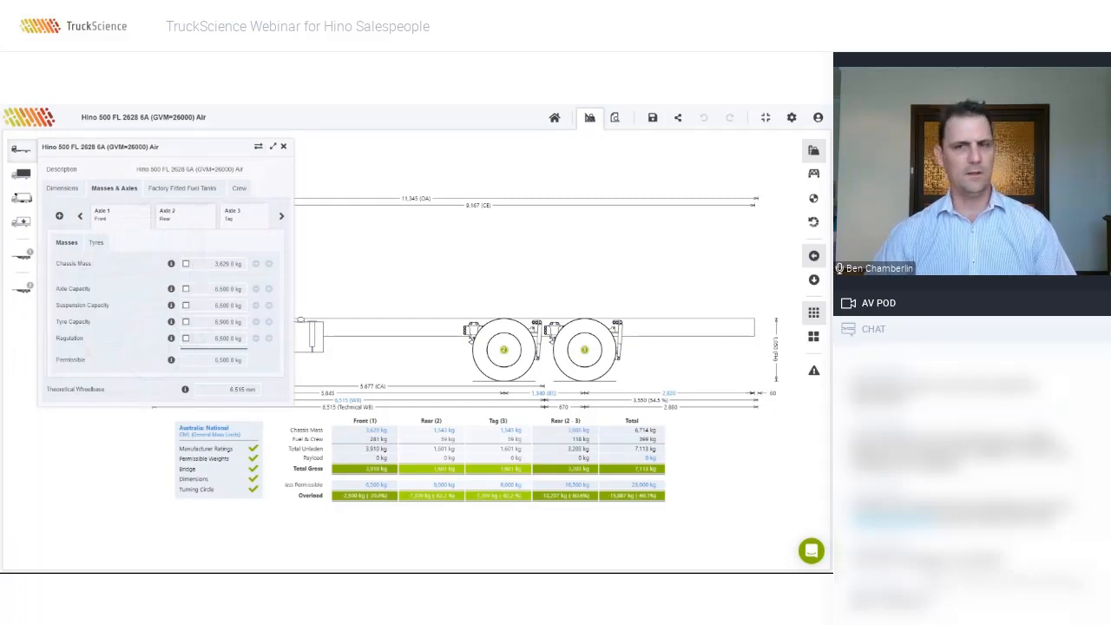
{"action": "left_click", "coordinate": [196, 217]}
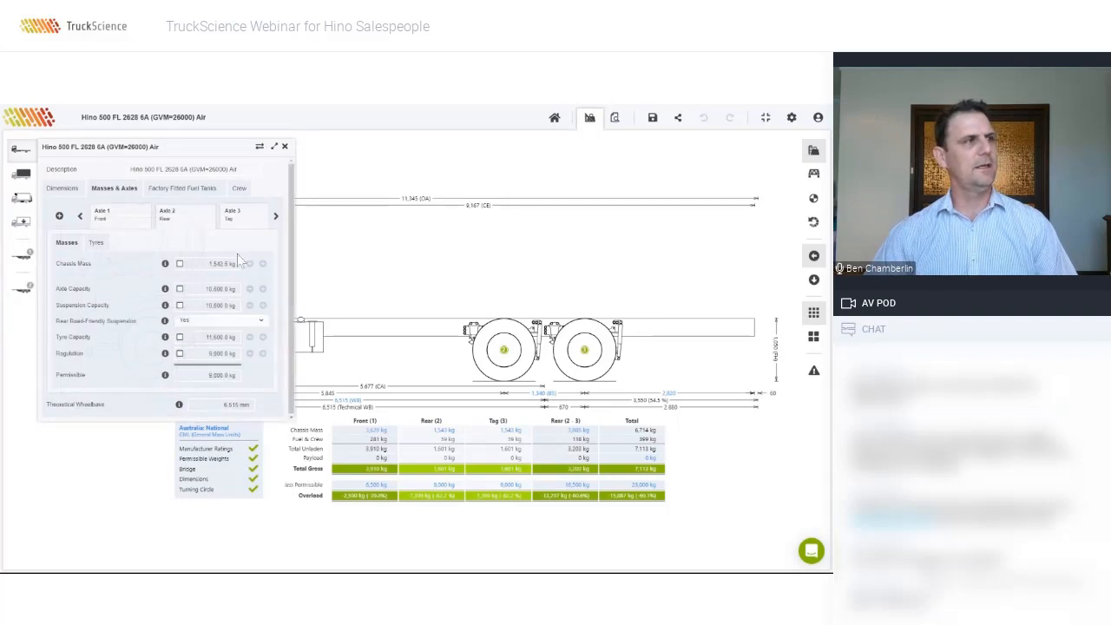
{"action": "left_click", "coordinate": [204, 190]}
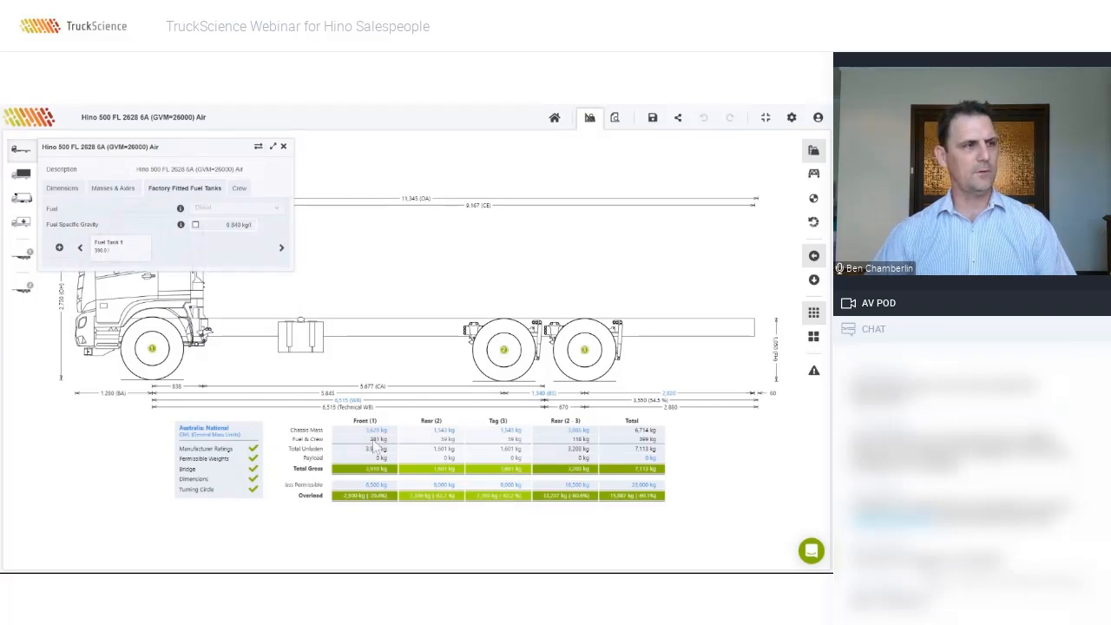
Step: Change the crew mass per person from 80 kg to 100 kg
{"action": "left_click", "coordinate": [240, 188]}
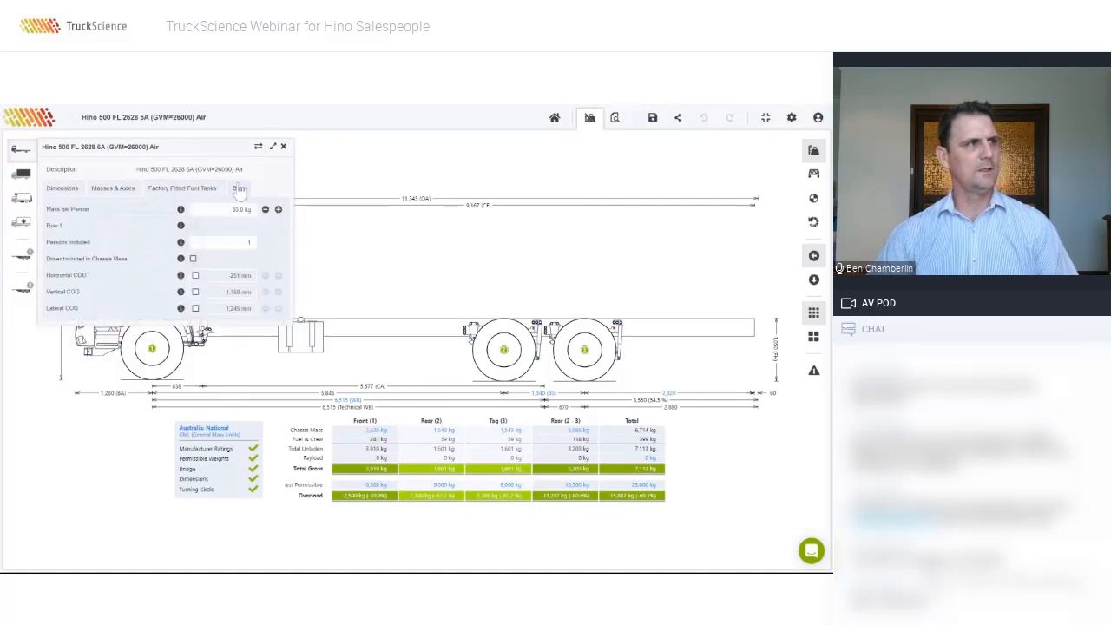
{"action": "left_click", "coordinate": [241, 210]}
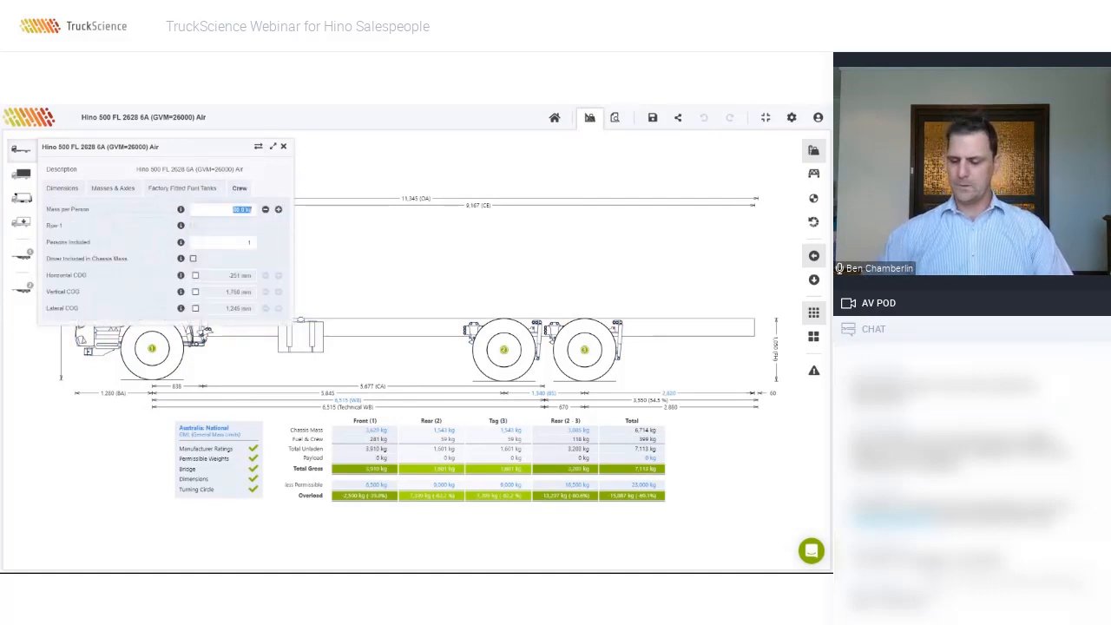
{"action": "type", "text": "100"}
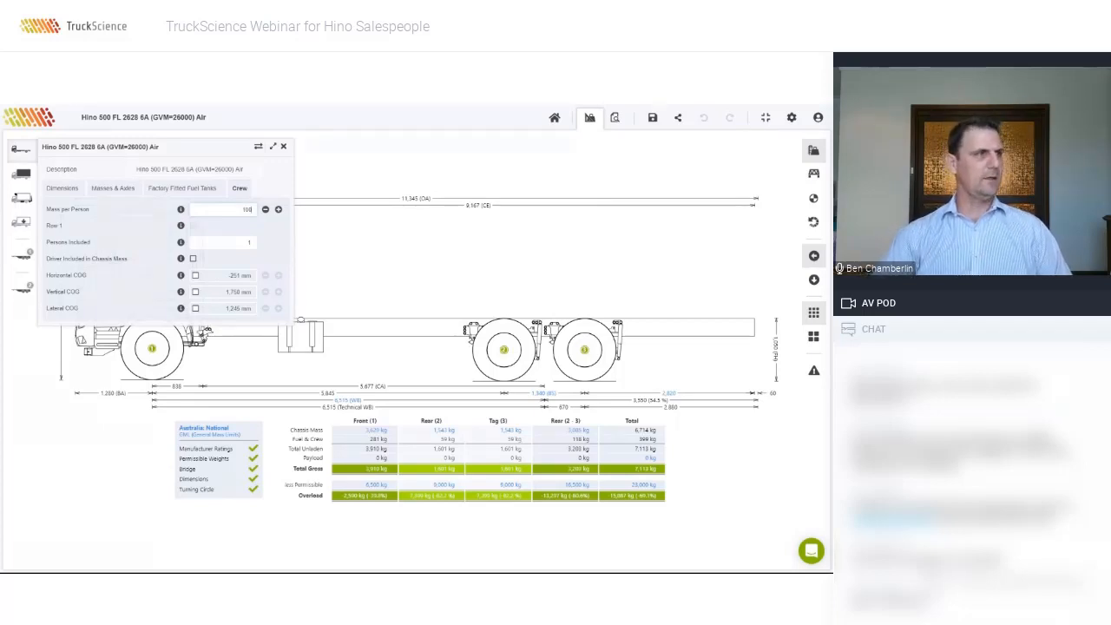
{"action": "key", "text": "Return"}
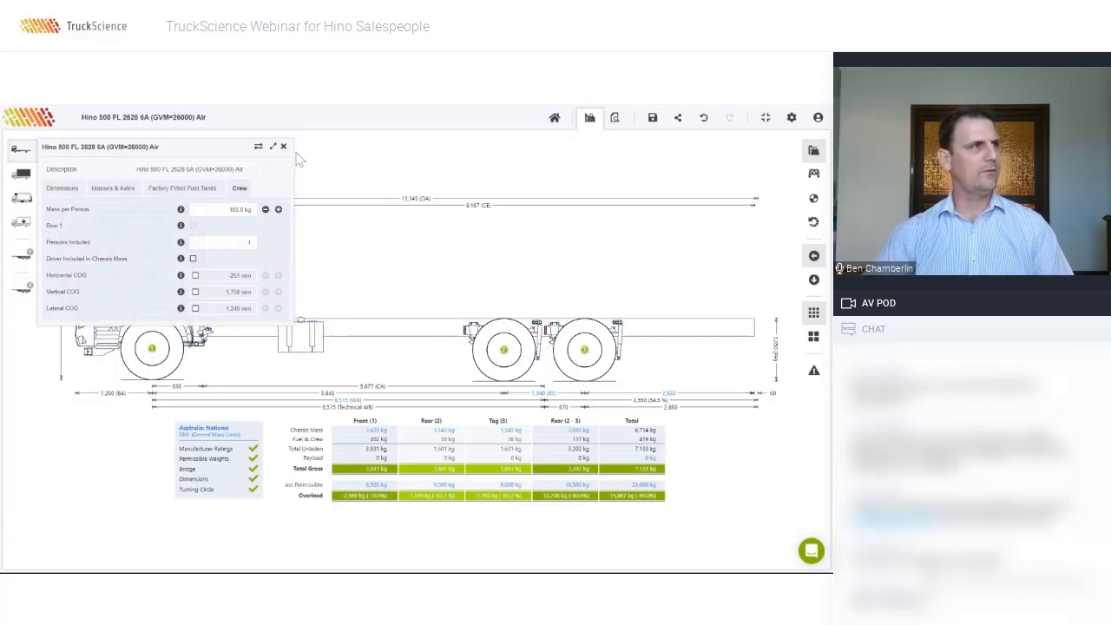
{"action": "left_click", "coordinate": [25, 176]}
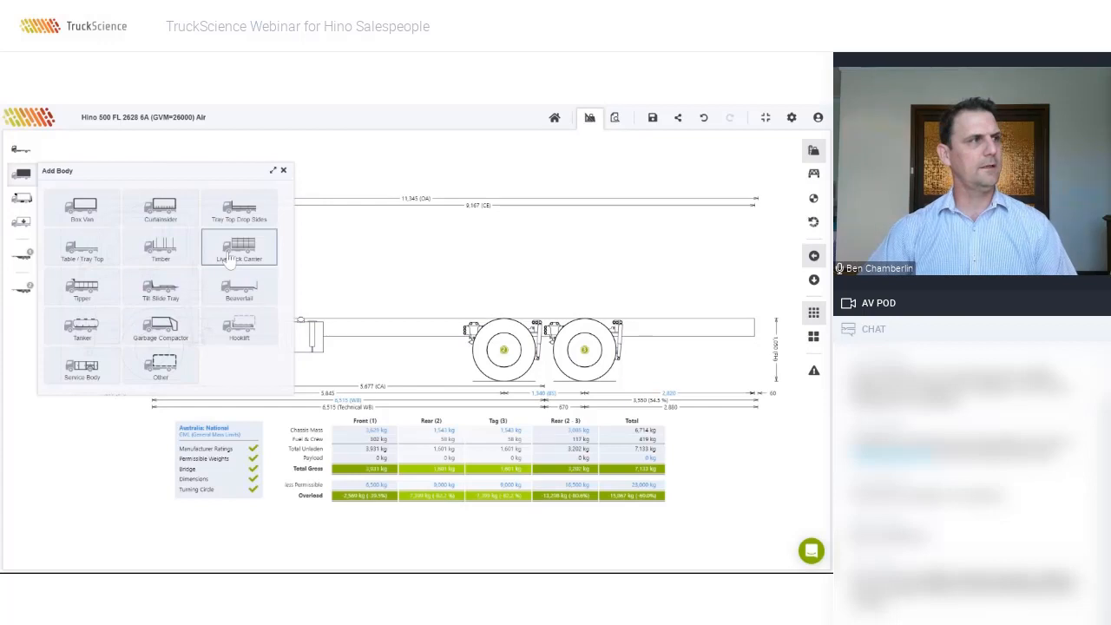
{"action": "left_click", "coordinate": [173, 220]}
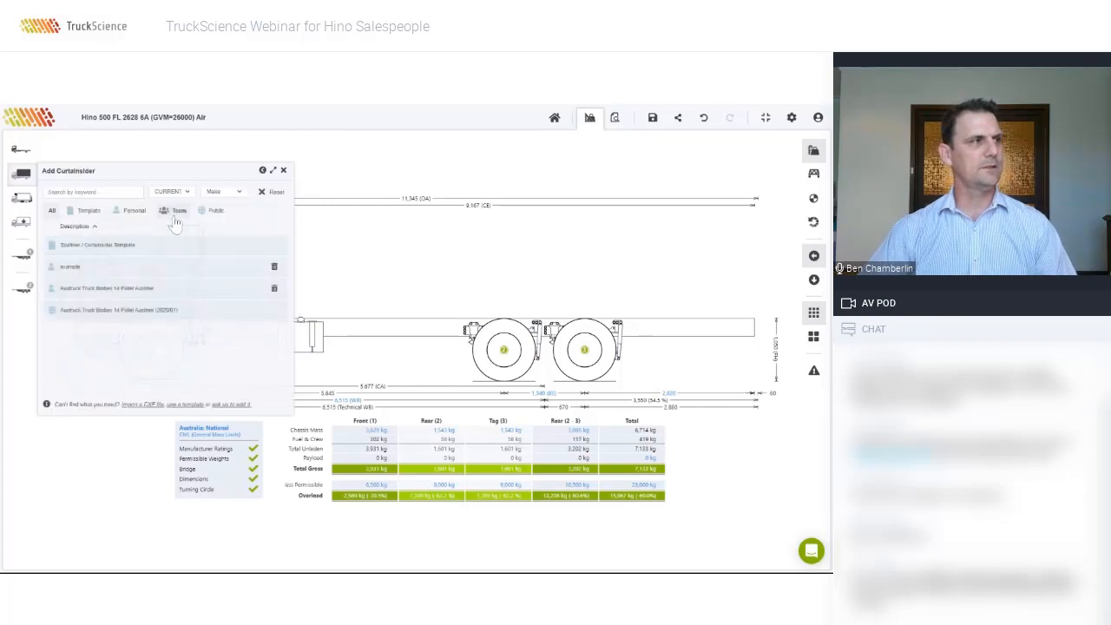
{"action": "left_click", "coordinate": [263, 170]}
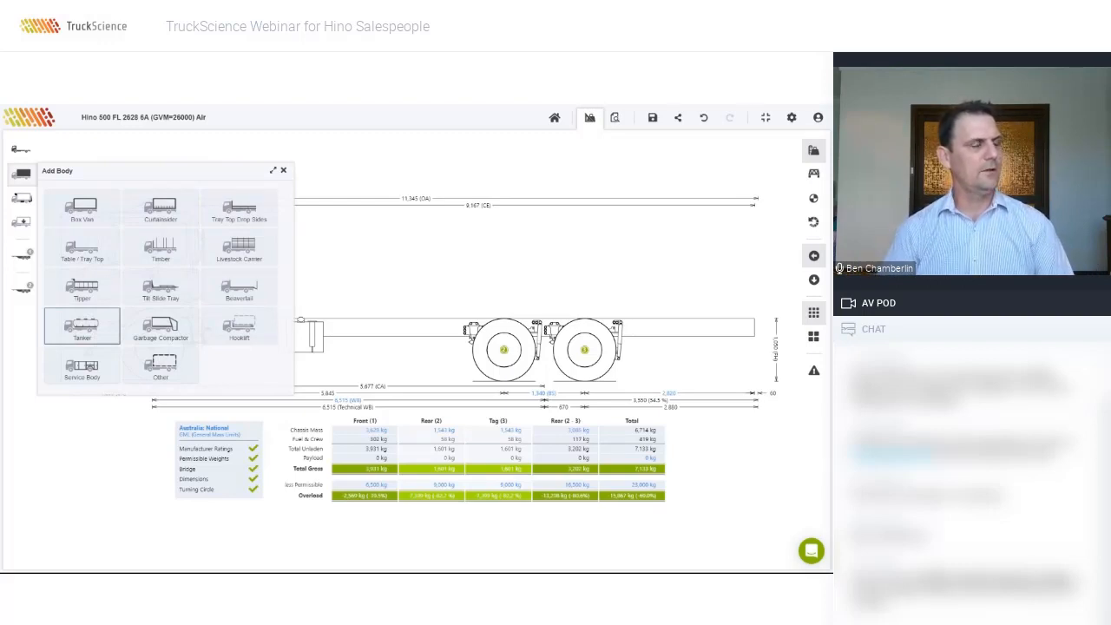
{"action": "left_click", "coordinate": [90, 323]}
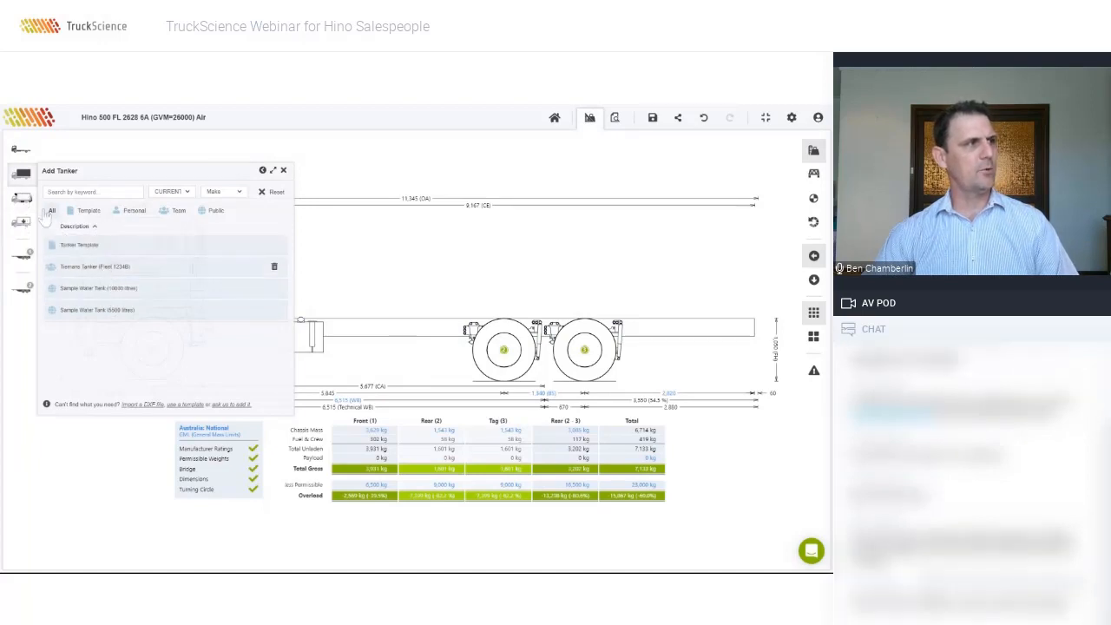
{"action": "left_click", "coordinate": [262, 170]}
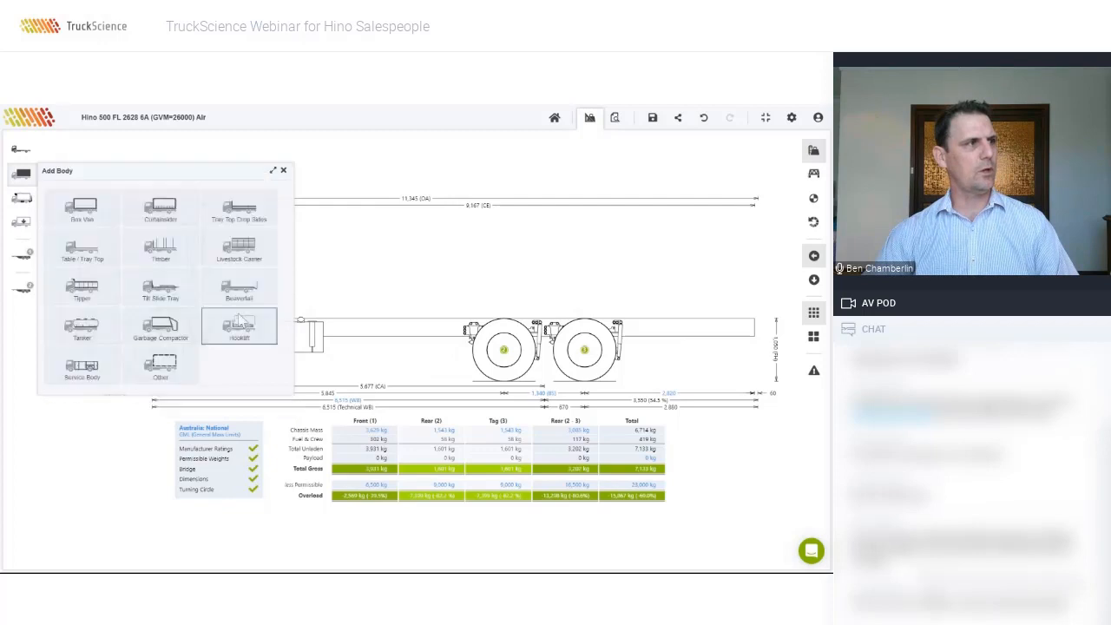
{"action": "left_click", "coordinate": [164, 338]}
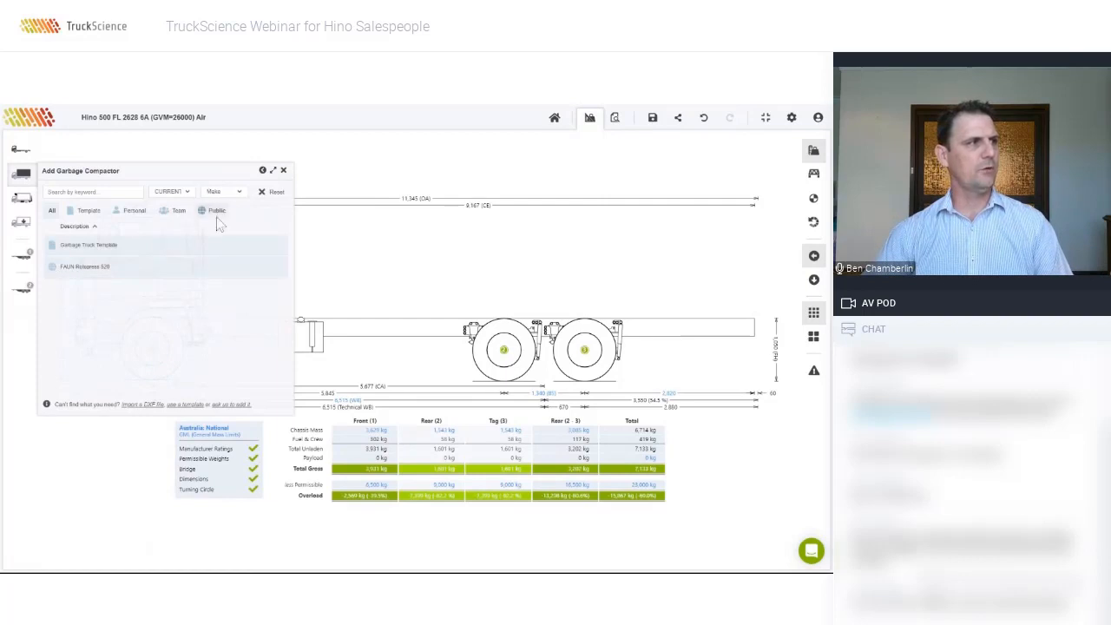
{"action": "left_click", "coordinate": [263, 170]}
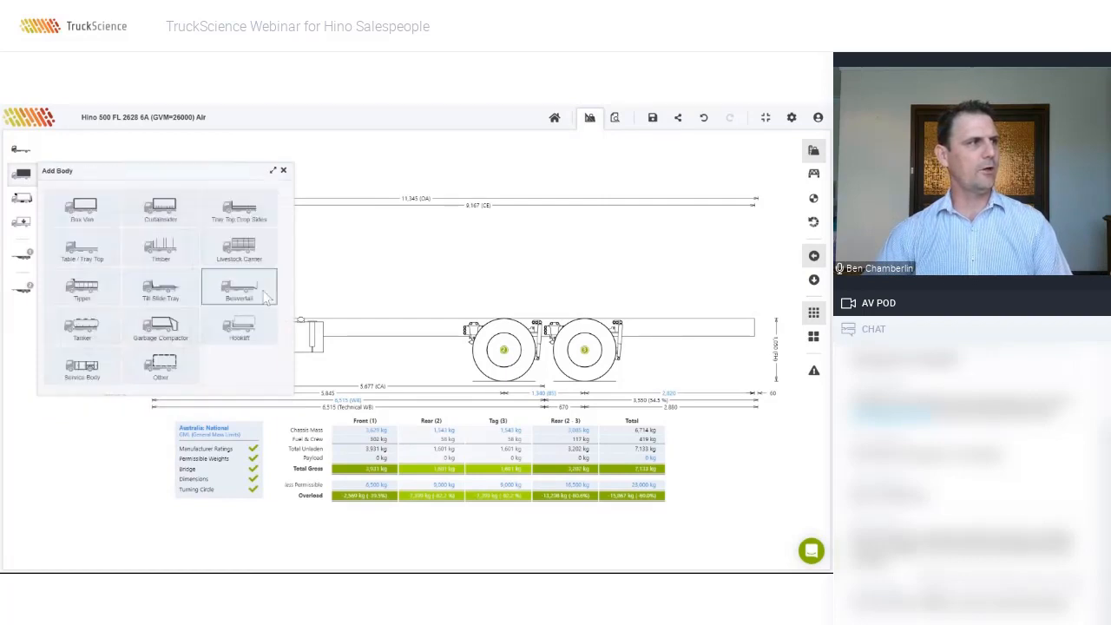
{"action": "left_click", "coordinate": [161, 366]}
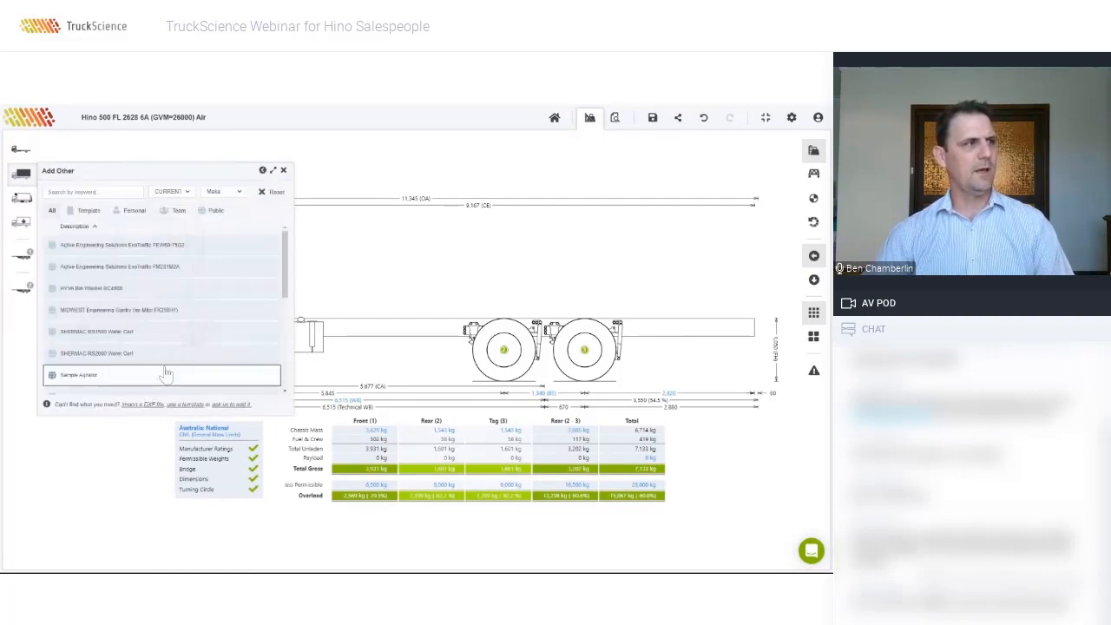
{"action": "scroll", "coordinate": [192, 323], "scroll_direction": "down", "scroll_amount": 5}
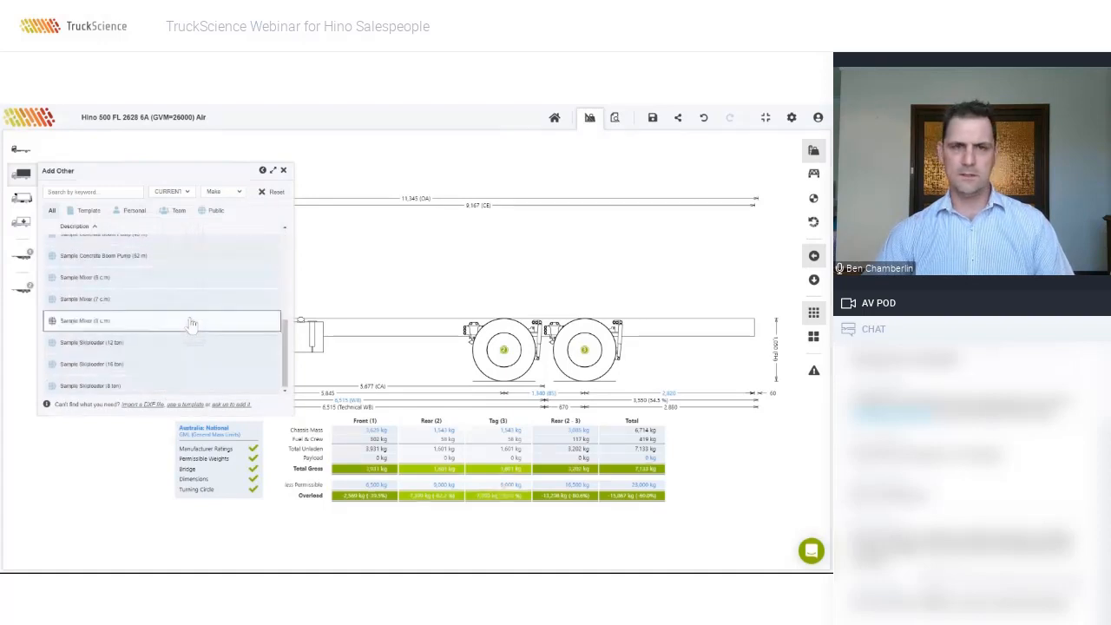
{"action": "scroll", "coordinate": [192, 322], "scroll_direction": "up", "scroll_amount": 3}
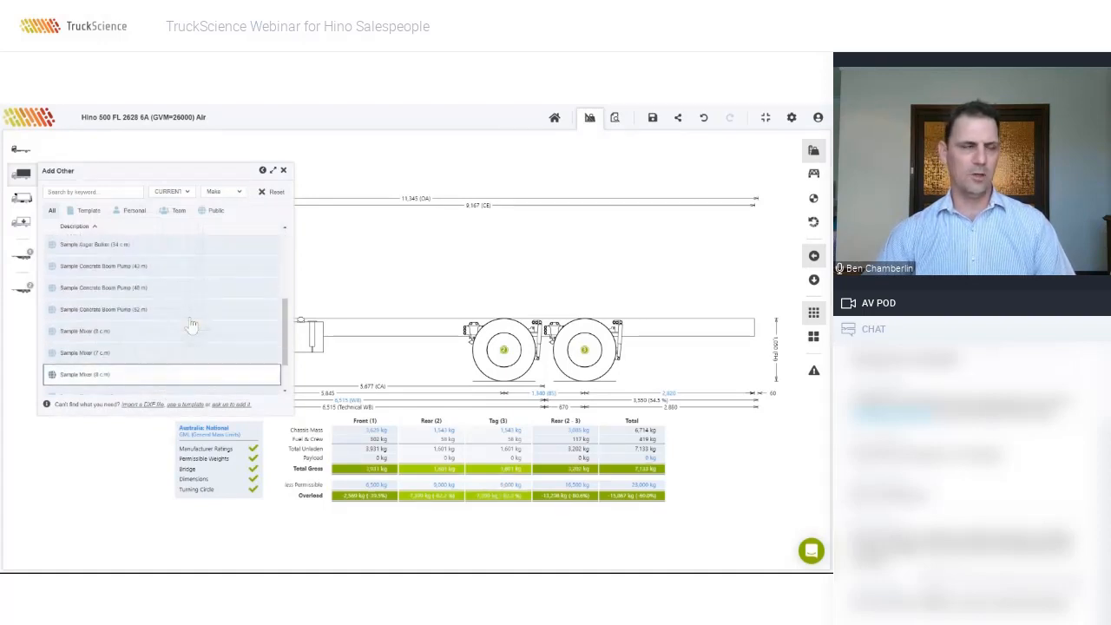
{"action": "scroll", "coordinate": [194, 341], "scroll_direction": "up", "scroll_amount": 3}
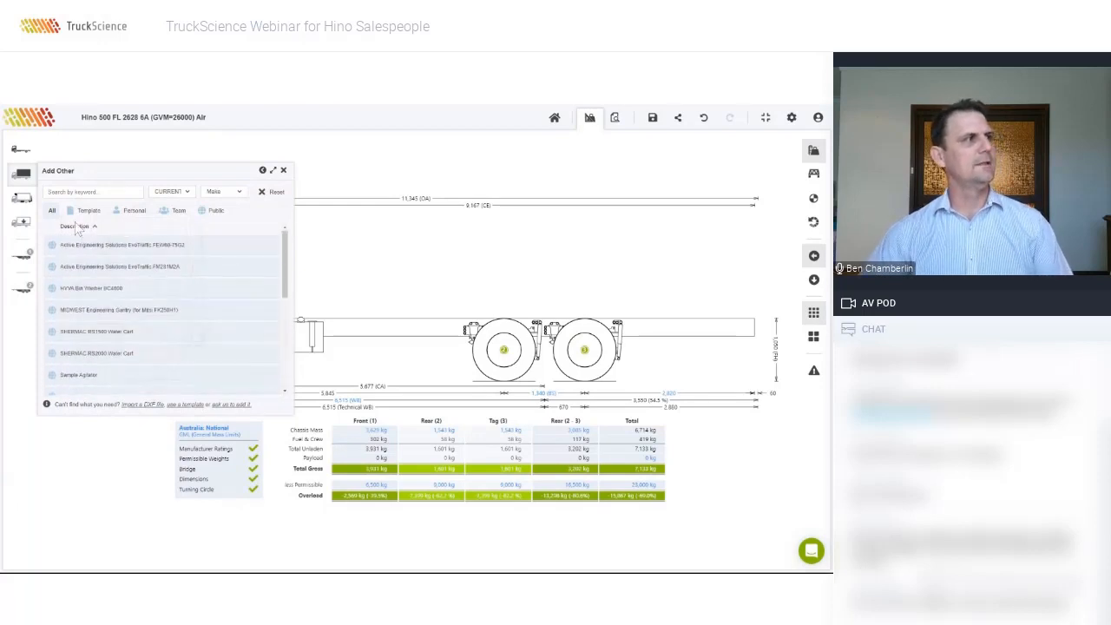
{"action": "left_click", "coordinate": [24, 180]}
{"action": "left_click", "coordinate": [23, 177]}
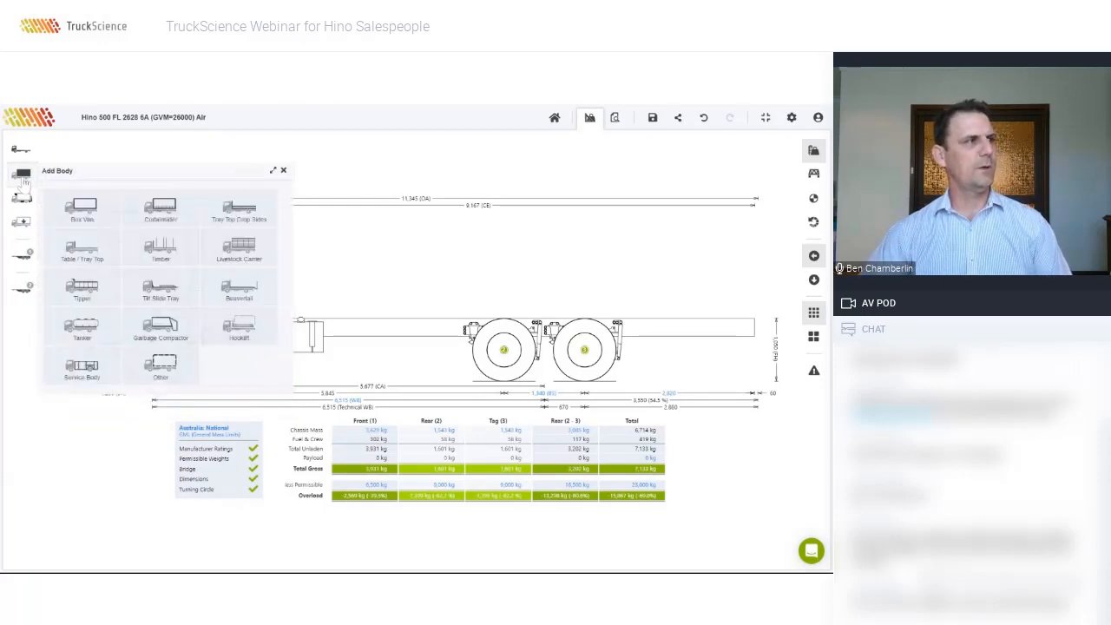
Step: Fit the 'example' curtainsider body and begin importing its side-view drawing from DXF
{"action": "left_click", "coordinate": [157, 212]}
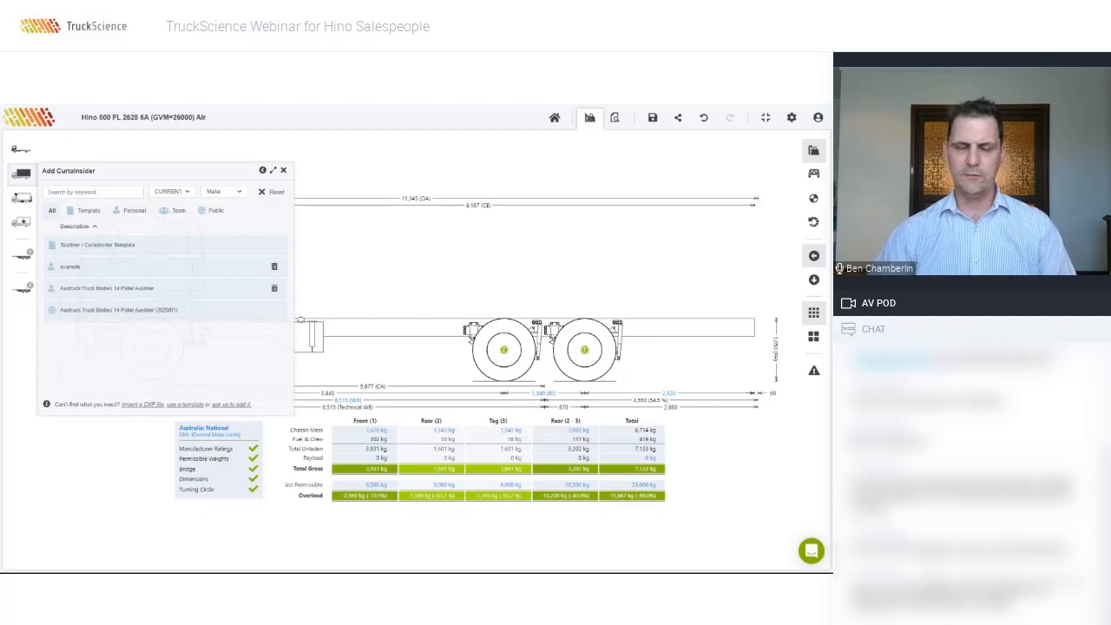
{"action": "left_click", "coordinate": [141, 405]}
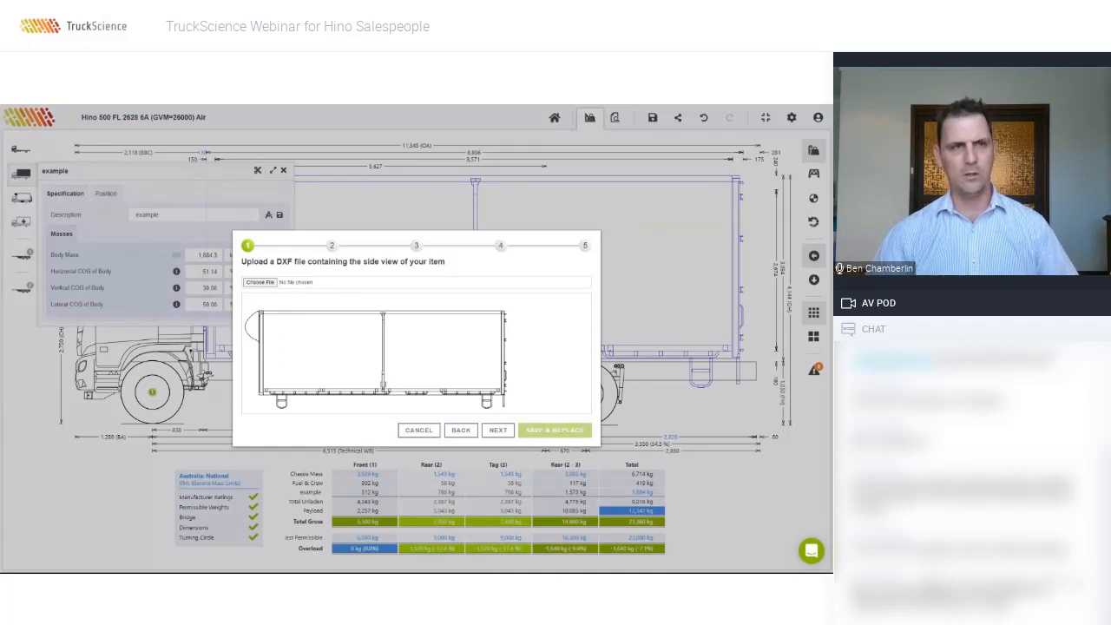
Step: Drag the imported body drawing so its corner sits on the (0,0) origin, then advance to dimensions
{"action": "left_click", "coordinate": [498, 431]}
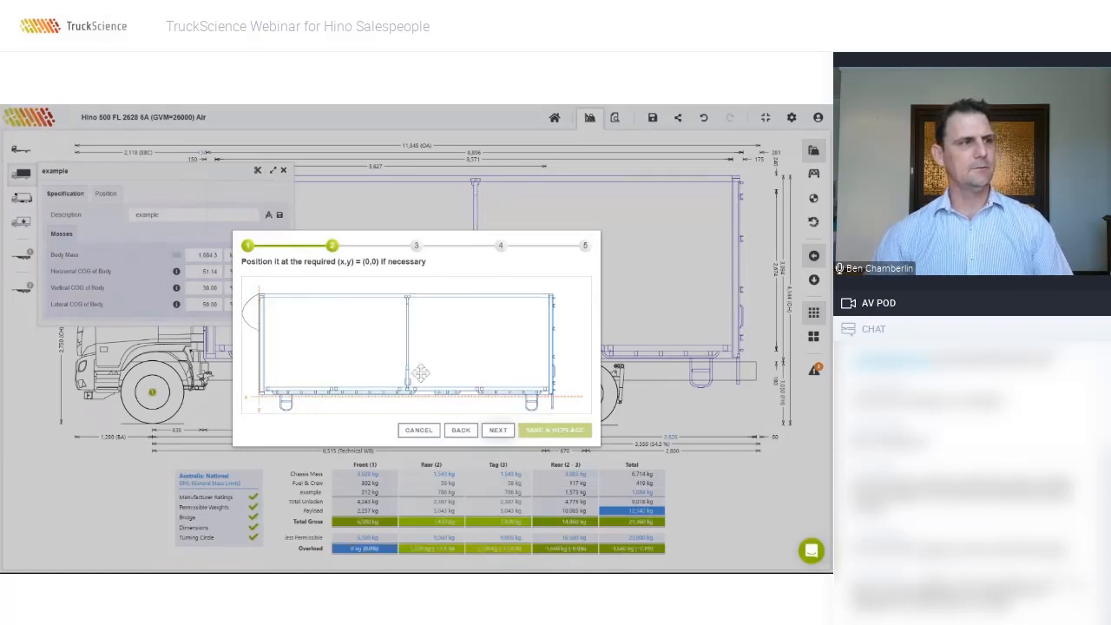
{"action": "left_click_drag", "start_coordinate": [408, 353], "coordinate": [449, 338]}
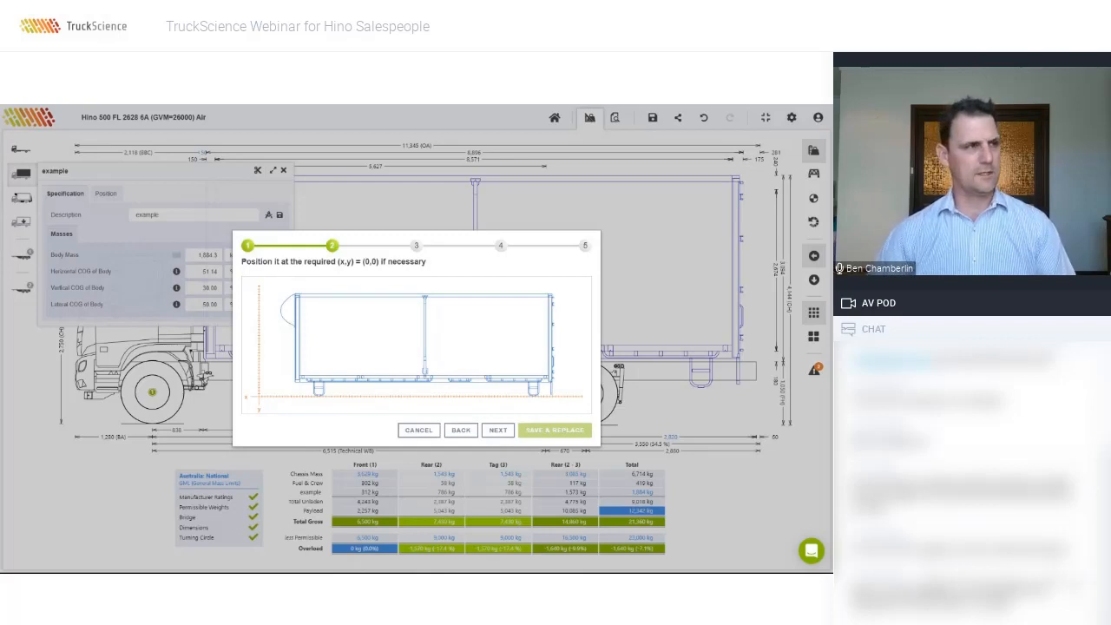
{"action": "left_click_drag", "start_coordinate": [464, 330], "coordinate": [431, 345]}
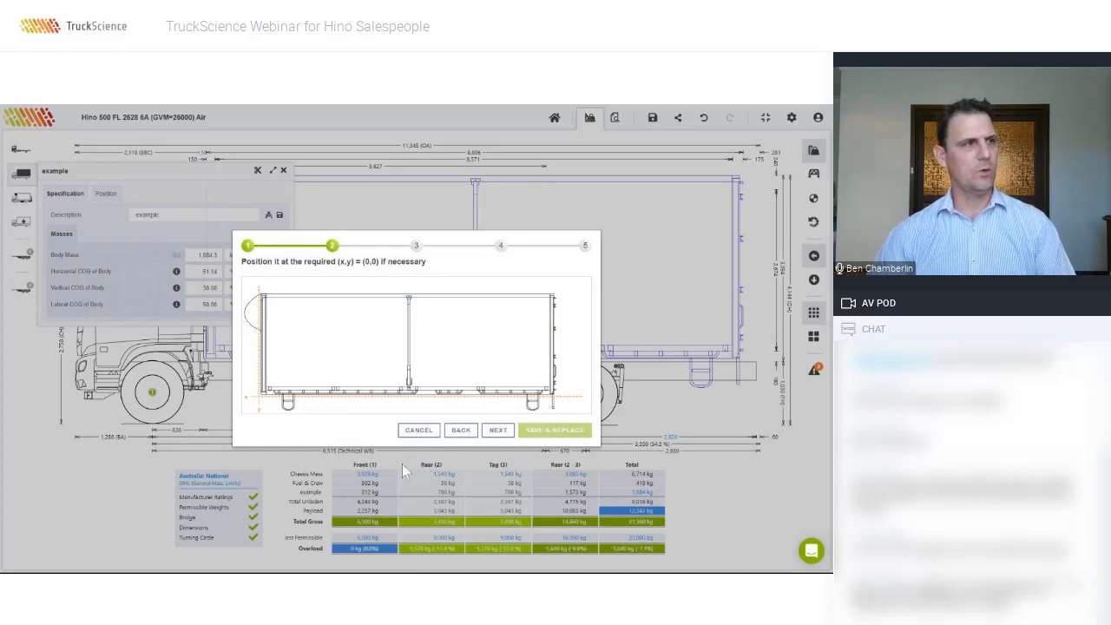
{"action": "left_click", "coordinate": [498, 431]}
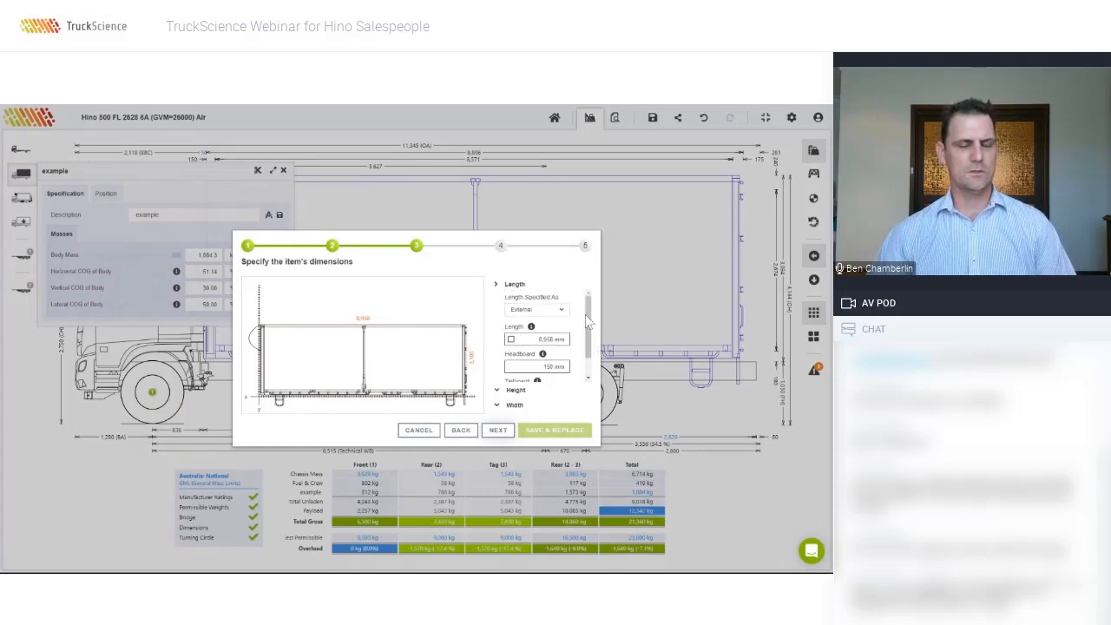
Step: Review the body's 8,958 mm length, plus its height and width settings, then advance
{"action": "left_click", "coordinate": [506, 393]}
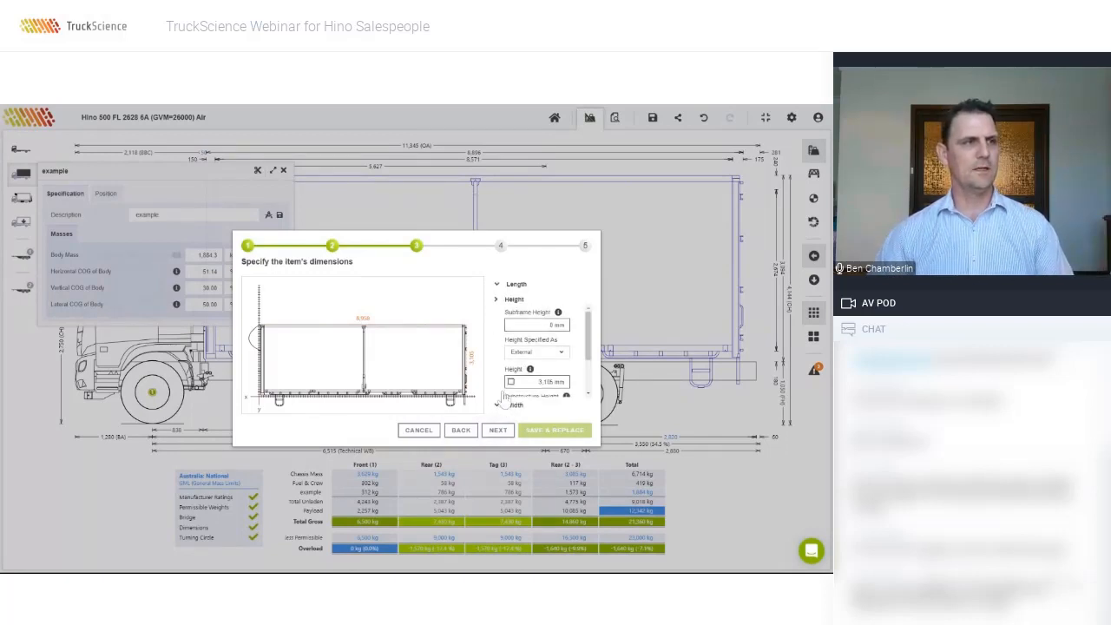
{"action": "left_click", "coordinate": [509, 405]}
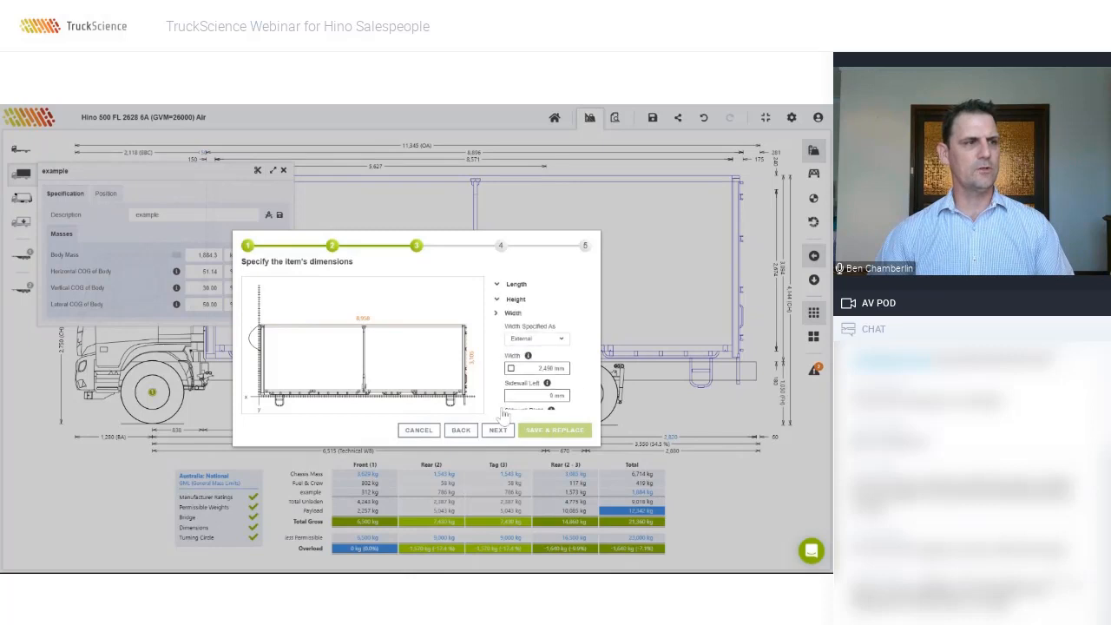
{"action": "scroll", "coordinate": [534, 364], "scroll_direction": "up", "scroll_amount": 1}
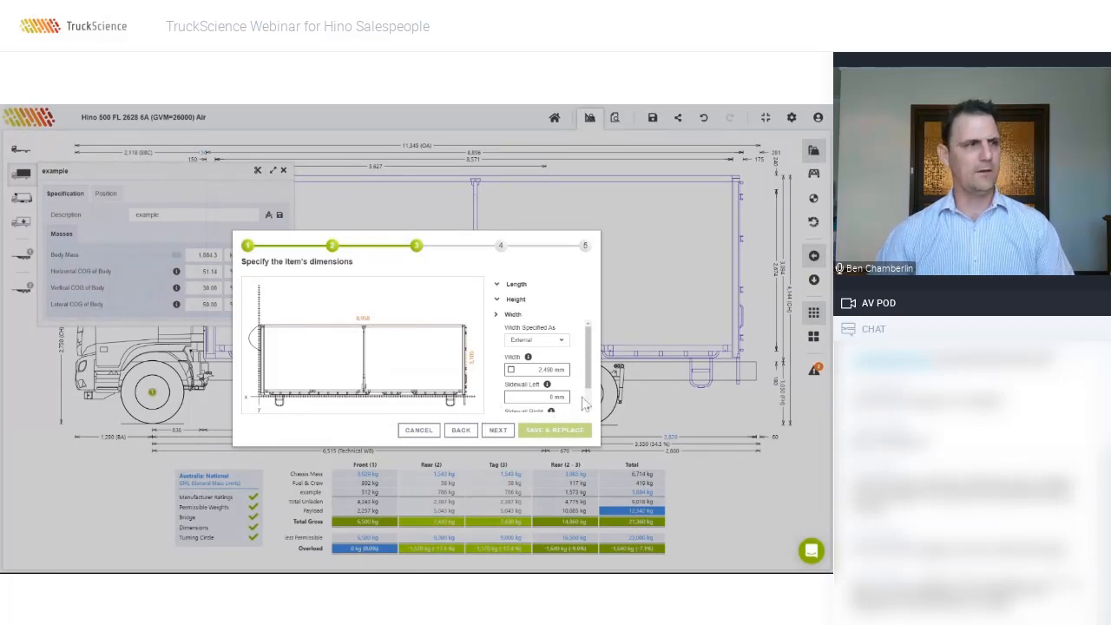
{"action": "left_click", "coordinate": [497, 434]}
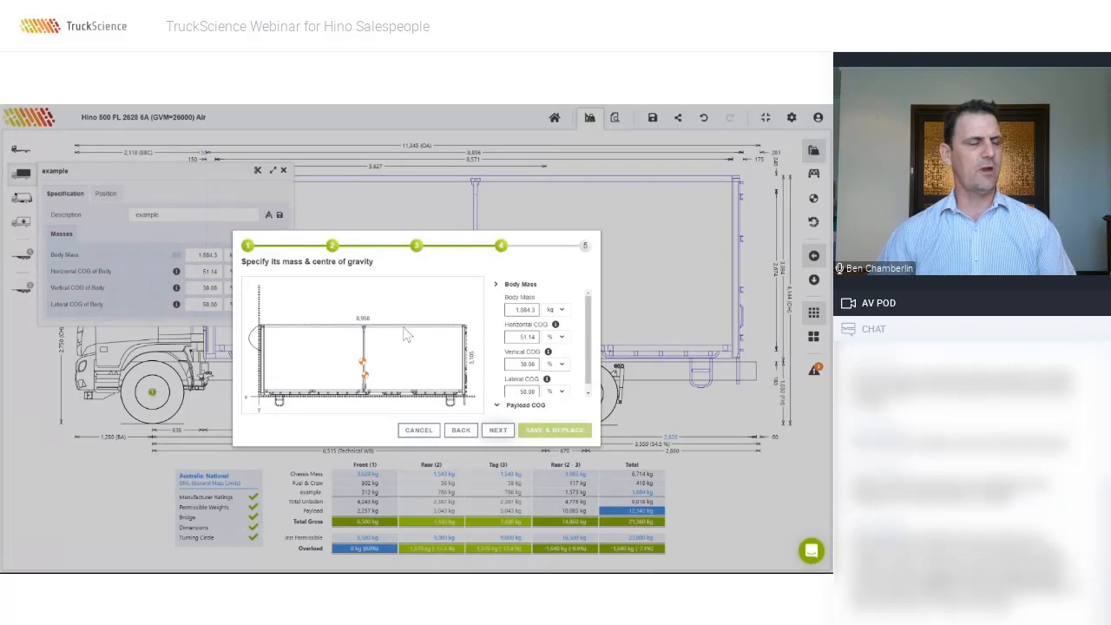
Step: Try kg/m³ for body mass, keep it at 1,884.3 kg, and reach the naming step
{"action": "left_click", "coordinate": [562, 312]}
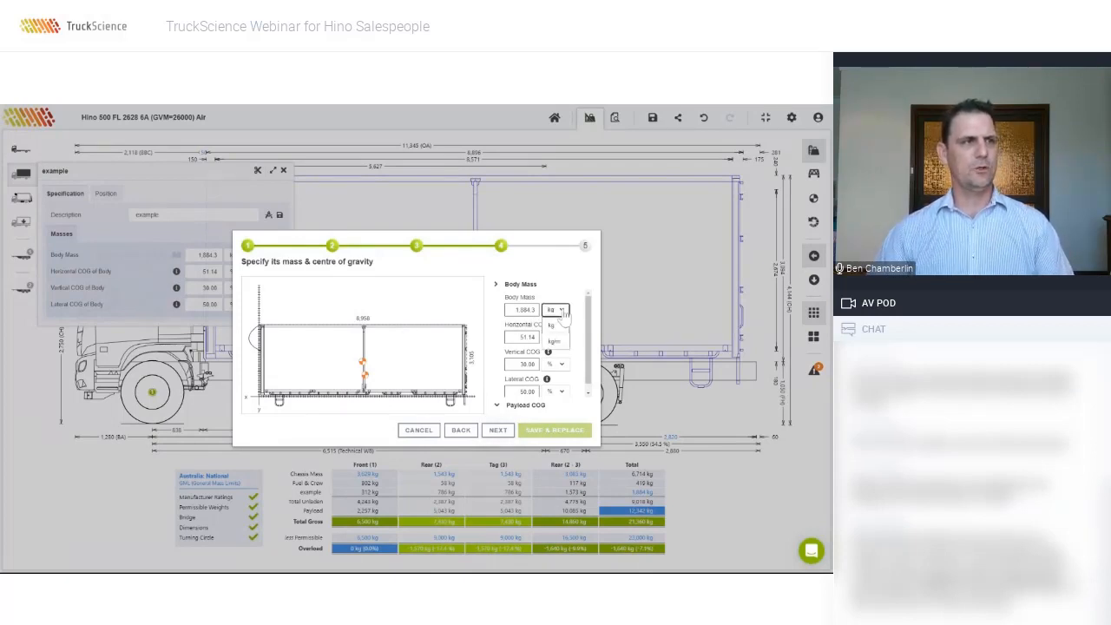
{"action": "left_click", "coordinate": [560, 327]}
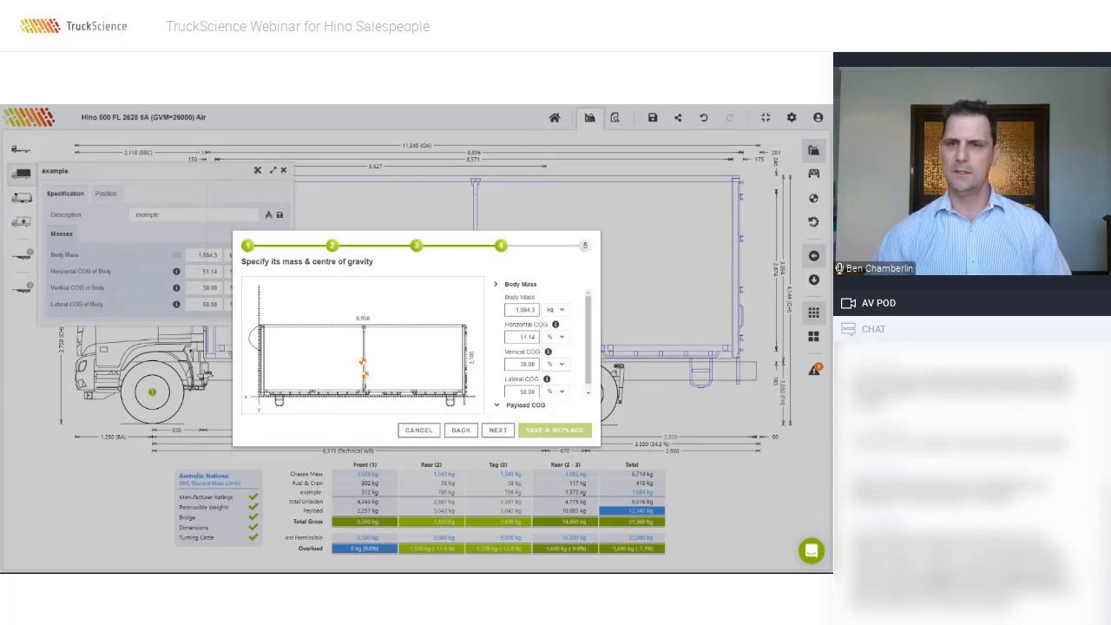
{"action": "left_click", "coordinate": [556, 309]}
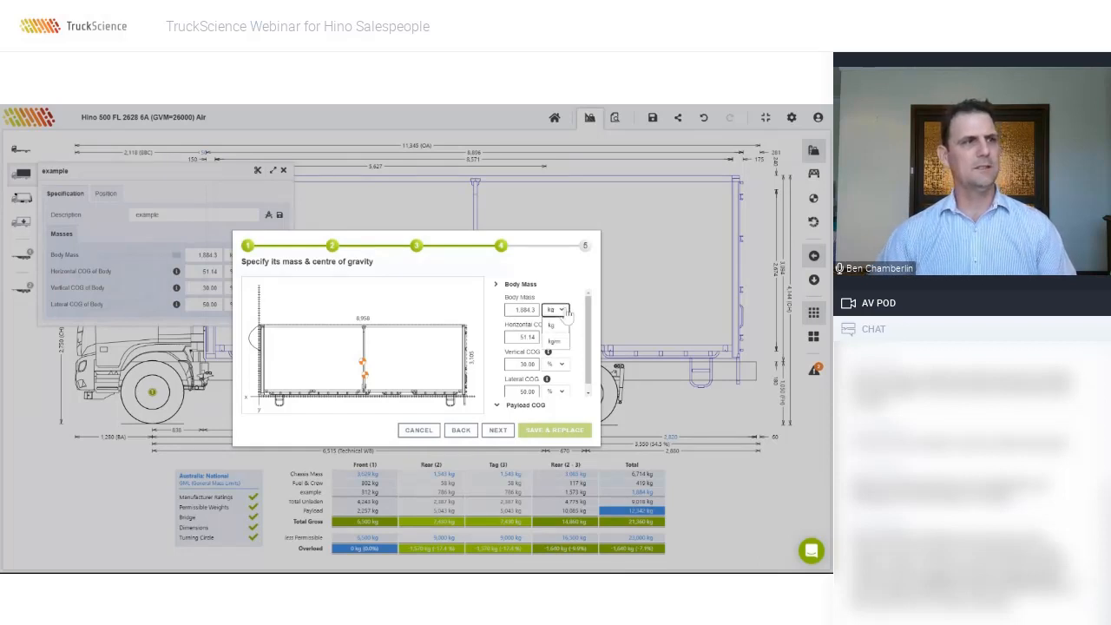
{"action": "left_click", "coordinate": [564, 345]}
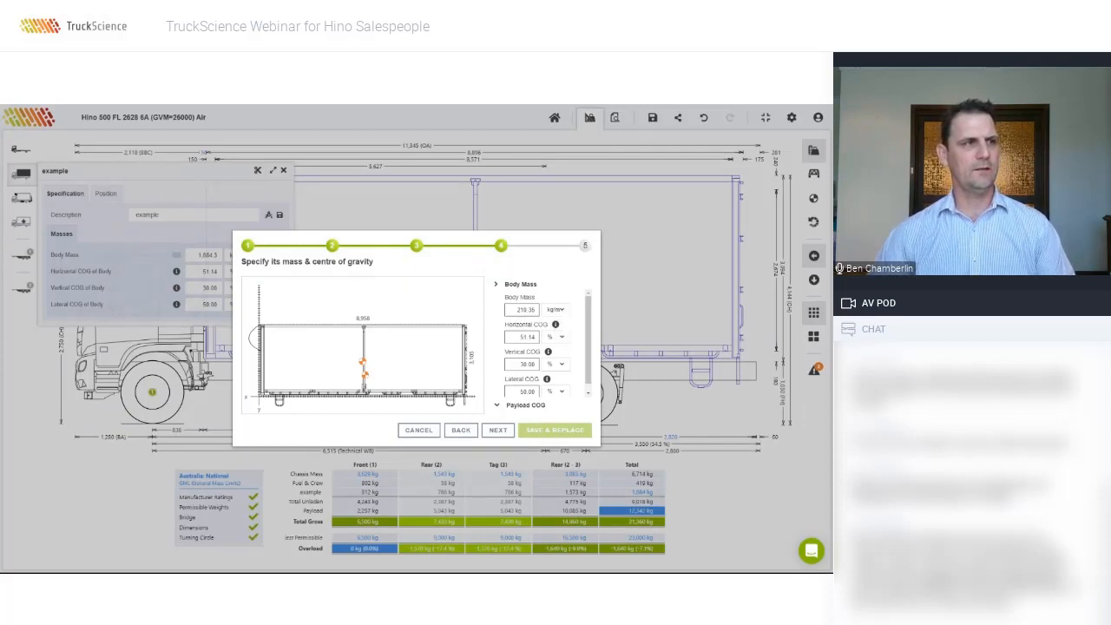
{"action": "left_click", "coordinate": [560, 310]}
{"action": "left_click", "coordinate": [560, 332]}
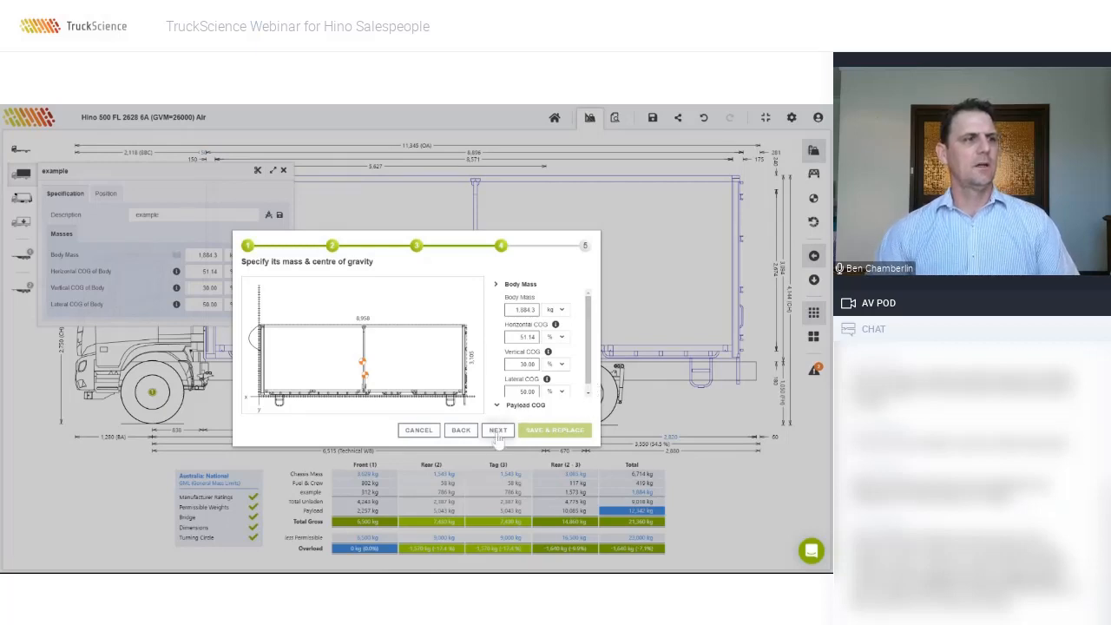
{"action": "scroll", "coordinate": [579, 338], "scroll_direction": "down", "scroll_amount": 1}
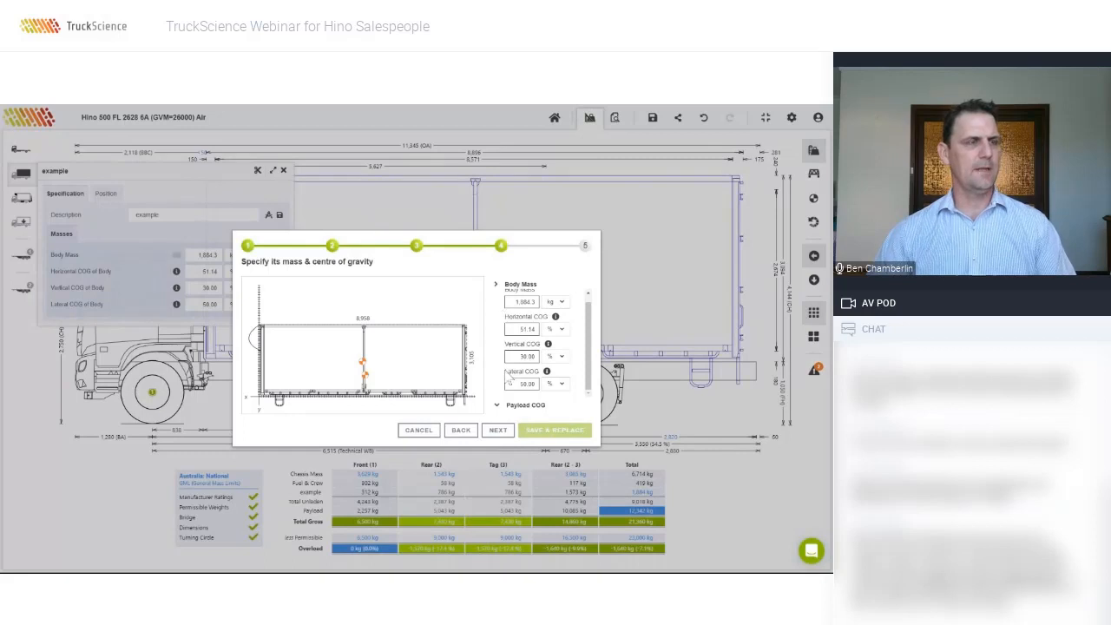
{"action": "left_click", "coordinate": [498, 432]}
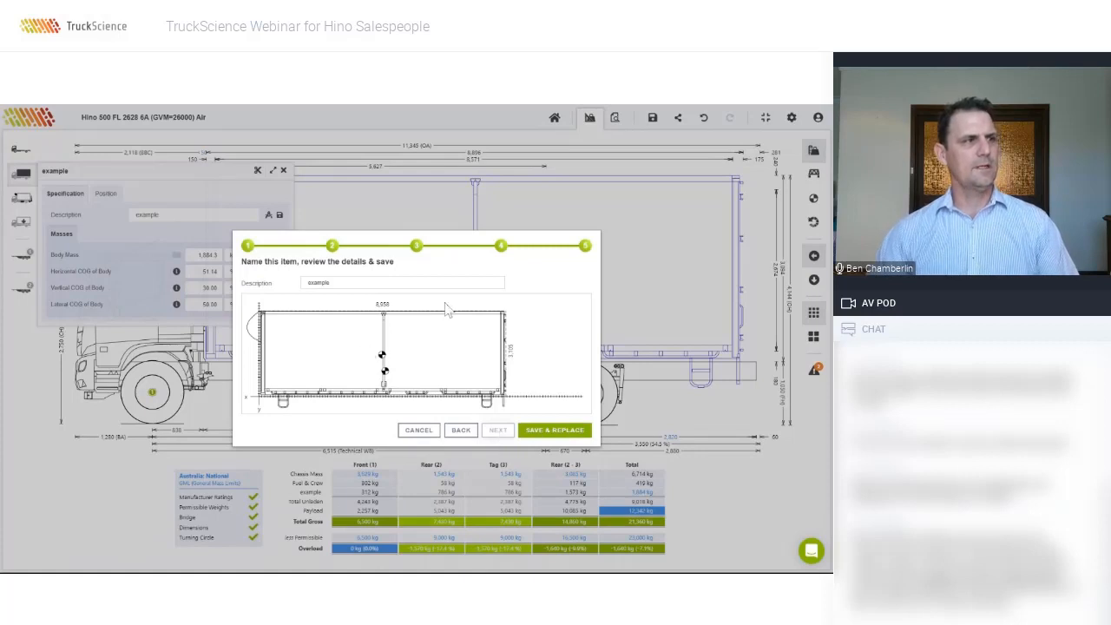
{"action": "double_click", "coordinate": [319, 282]}
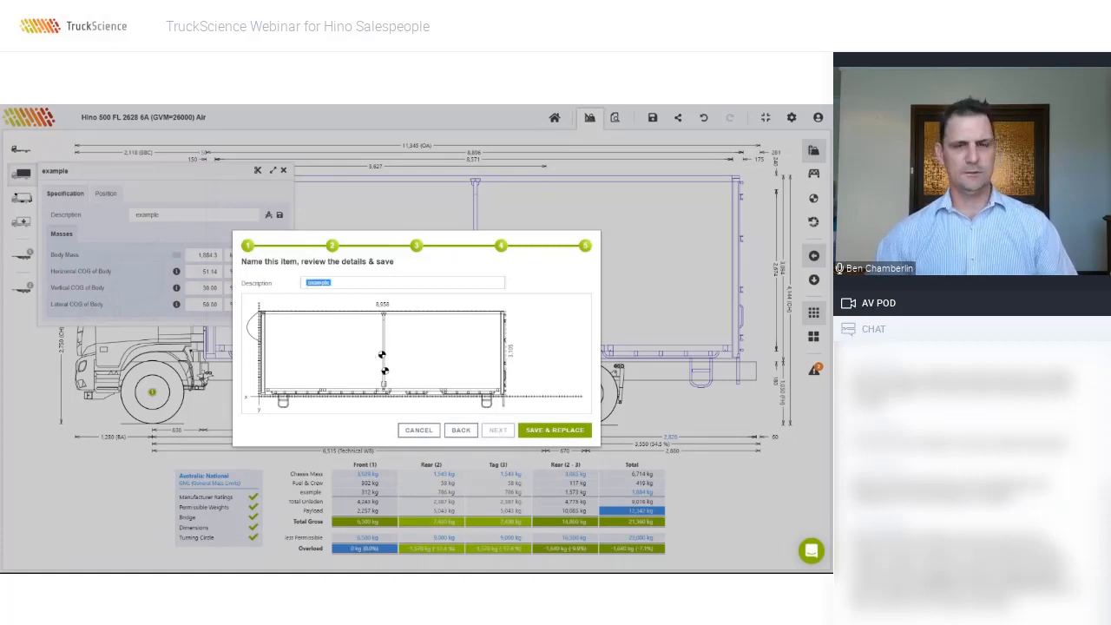
Step: Rename the body's description to 'example 1' and save it, overwriting the stored item
{"action": "left_click", "coordinate": [331, 282]}
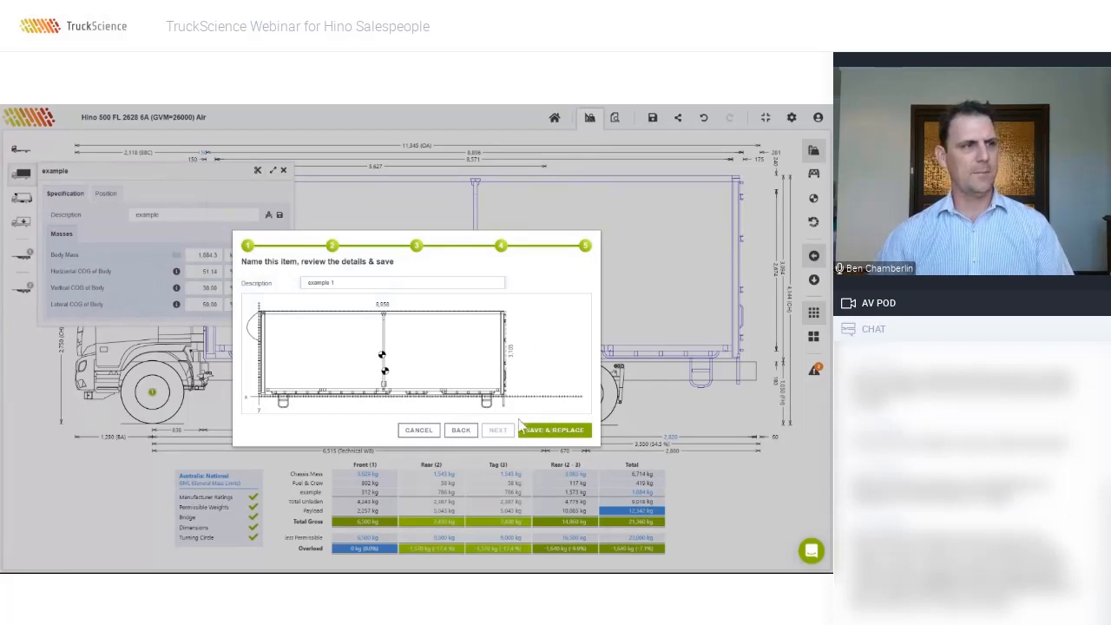
{"action": "left_click", "coordinate": [546, 432]}
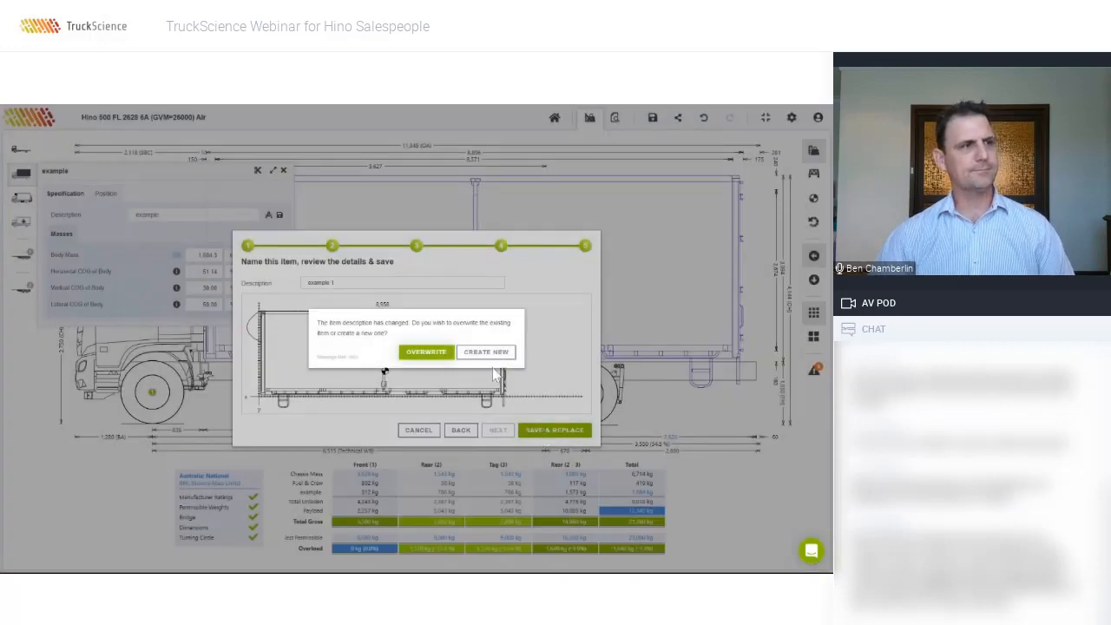
{"action": "left_click", "coordinate": [438, 352]}
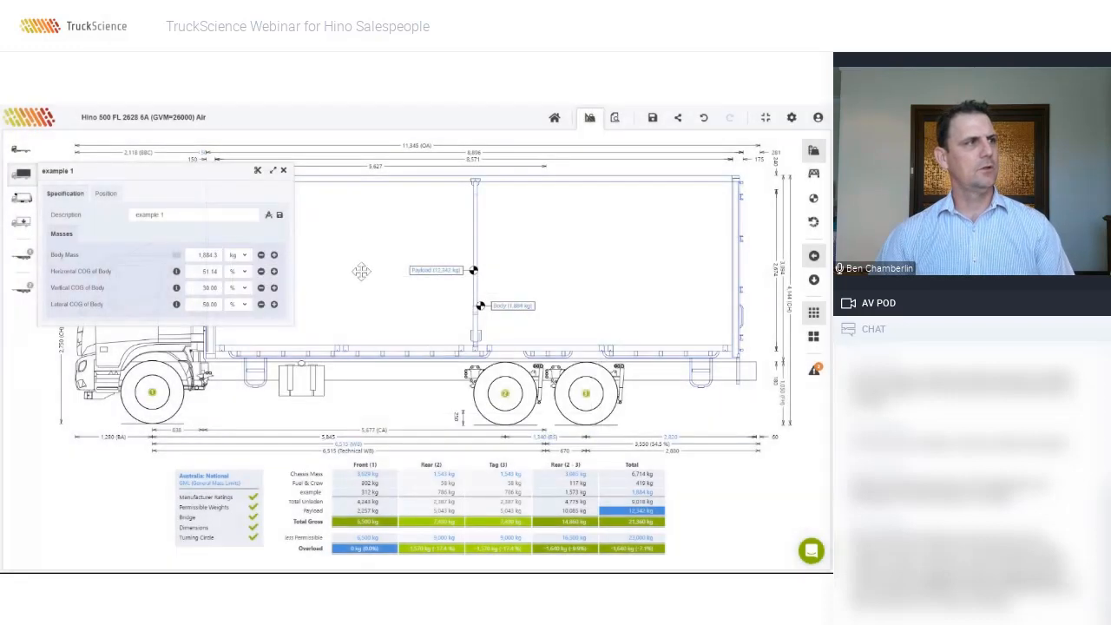
Step: Load the saved 'example 1' curtainsider onto the chassis and select it to view its properties
{"action": "left_click", "coordinate": [321, 185]}
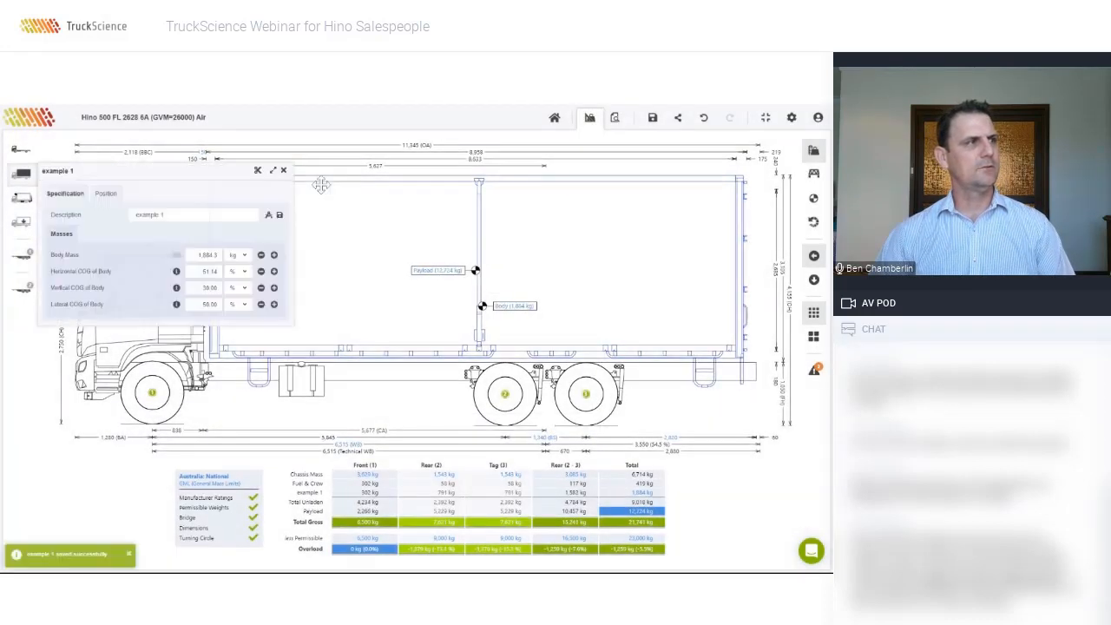
{"action": "left_click", "coordinate": [258, 170]}
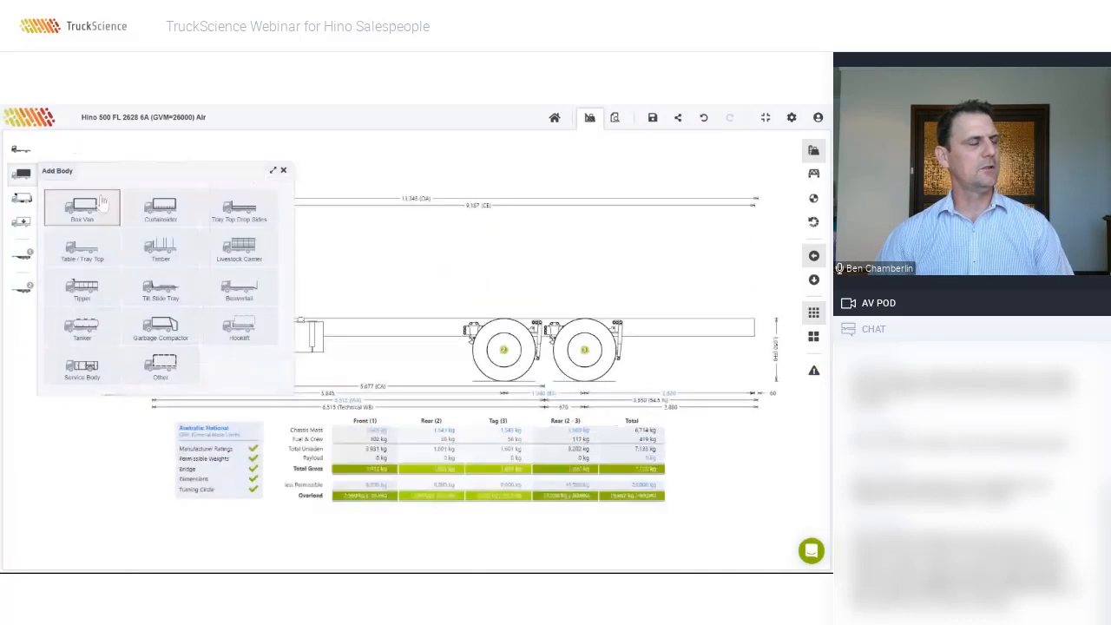
{"action": "left_click", "coordinate": [161, 211]}
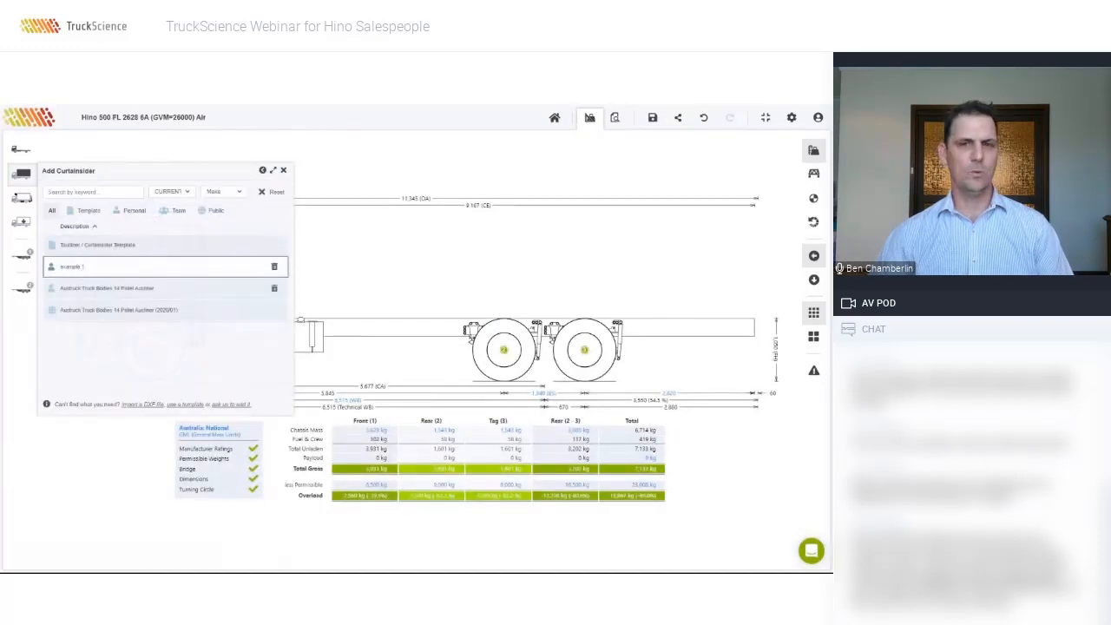
{"action": "left_click", "coordinate": [78, 271]}
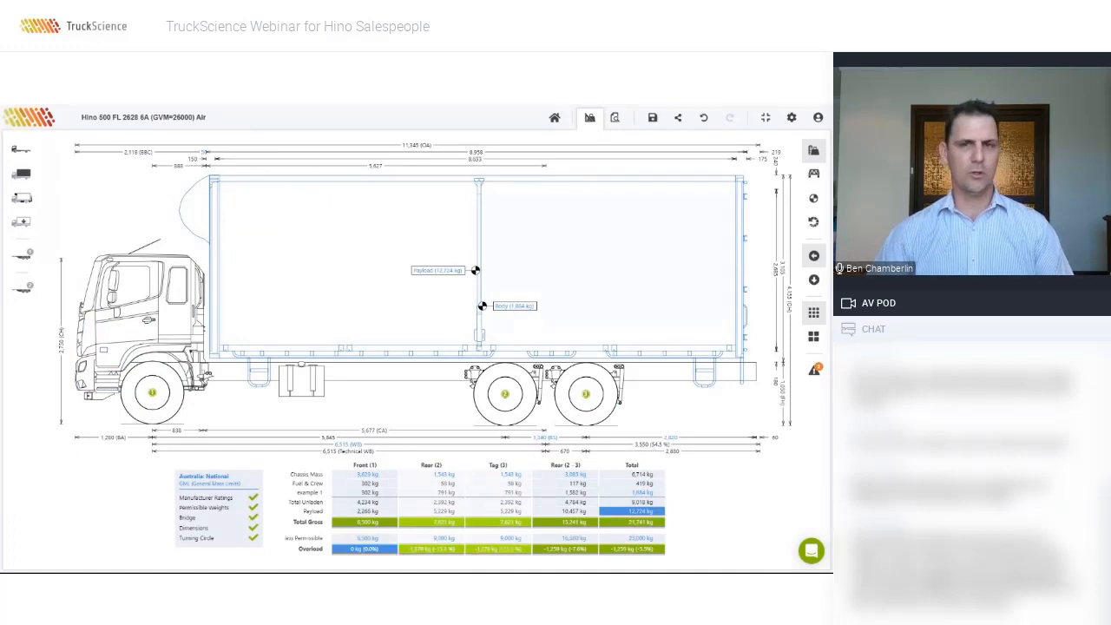
{"action": "left_click", "coordinate": [266, 176]}
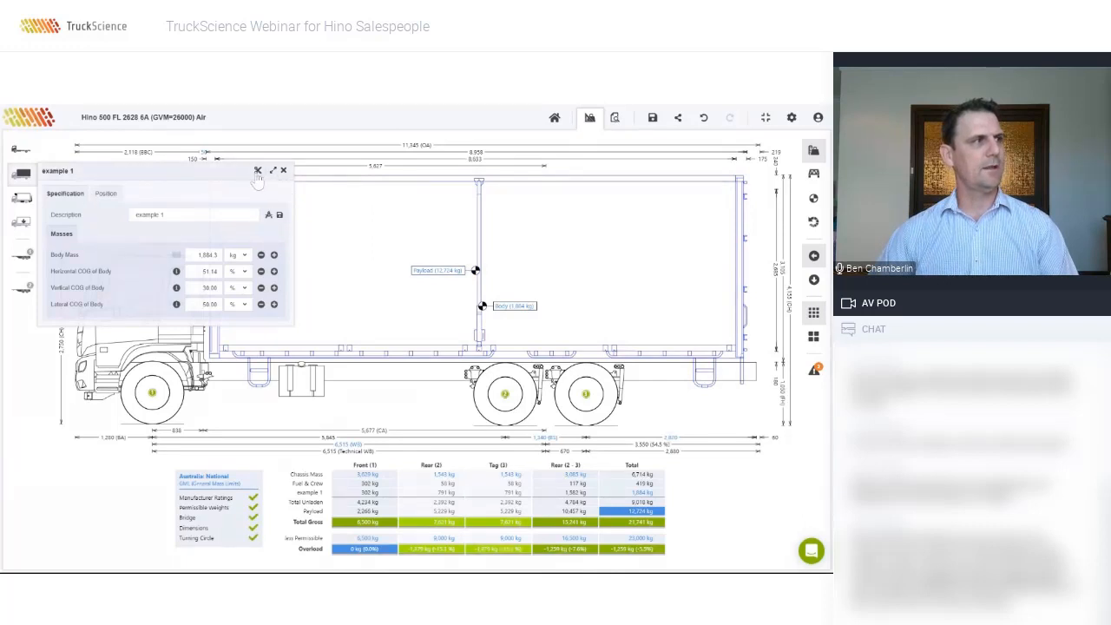
Step: Choose the curtainsider body type and fit the Curtainsider Template body onto the chassis
{"action": "left_click", "coordinate": [280, 212]}
{"action": "left_click", "coordinate": [164, 211]}
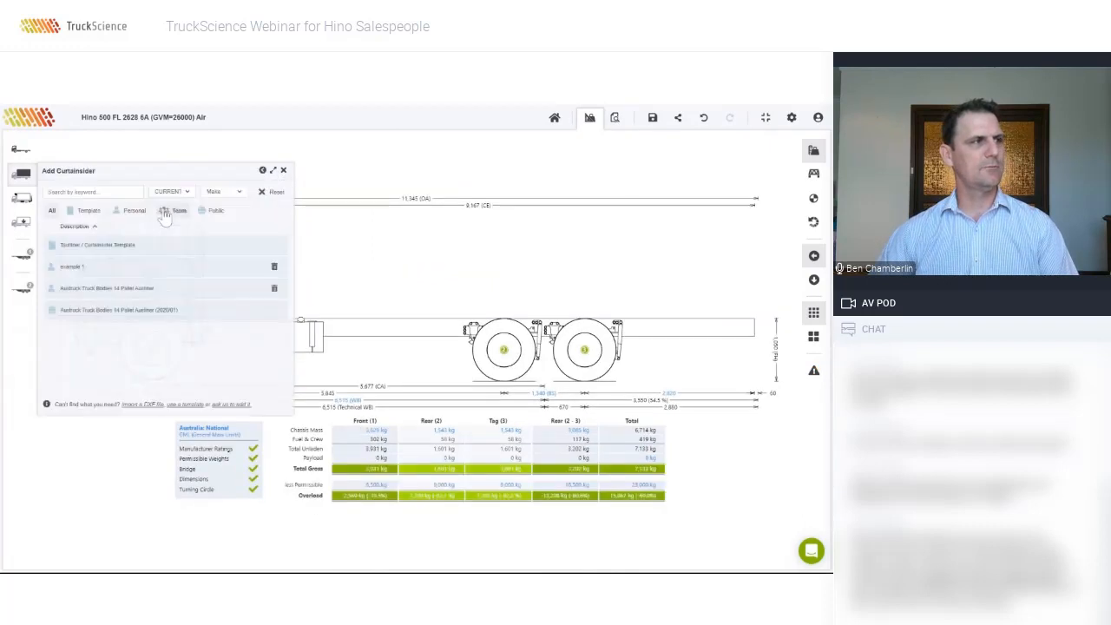
{"action": "left_click", "coordinate": [114, 245]}
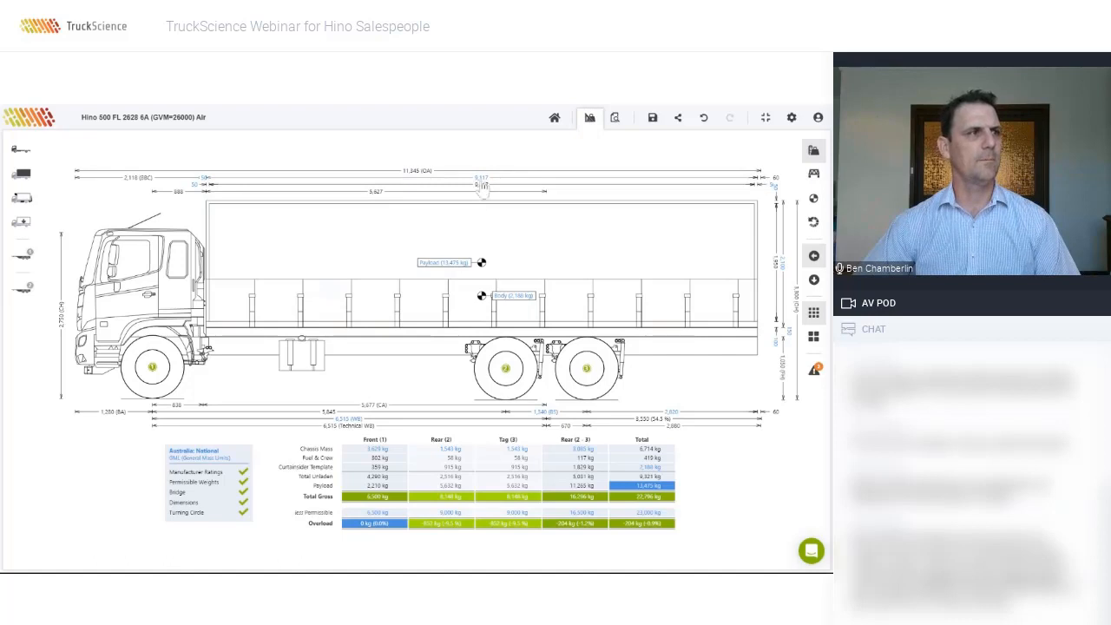
{"action": "left_click", "coordinate": [476, 216]}
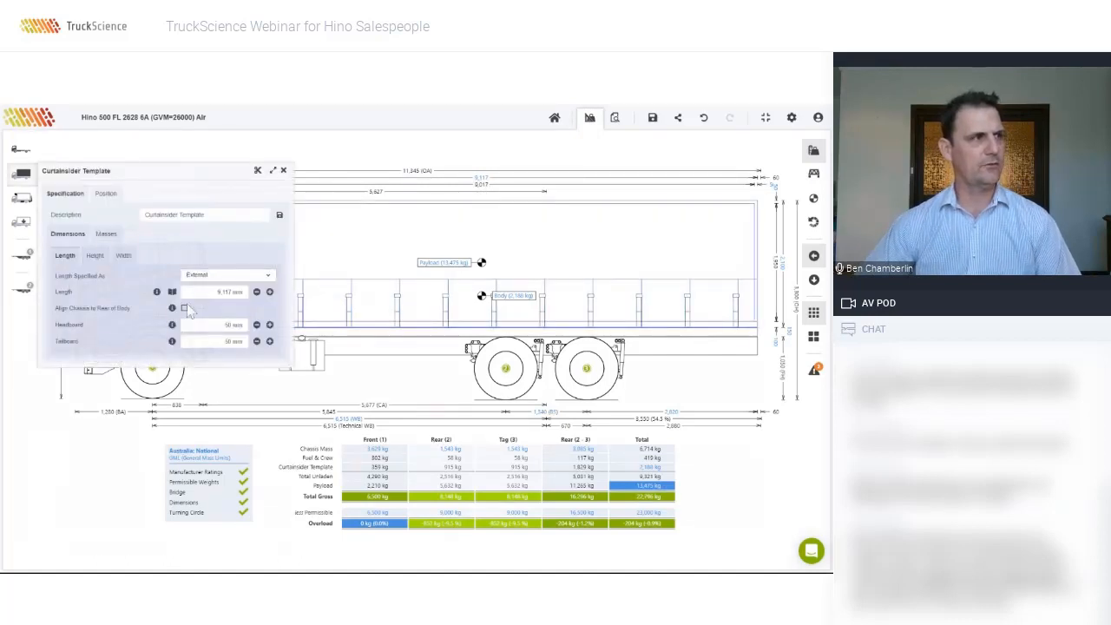
{"action": "left_click", "coordinate": [98, 259]}
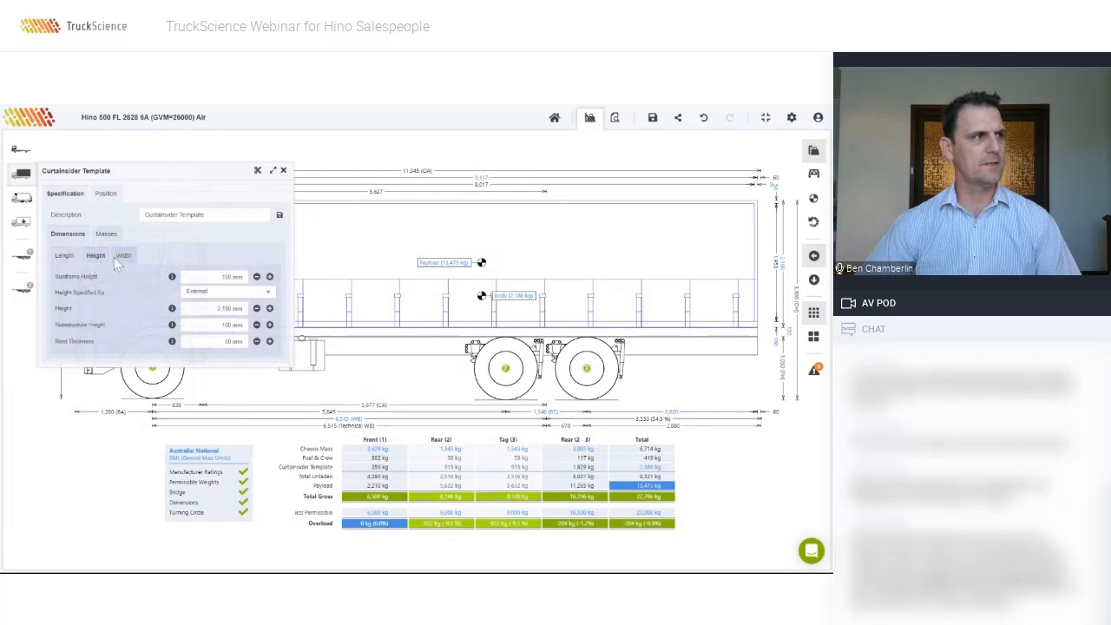
{"action": "left_click", "coordinate": [127, 257]}
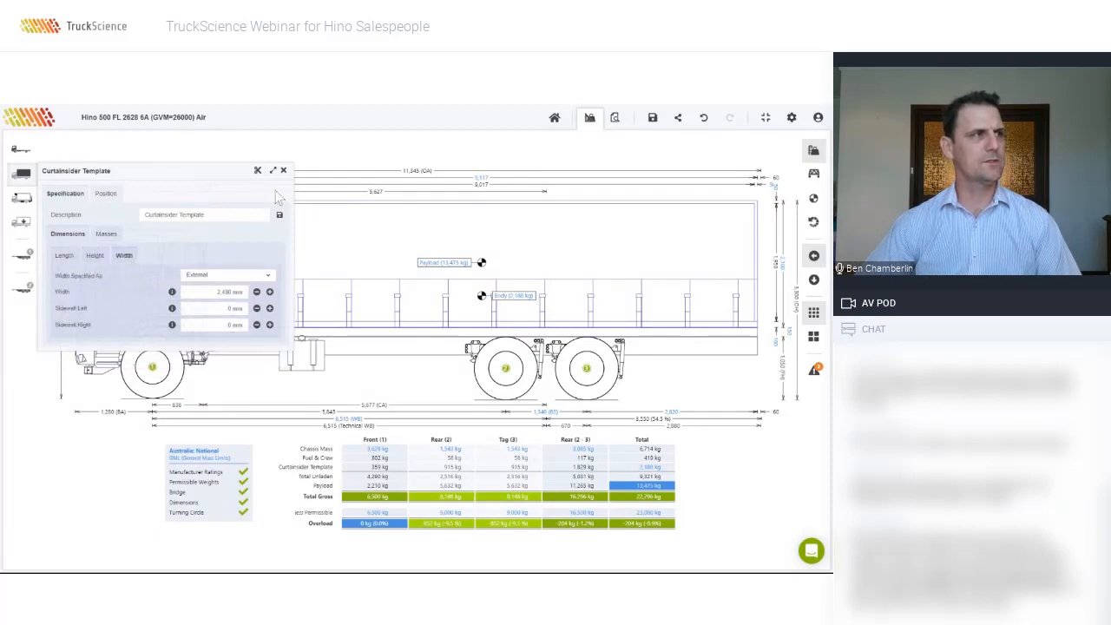
{"action": "left_click", "coordinate": [96, 257]}
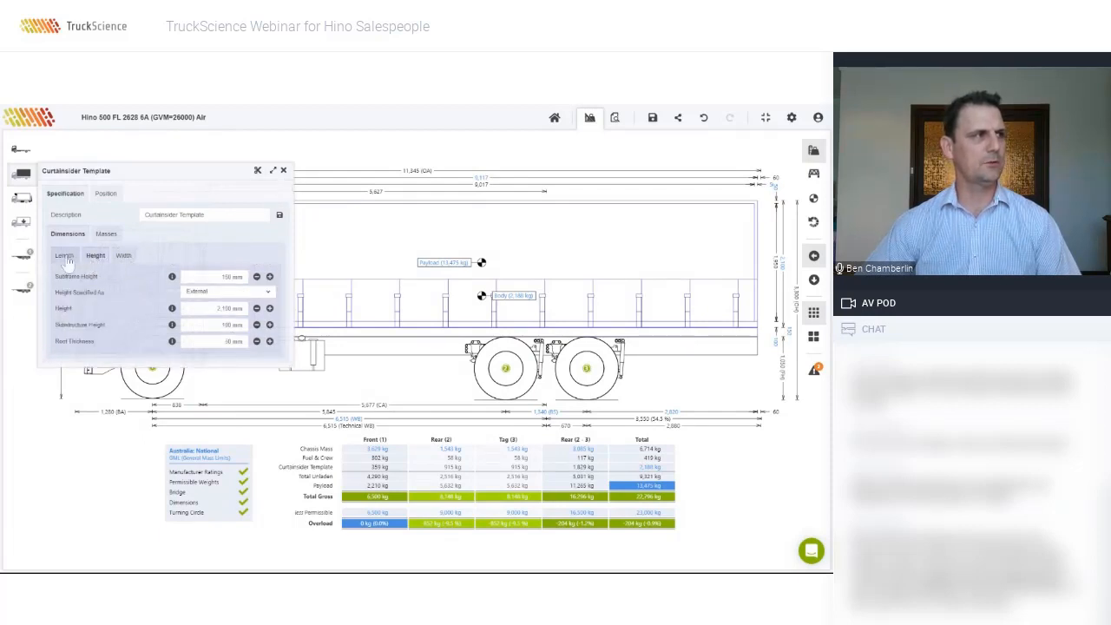
{"action": "left_click", "coordinate": [65, 256]}
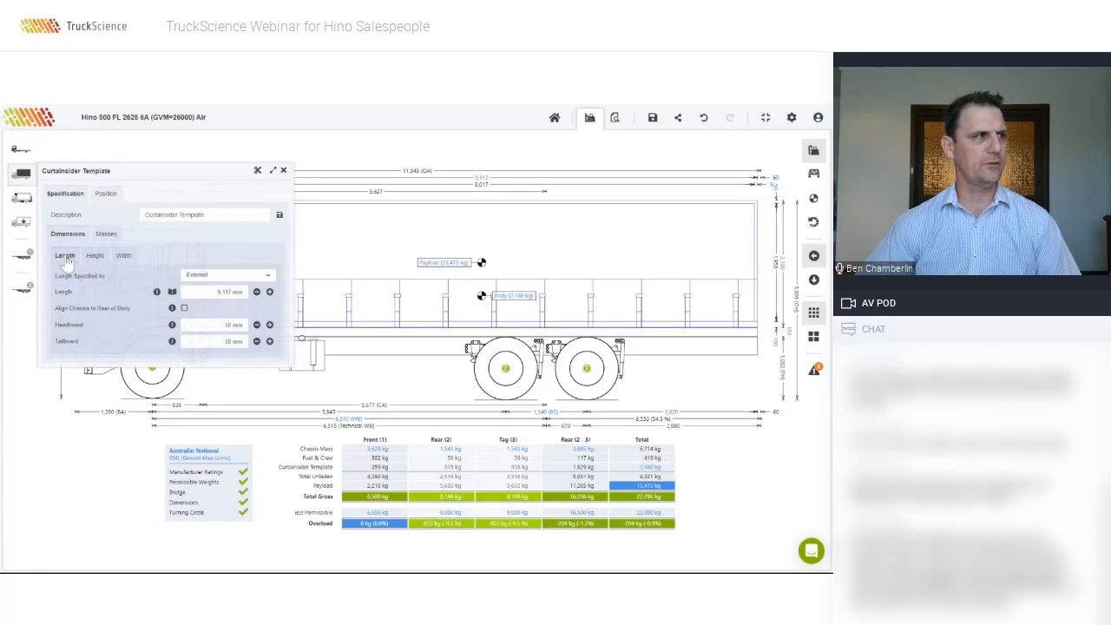
{"action": "left_click", "coordinate": [283, 170]}
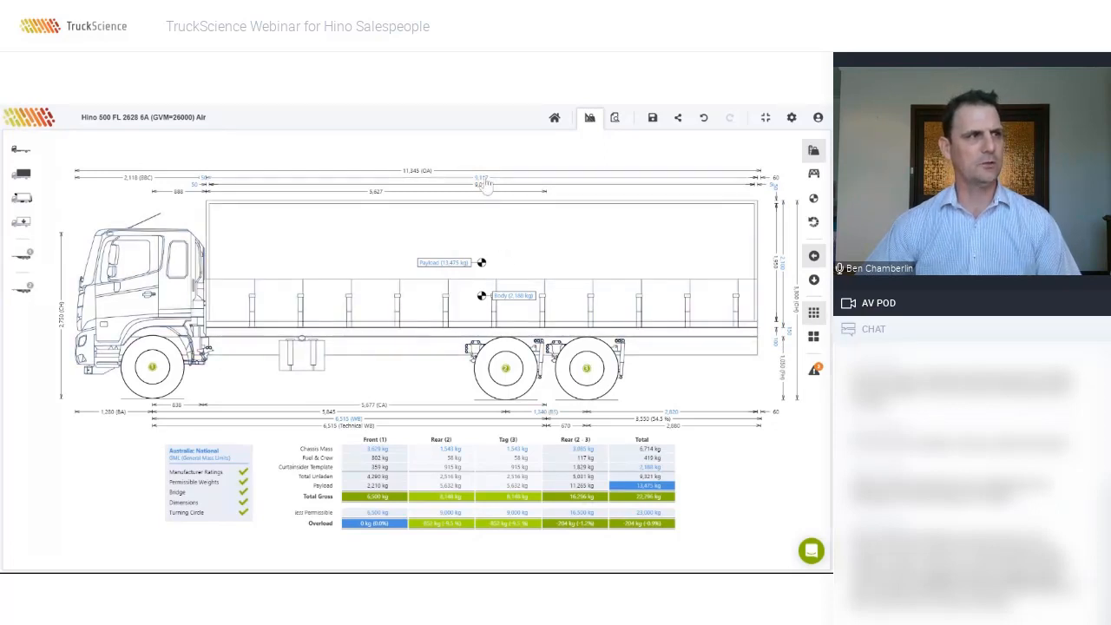
Step: Review the body length suggestions, then cut the external length from 9,117 mm to 9,000 mm
{"action": "left_click", "coordinate": [485, 184]}
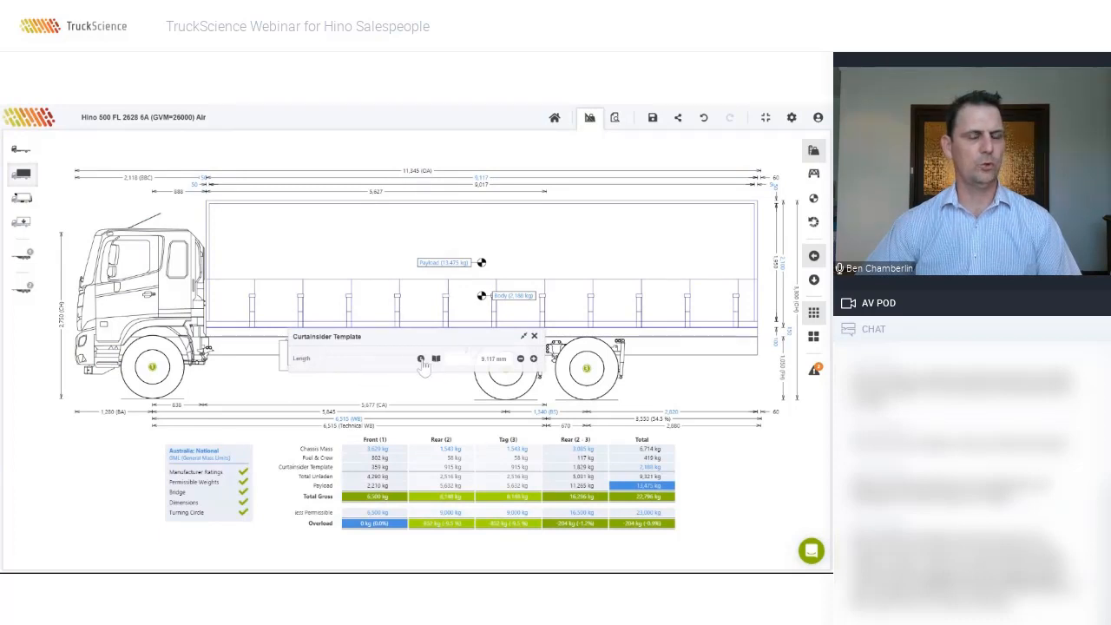
{"action": "left_click", "coordinate": [421, 359]}
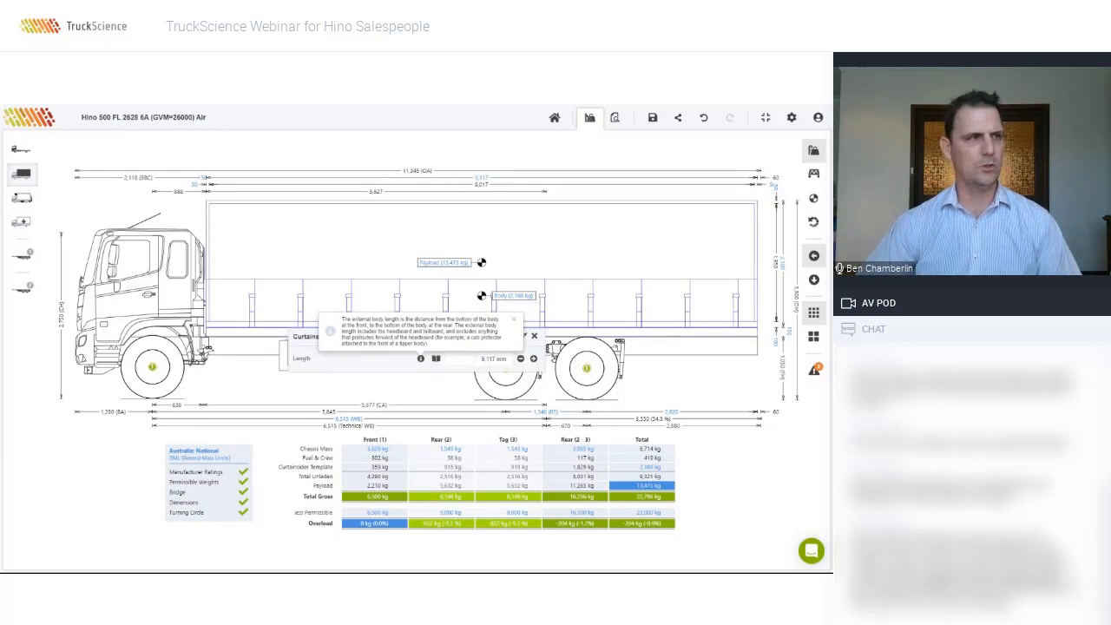
{"action": "left_click", "coordinate": [435, 361]}
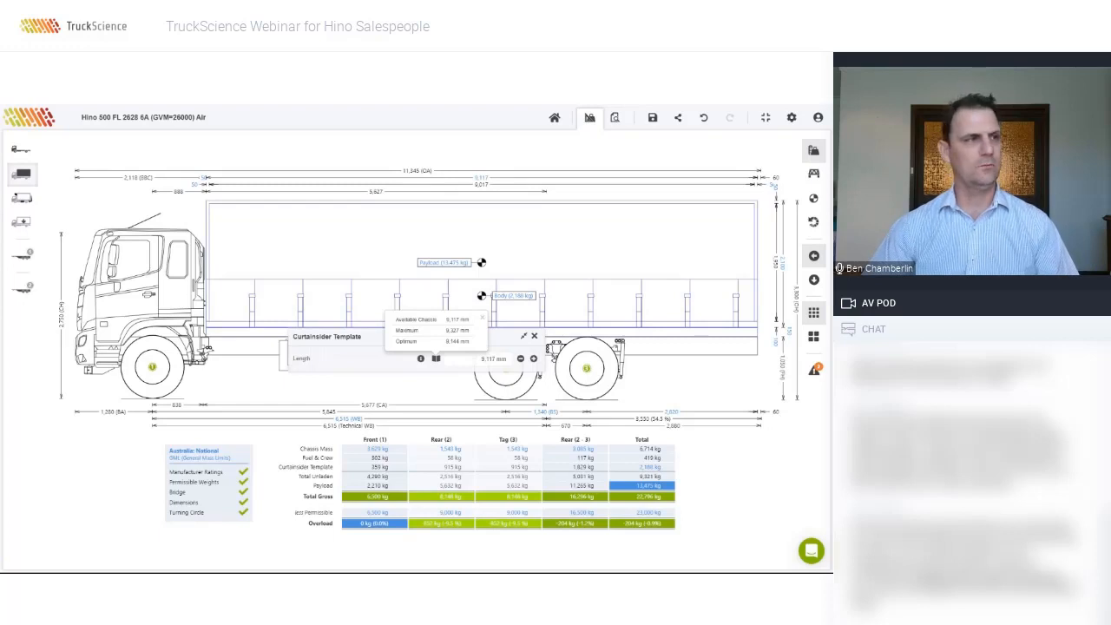
{"action": "left_click", "coordinate": [493, 358]}
{"action": "type", "text": "9000"}
{"action": "key", "text": "Return"}
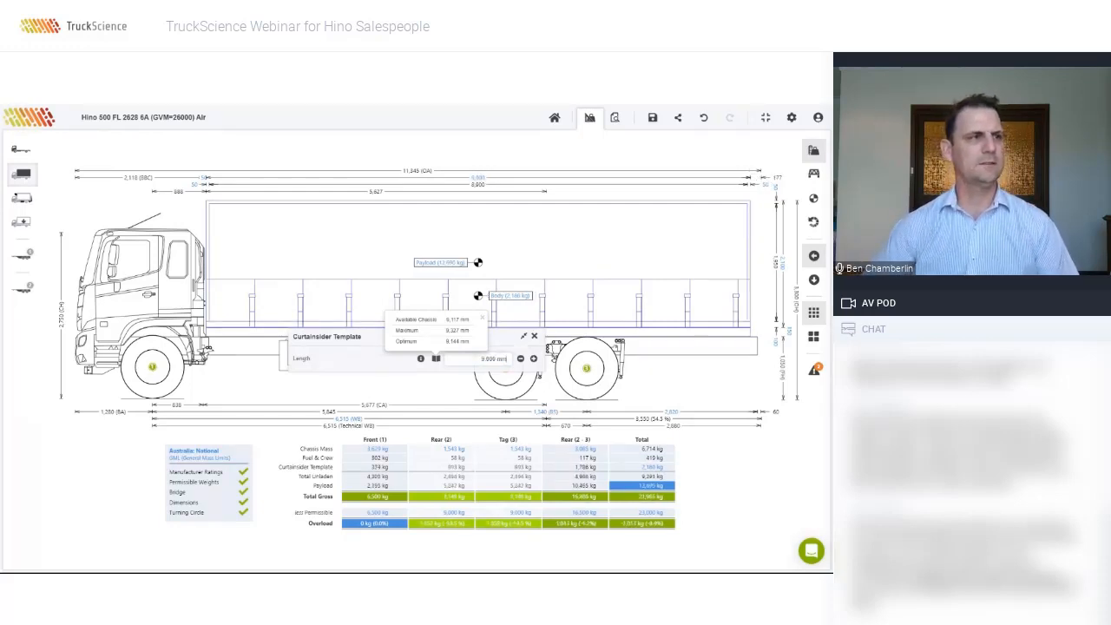
Step: Align the chassis to the body's rear and read the note about 117 mm less rear overhang
{"action": "left_click", "coordinate": [747, 363]}
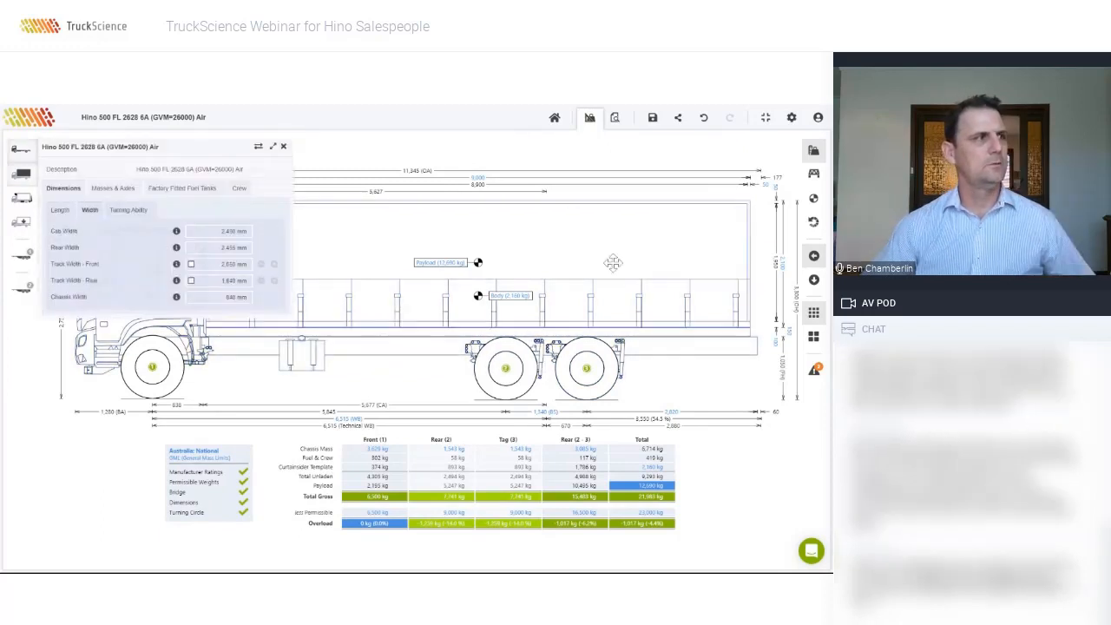
{"action": "left_click", "coordinate": [22, 174]}
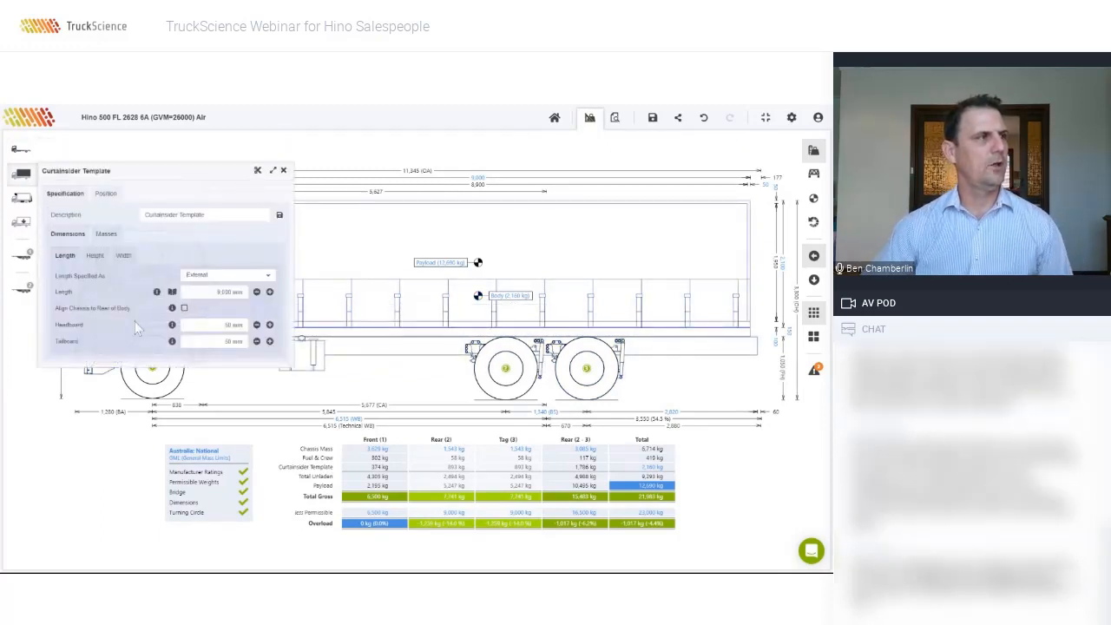
{"action": "left_click", "coordinate": [184, 308]}
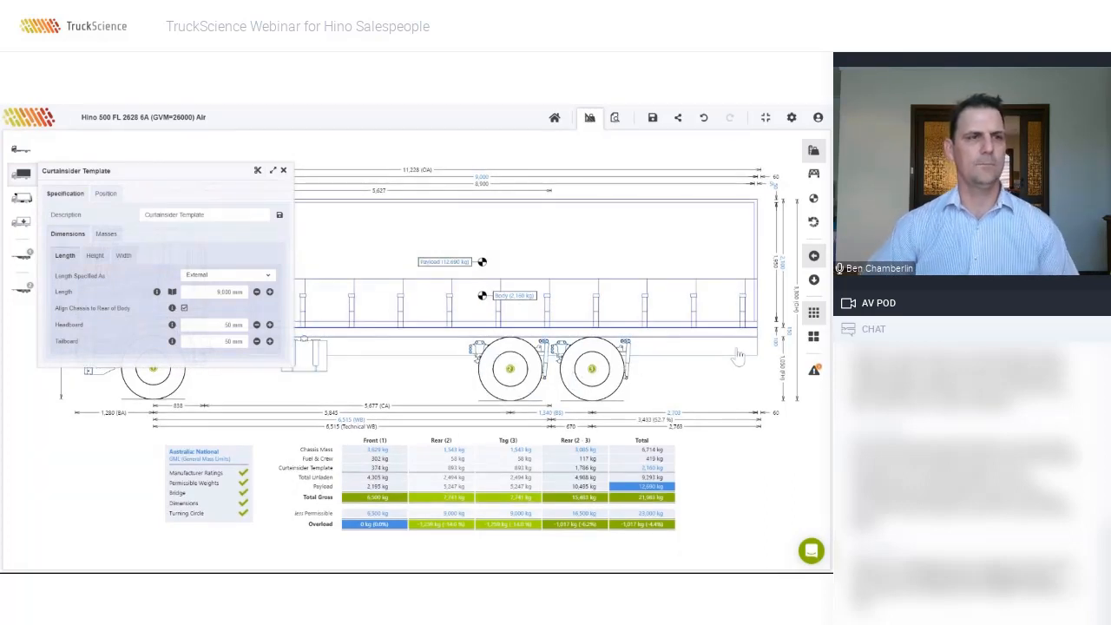
{"action": "left_click", "coordinate": [815, 371]}
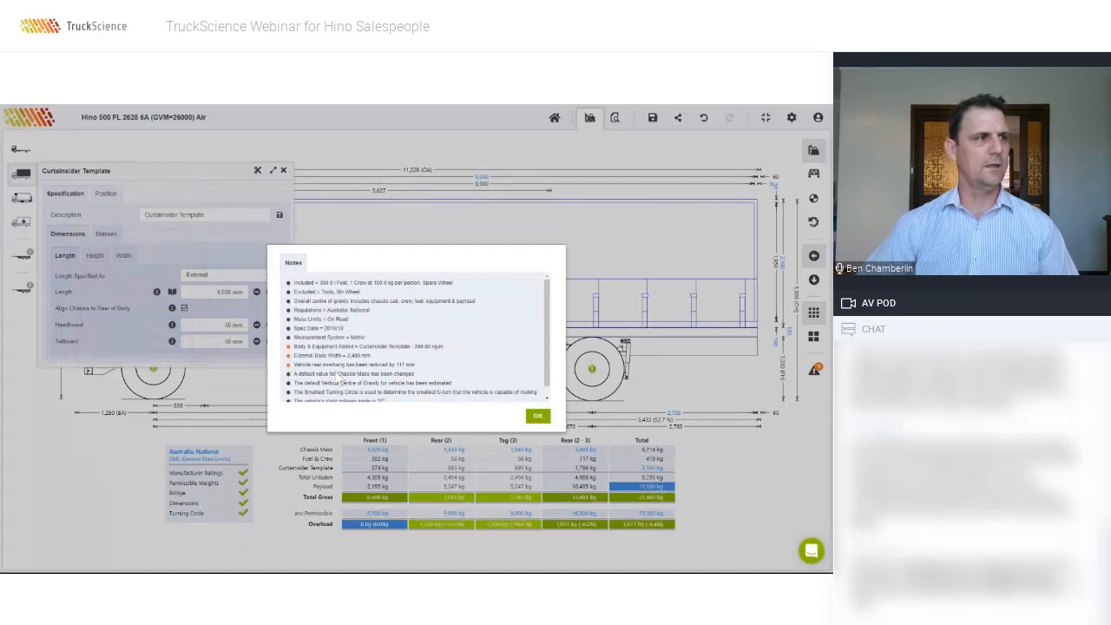
{"action": "scroll", "coordinate": [435, 363], "scroll_direction": "down", "scroll_amount": 1}
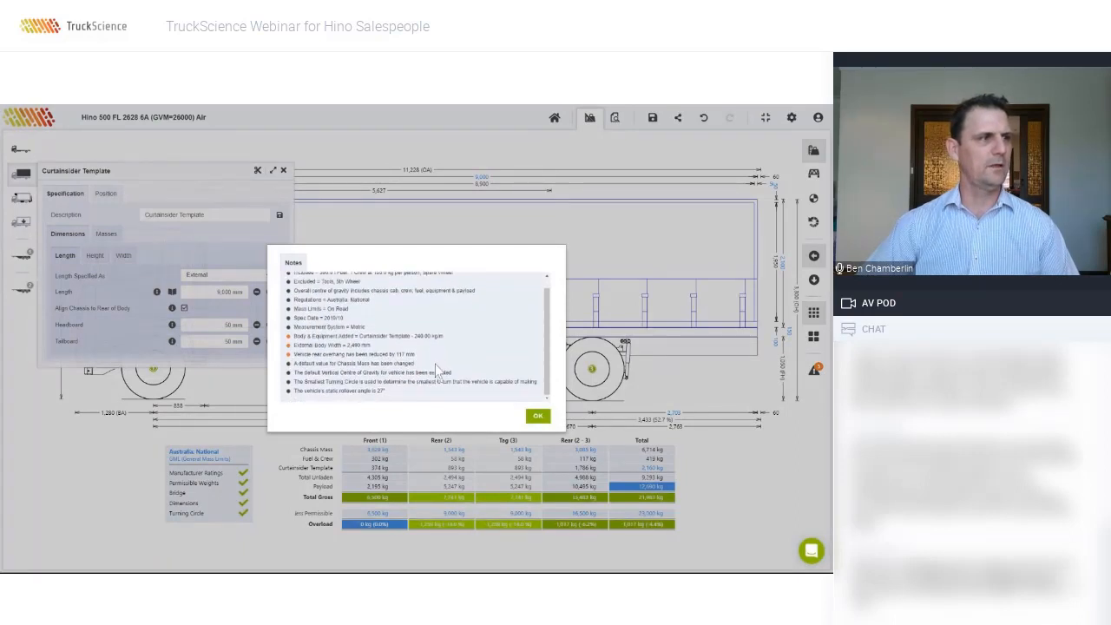
{"action": "left_click", "coordinate": [542, 418]}
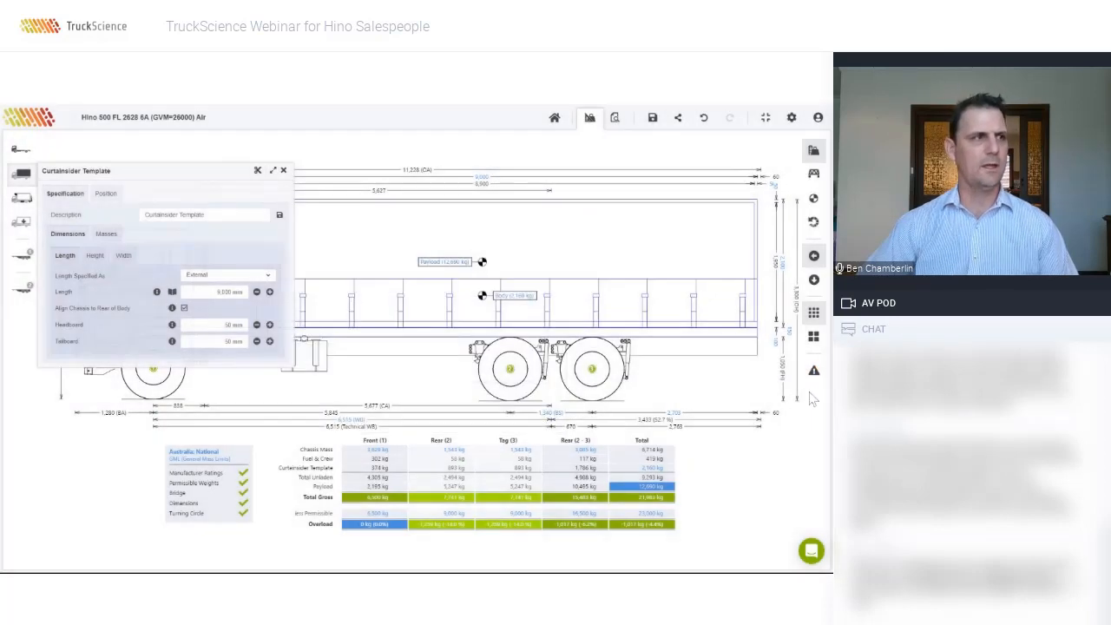
{"action": "left_click", "coordinate": [283, 172]}
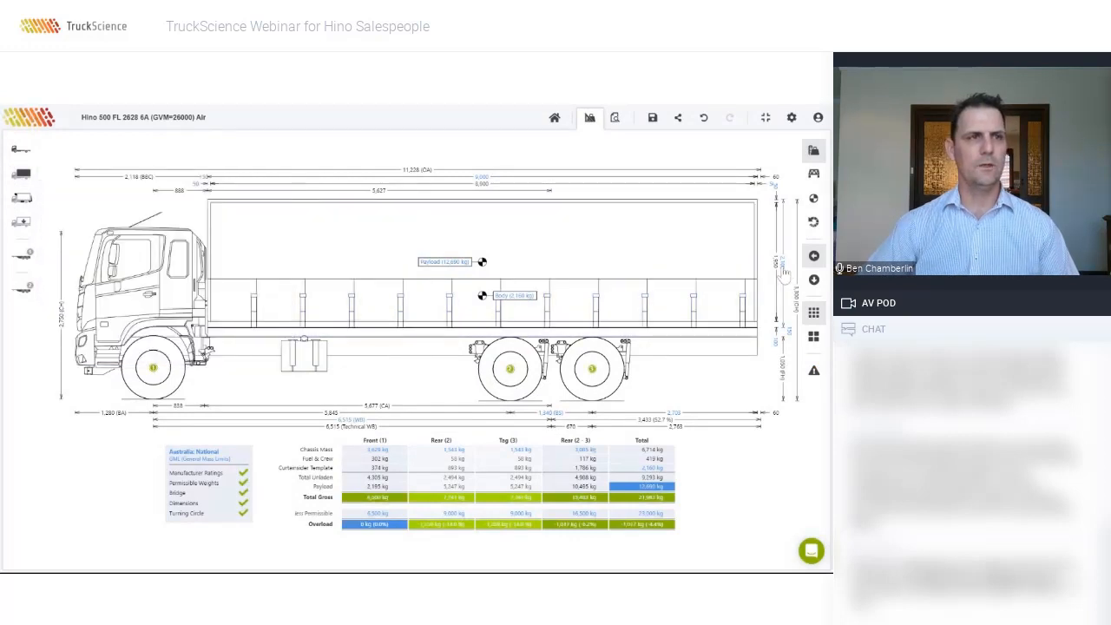
Step: Set the curtainsider body height to 2,700 mm and its subframe height to 100 mm
{"action": "left_click", "coordinate": [22, 174]}
{"action": "left_click", "coordinate": [494, 359]}
{"action": "type", "text": "2,700"}
{"action": "key", "text": "Return"}
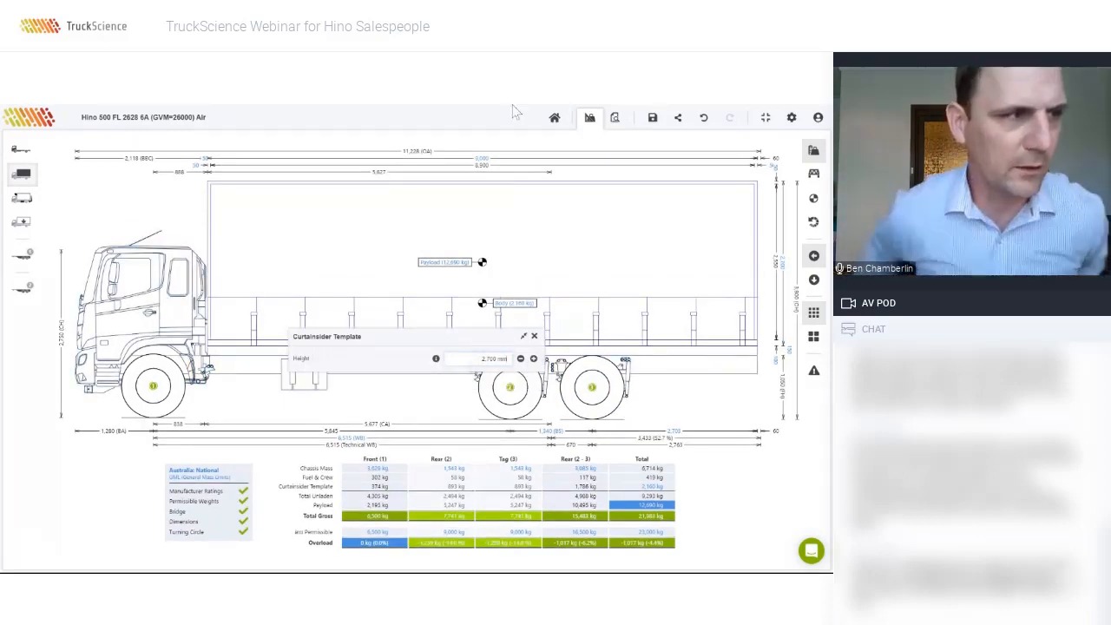
{"action": "left_click", "coordinate": [534, 335]}
{"action": "left_click", "coordinate": [476, 371]}
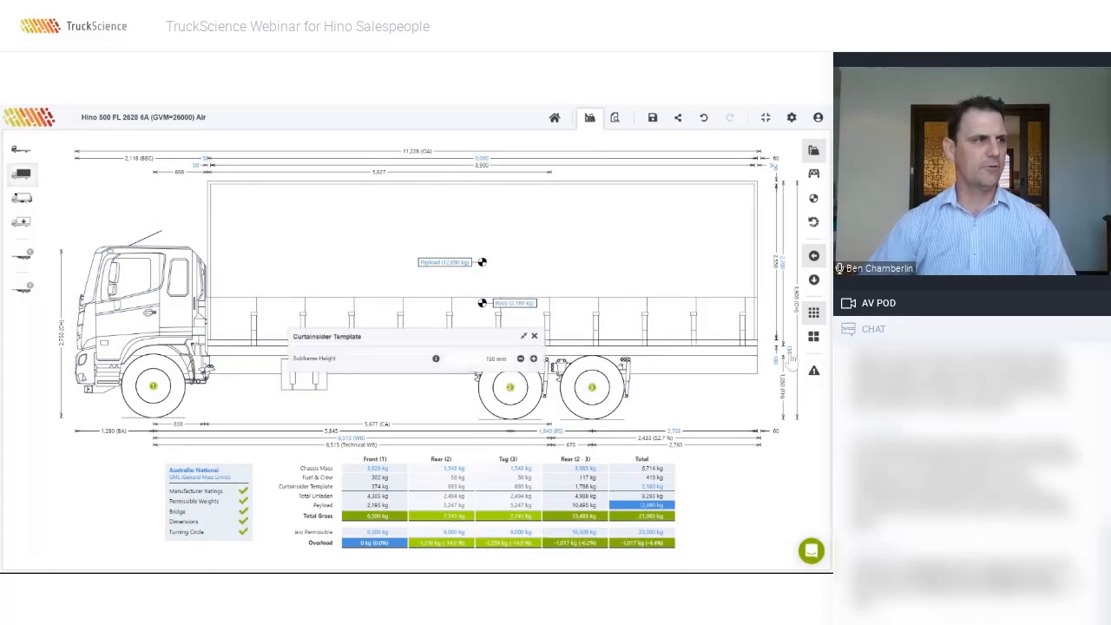
{"action": "type", "text": "100"}
{"action": "key", "text": "Return"}
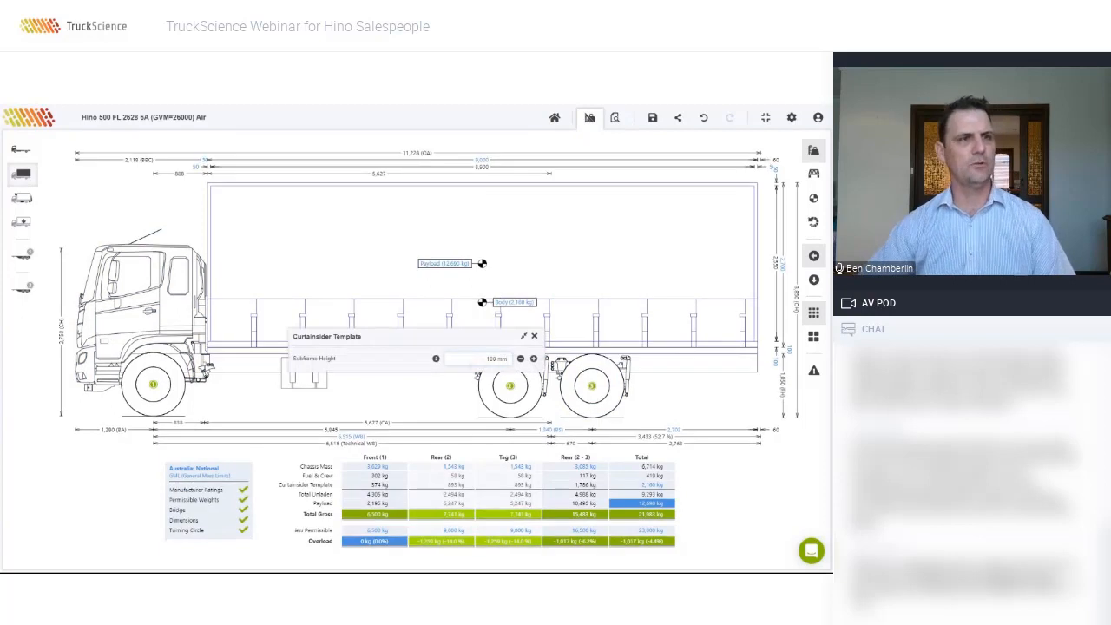
Step: Check the chassis dimensions and plan view, then bring up the Add Tail Lift list
{"action": "left_click", "coordinate": [198, 369]}
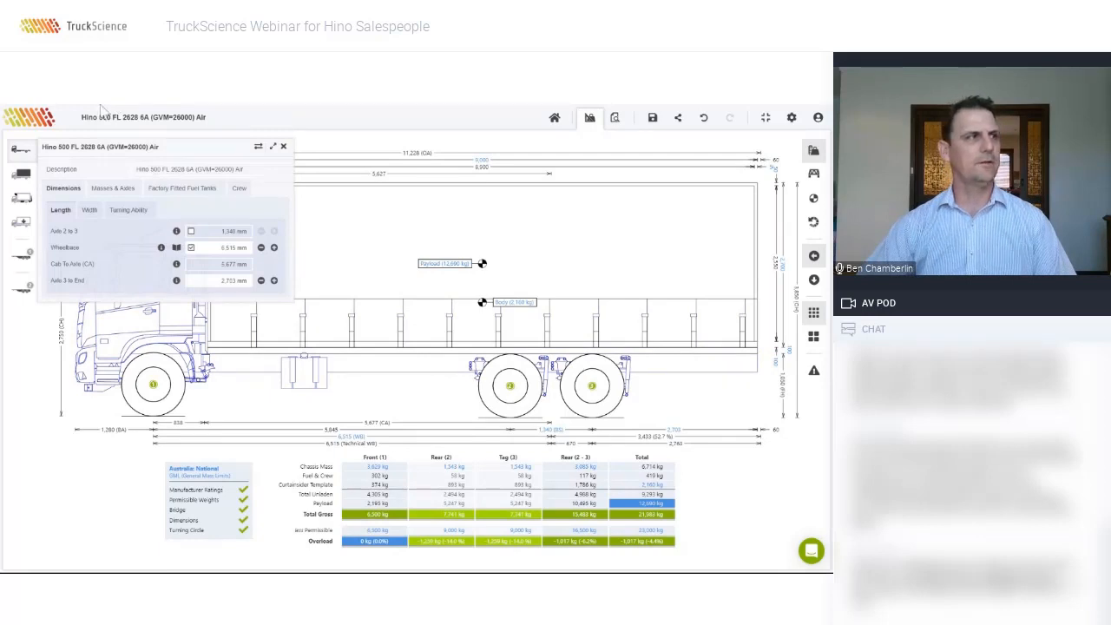
{"action": "left_click", "coordinate": [283, 146]}
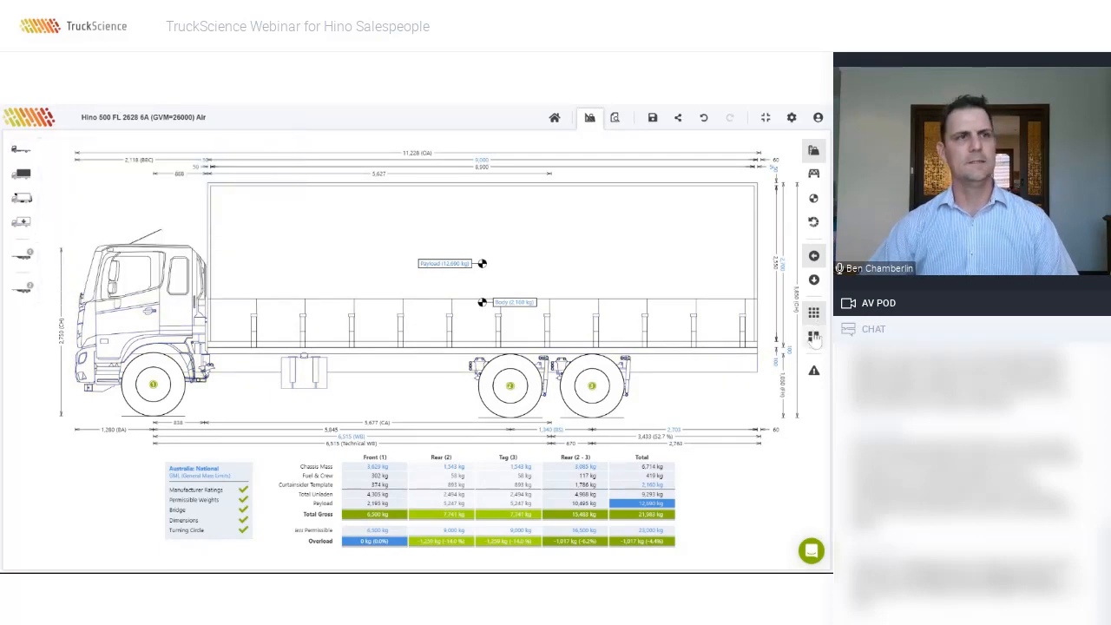
{"action": "left_click", "coordinate": [814, 281]}
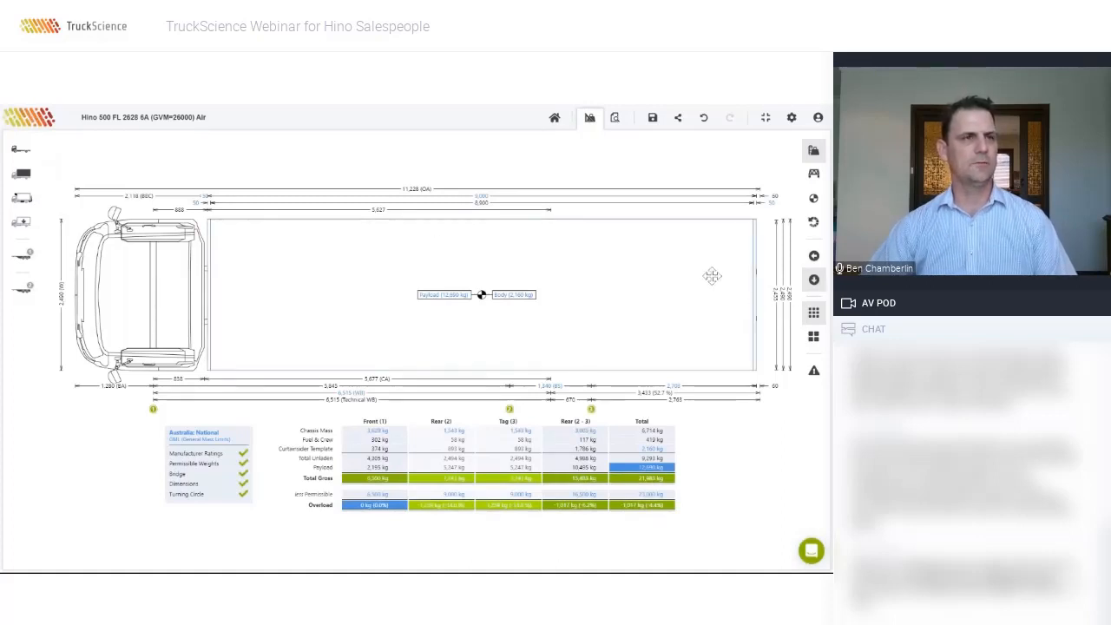
{"action": "left_click", "coordinate": [814, 256]}
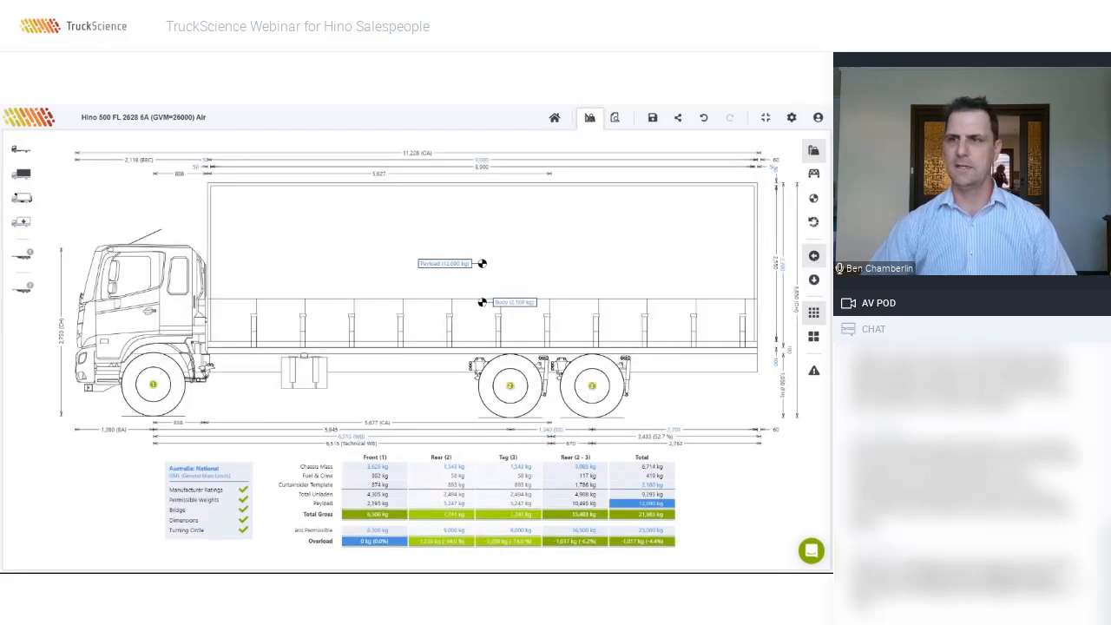
{"action": "left_click", "coordinate": [21, 198]}
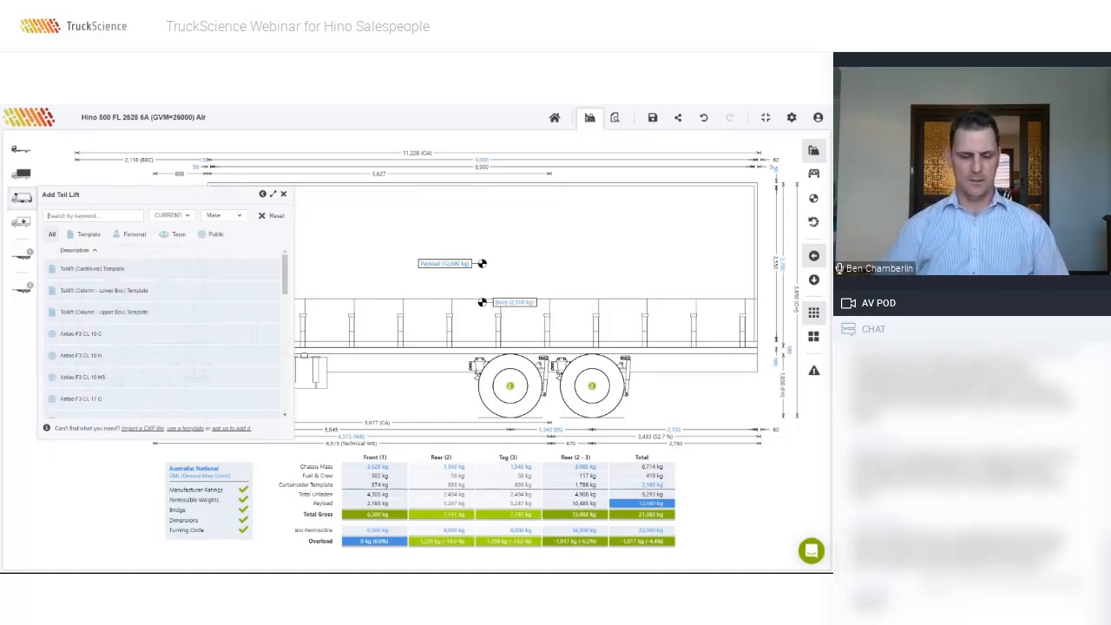
Step: Search for 'anteo' and fit the Anteo F3 CL 22 H tail lift to the truck's rear
{"action": "type", "text": "anteo"}
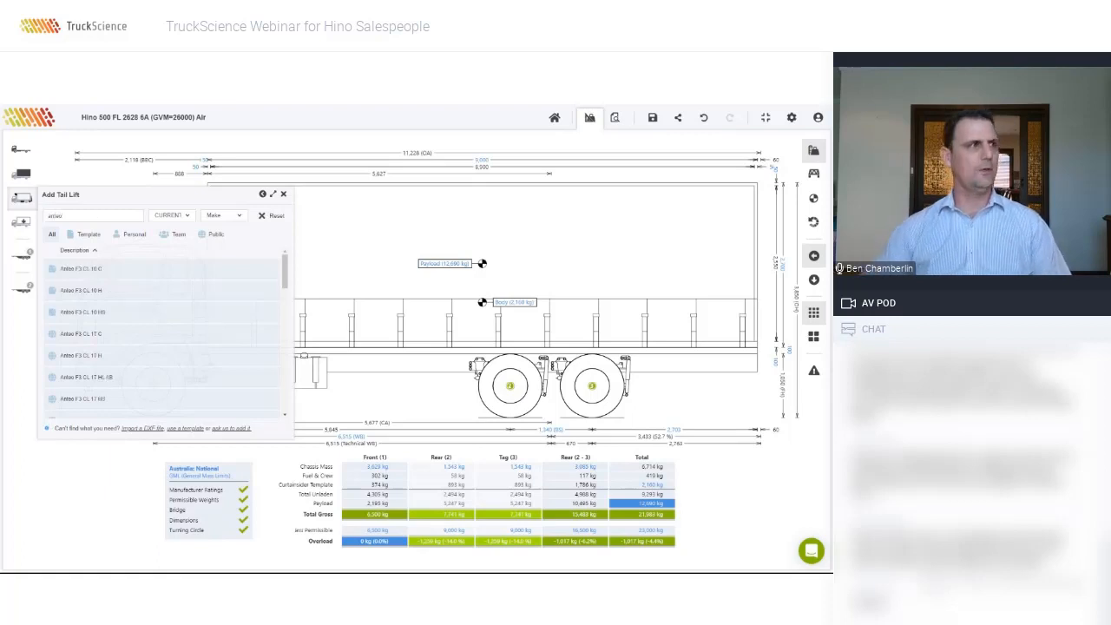
{"action": "scroll", "coordinate": [171, 376], "scroll_direction": "down", "scroll_amount": 3}
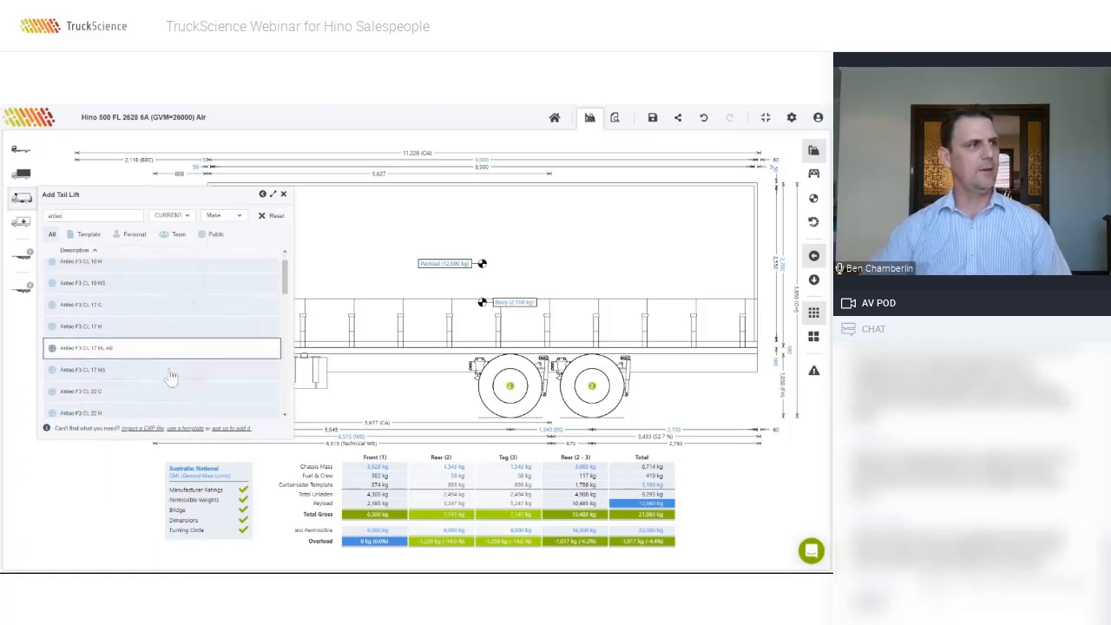
{"action": "scroll", "coordinate": [171, 376], "scroll_direction": "down", "scroll_amount": 5}
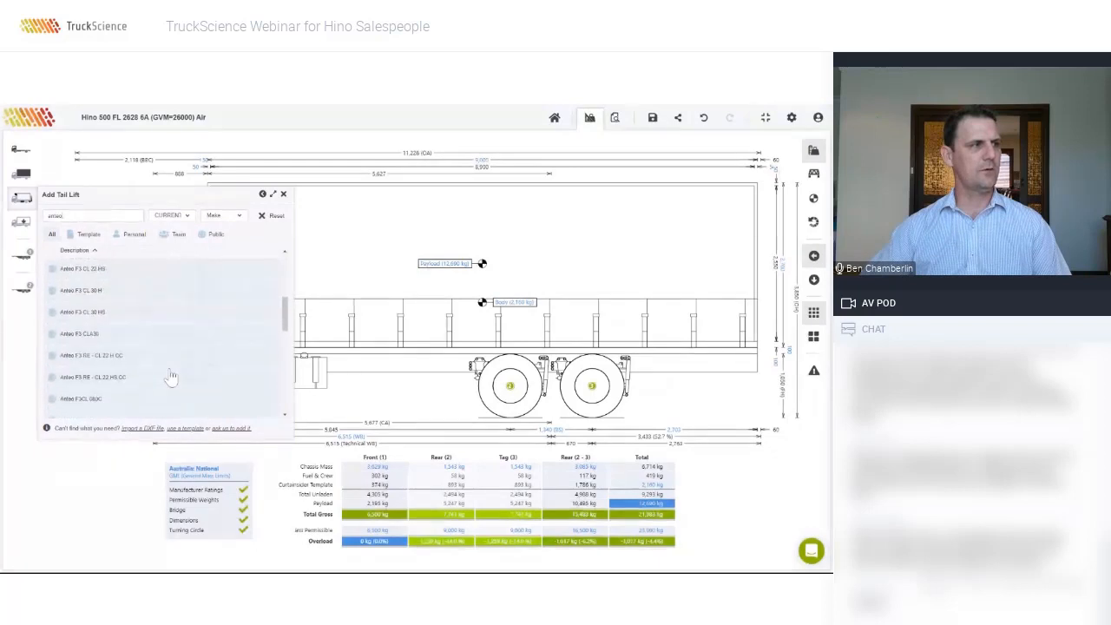
{"action": "scroll", "coordinate": [171, 376], "scroll_direction": "down", "scroll_amount": 4}
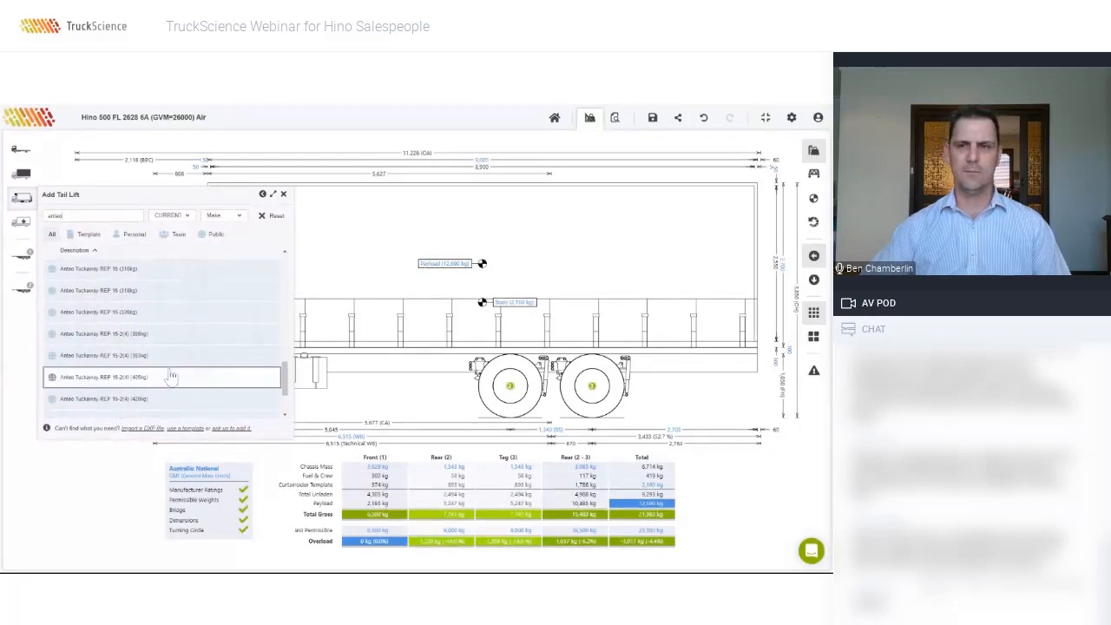
{"action": "scroll", "coordinate": [188, 375], "scroll_direction": "up", "scroll_amount": 9}
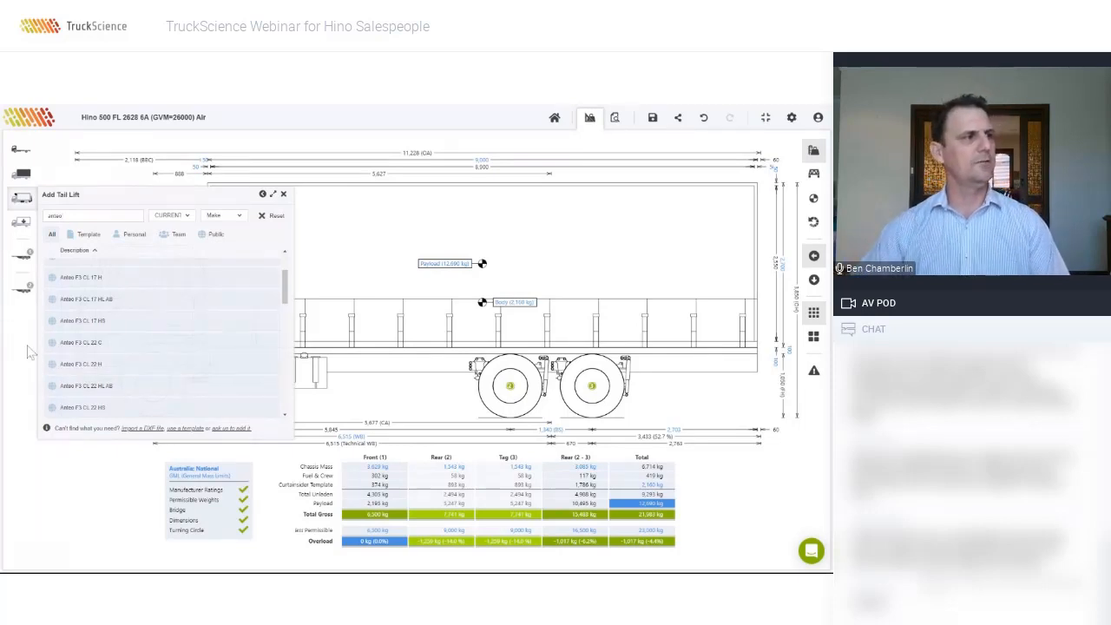
{"action": "left_click", "coordinate": [135, 365]}
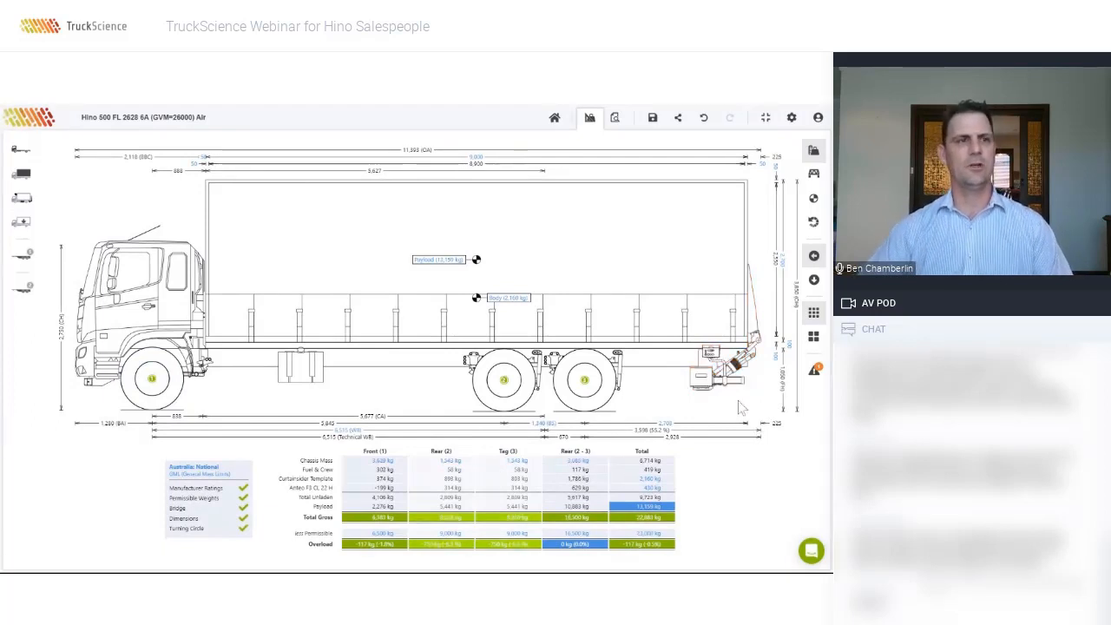
{"action": "left_click", "coordinate": [813, 376]}
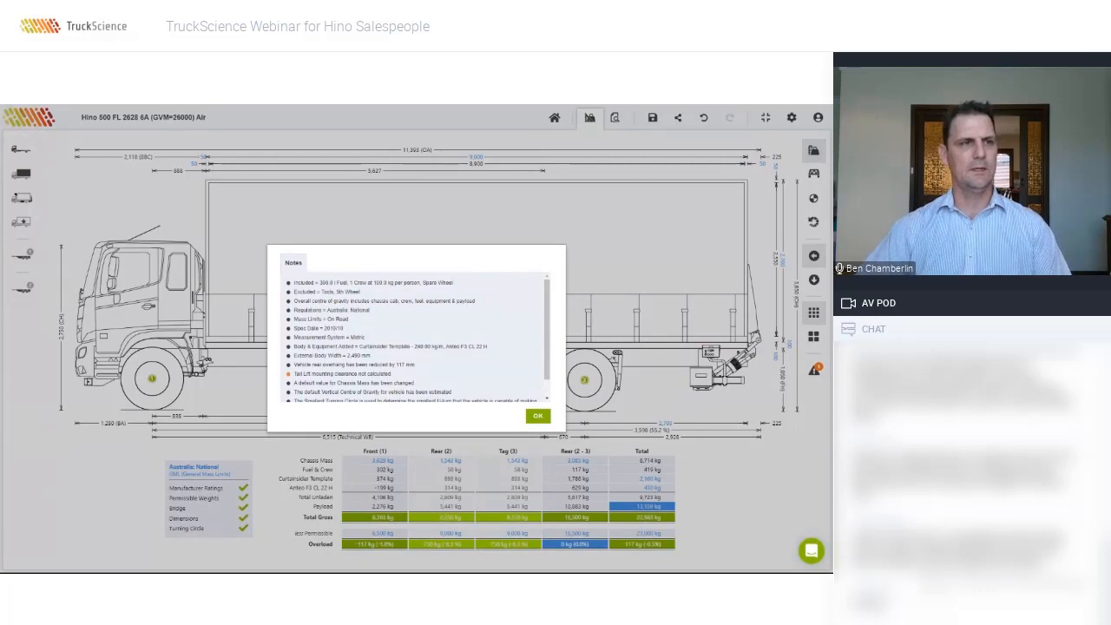
{"action": "left_click", "coordinate": [537, 418]}
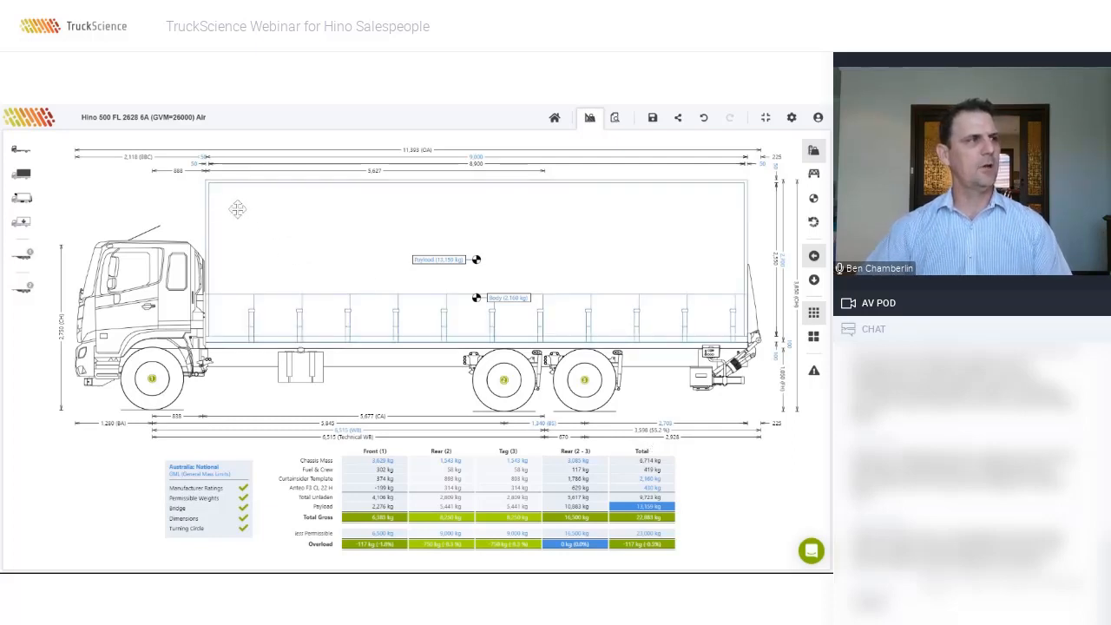
Step: Change the curtainsider's From Back of Cab gap from 50 mm to 150 mm
{"action": "left_click", "coordinate": [207, 162]}
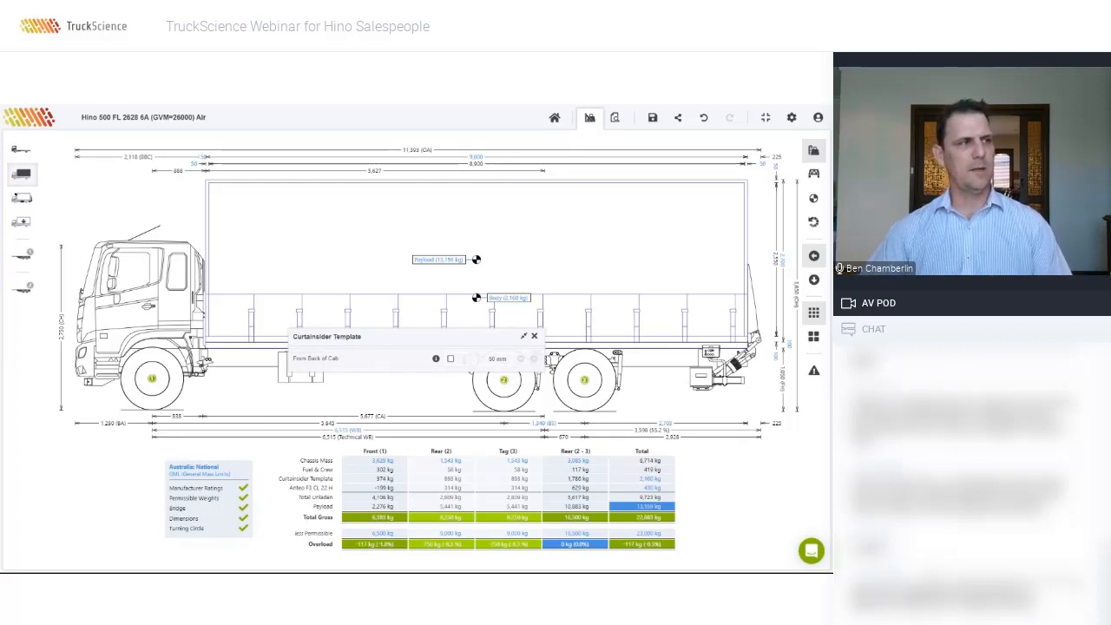
{"action": "left_click", "coordinate": [495, 359]}
{"action": "type", "text": "15"}
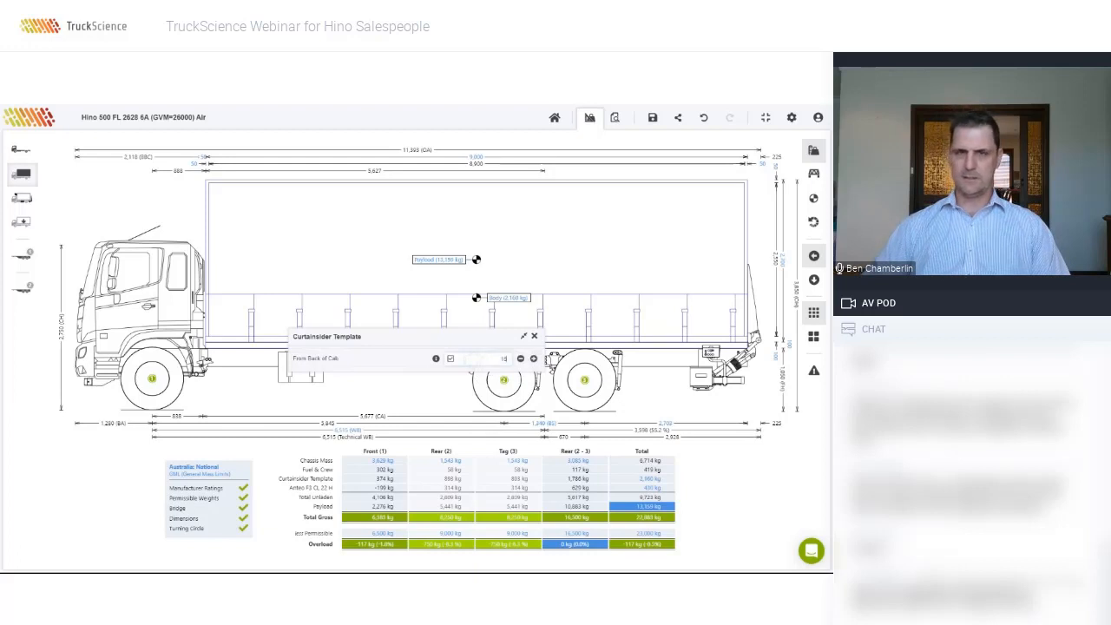
{"action": "type", "text": "0"}
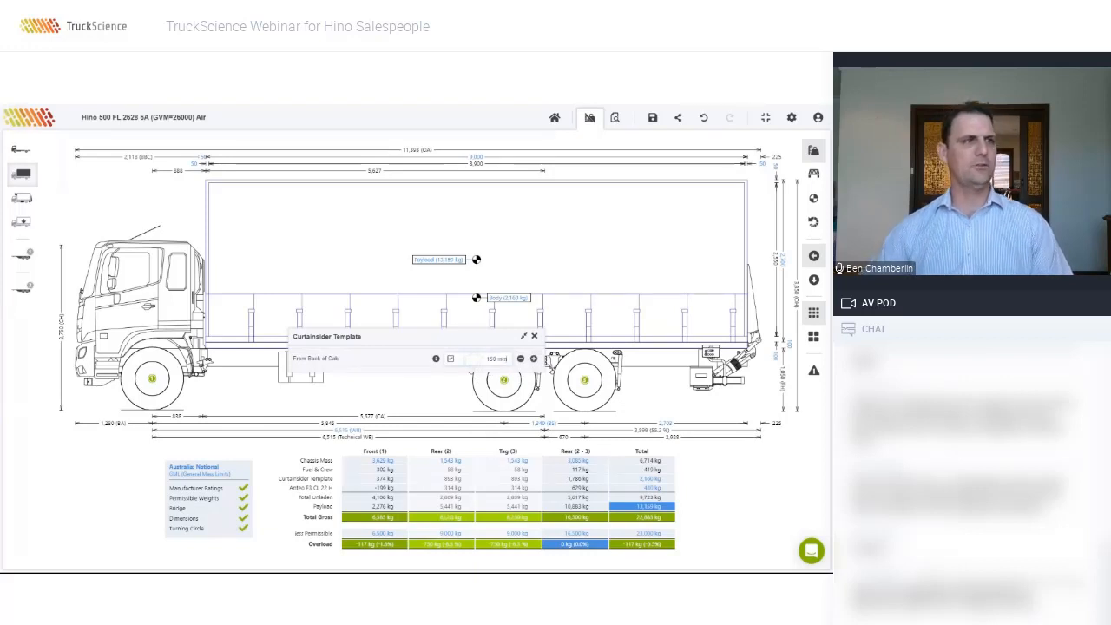
{"action": "key", "text": "Return"}
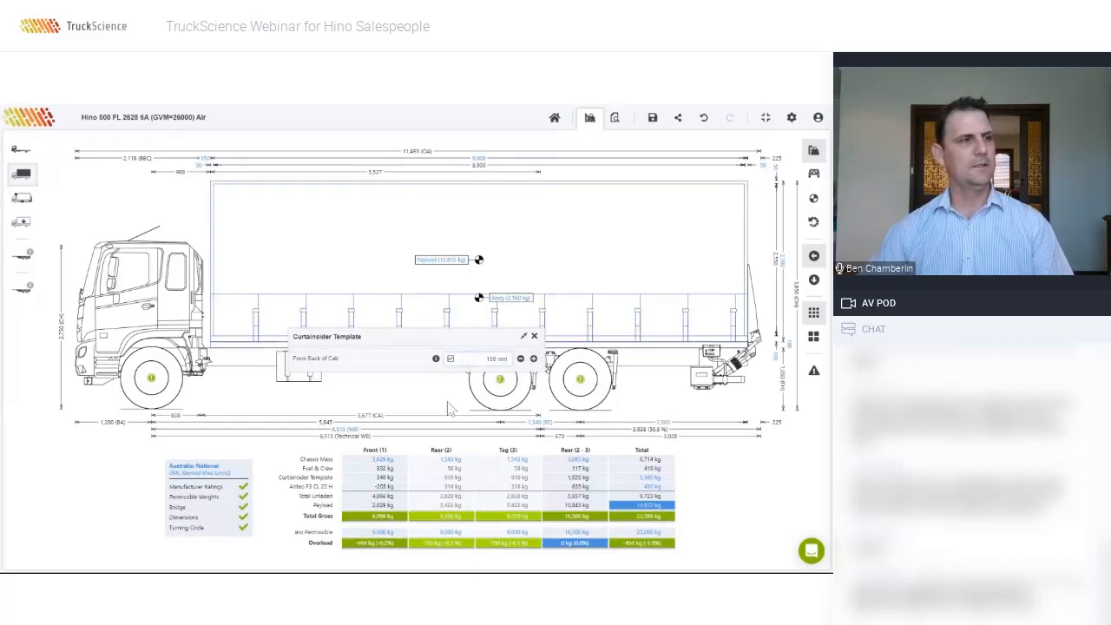
{"action": "left_click", "coordinate": [415, 403]}
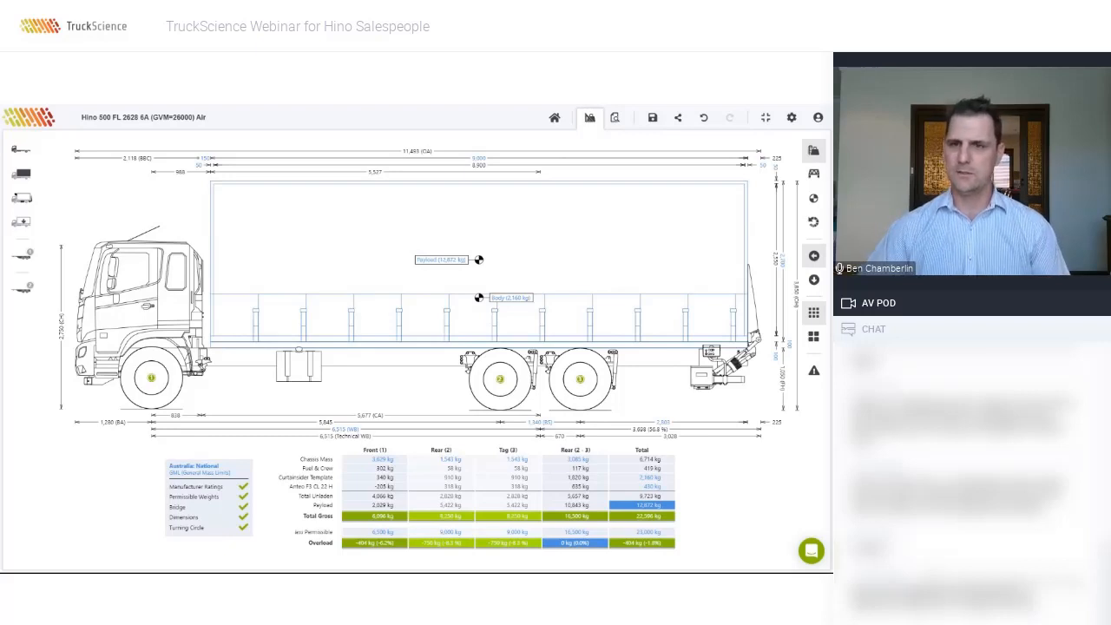
Step: Select the payload in the drawing and open its Add Payload settings
{"action": "left_click", "coordinate": [445, 260]}
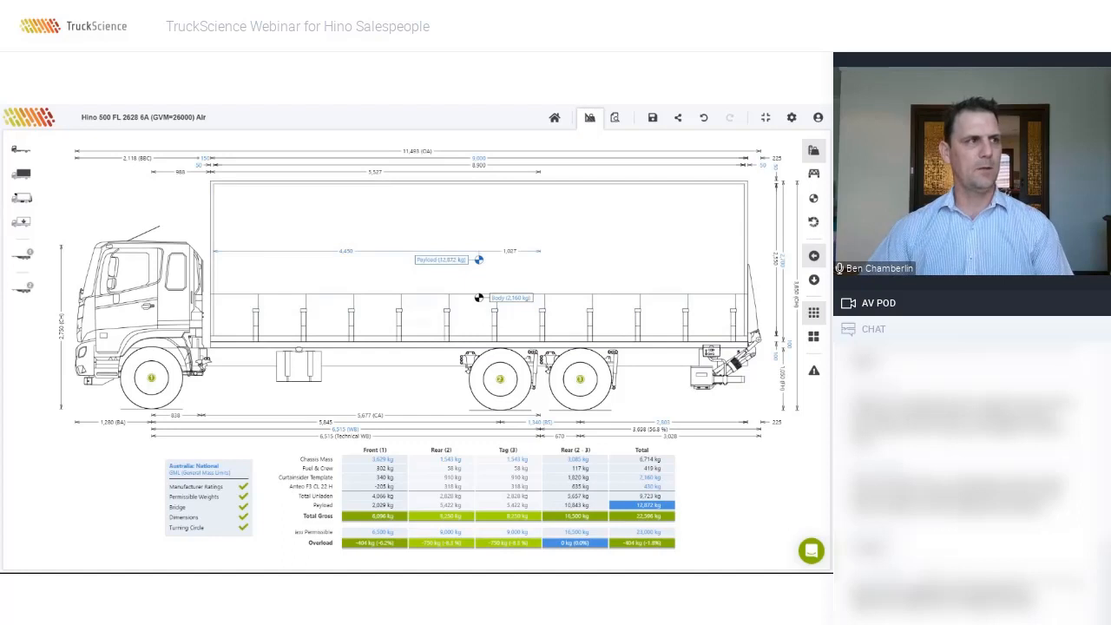
{"action": "left_click", "coordinate": [478, 284]}
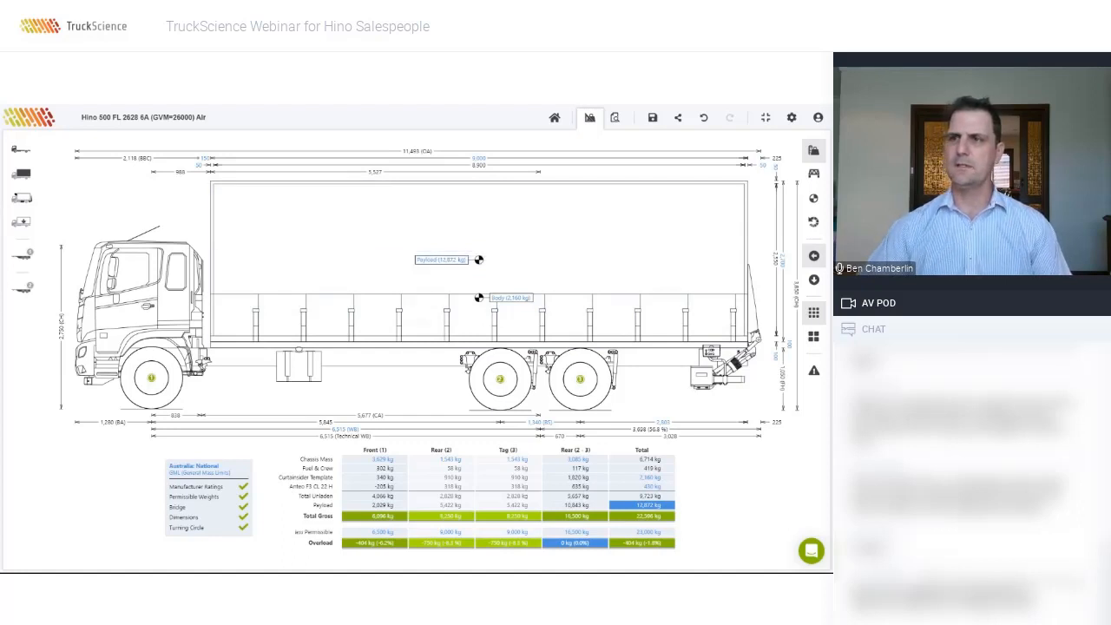
{"action": "left_click", "coordinate": [434, 265]}
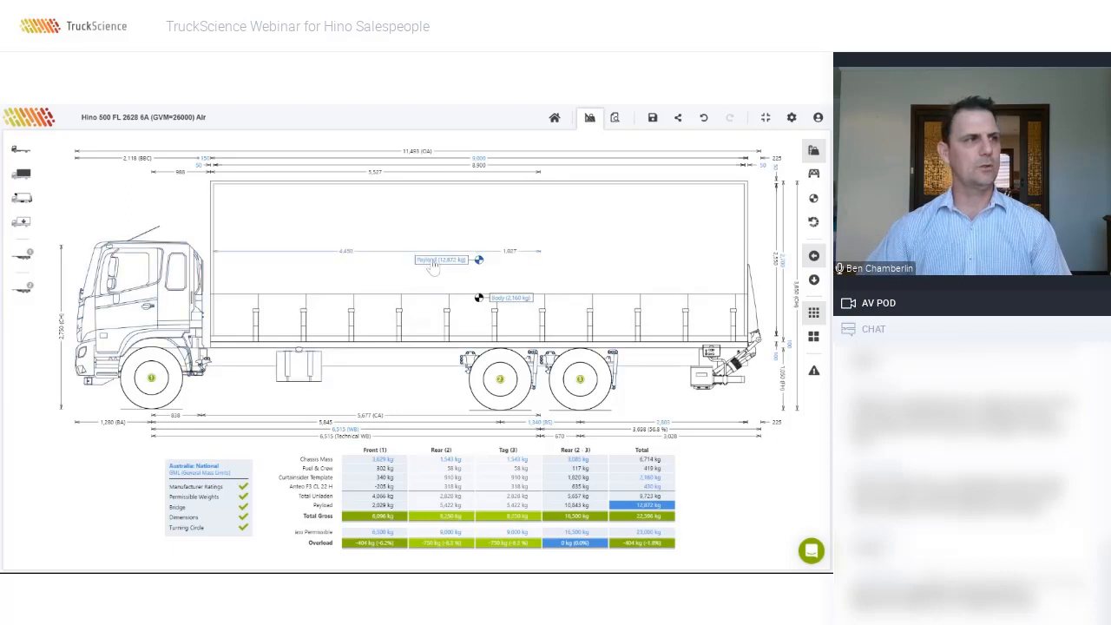
{"action": "double_click", "coordinate": [434, 265]}
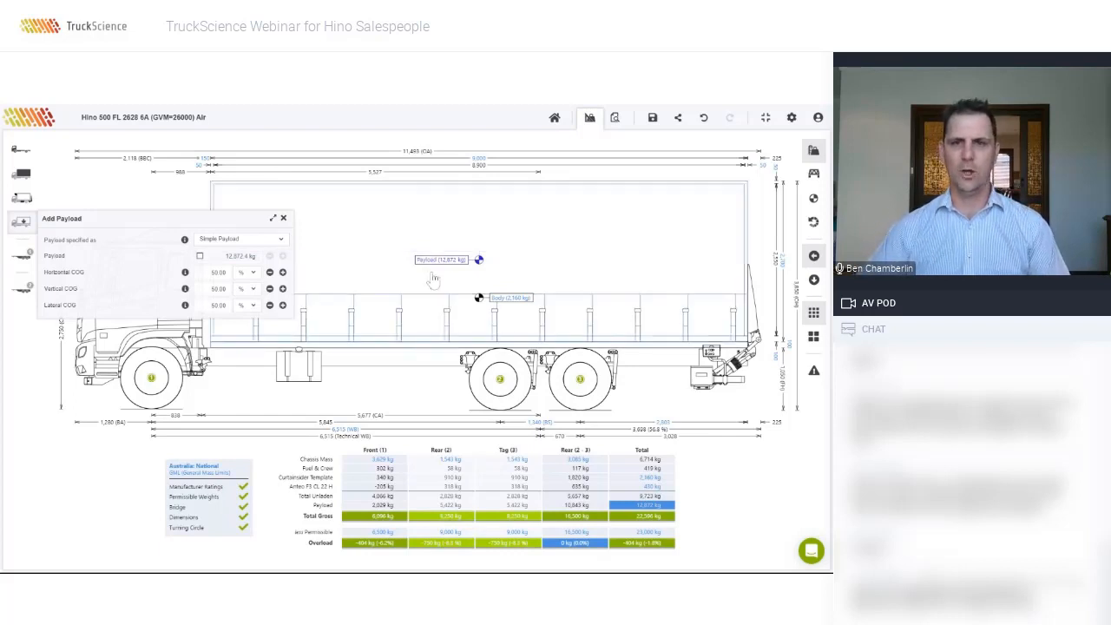
{"action": "left_click", "coordinate": [394, 217]}
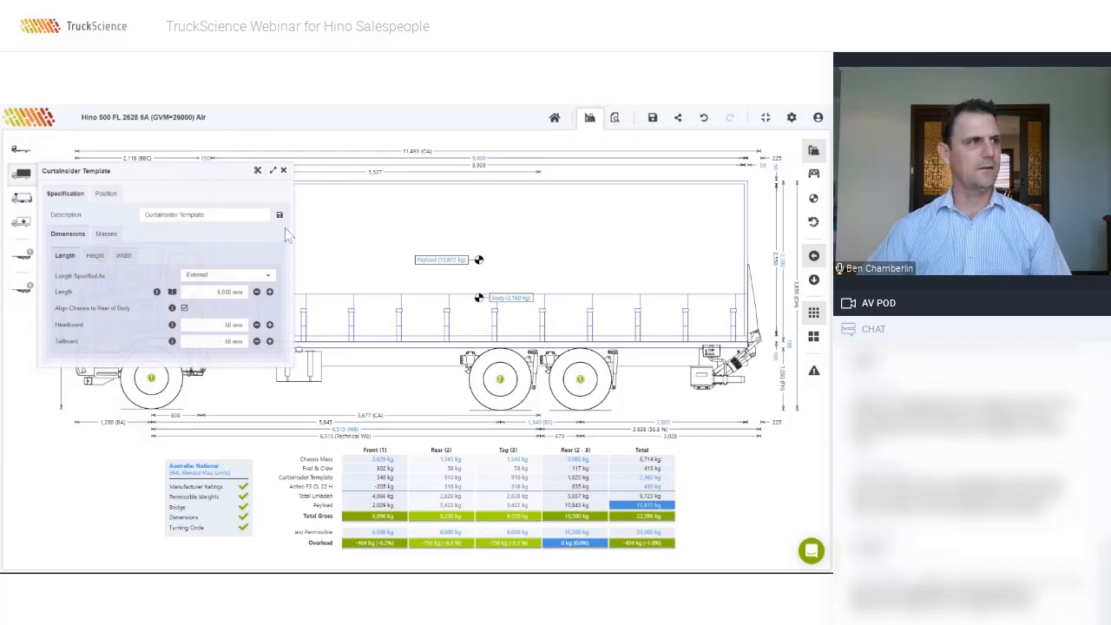
{"action": "left_click", "coordinate": [283, 171]}
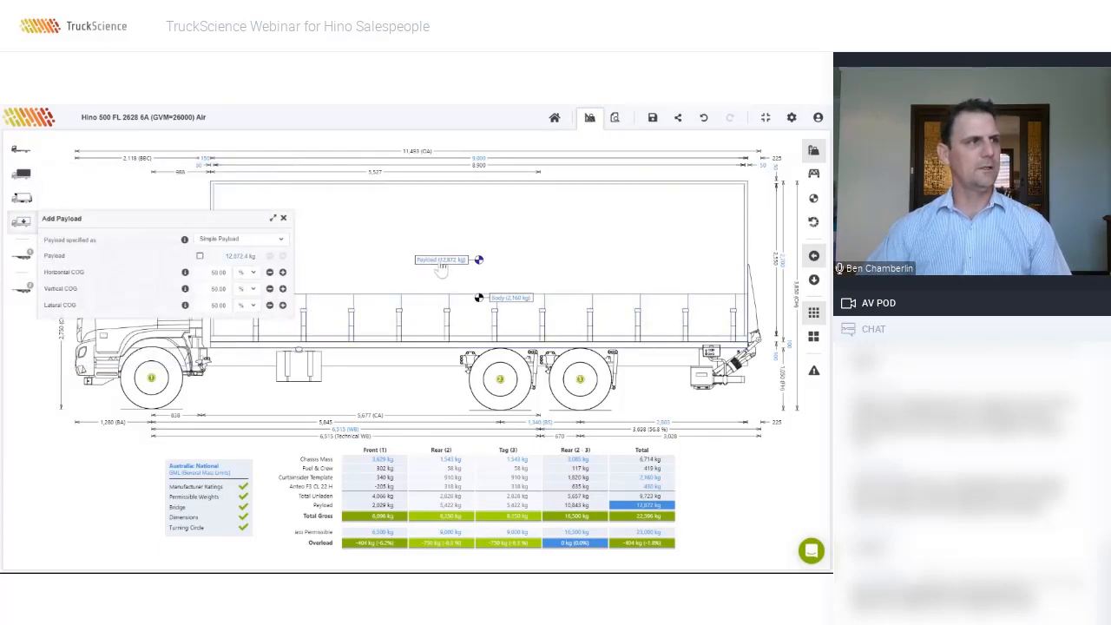
Step: Try raising the payload weight, then restore the calculated 12,872.4 kg maximum payload
{"action": "left_click", "coordinate": [200, 255]}
{"action": "left_click", "coordinate": [283, 256]}
{"action": "left_click", "coordinate": [283, 256]}
{"action": "left_click", "coordinate": [283, 256]}
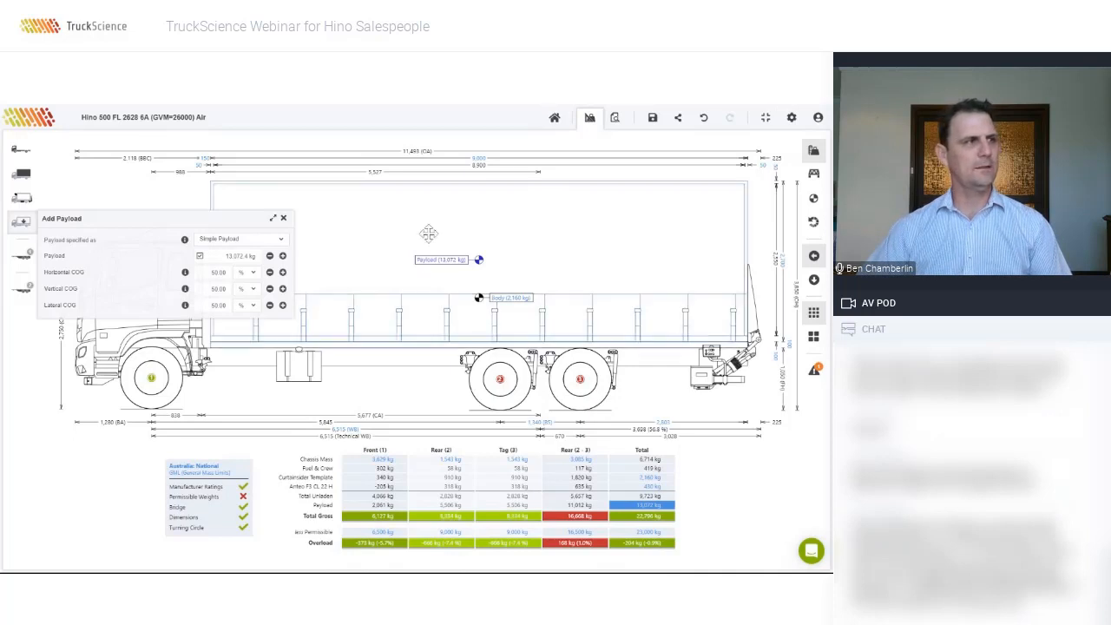
{"action": "left_click", "coordinate": [200, 257]}
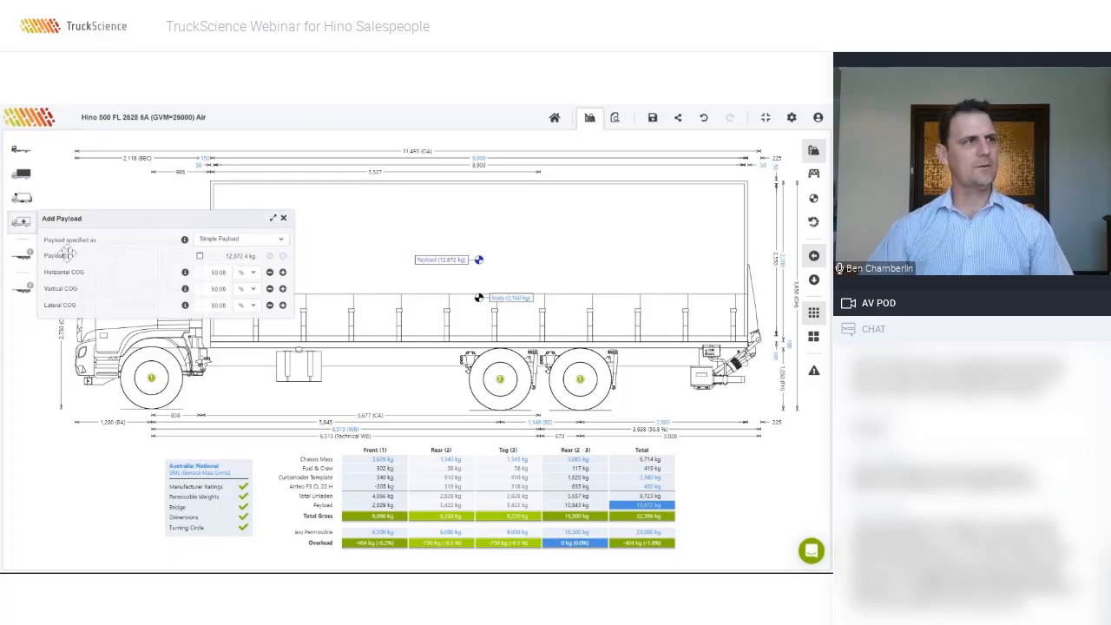
Step: Switch to Detailed Payload and add the Sample Pallets - 14 (1200mm x 1200mm each) item
{"action": "left_click", "coordinate": [283, 240]}
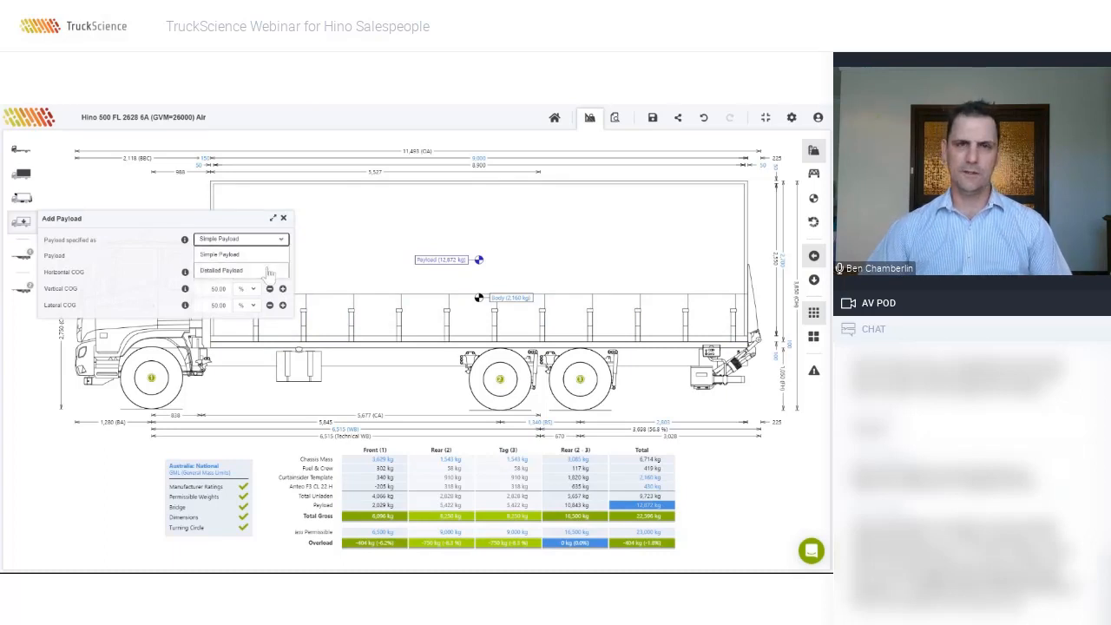
{"action": "left_click", "coordinate": [265, 271]}
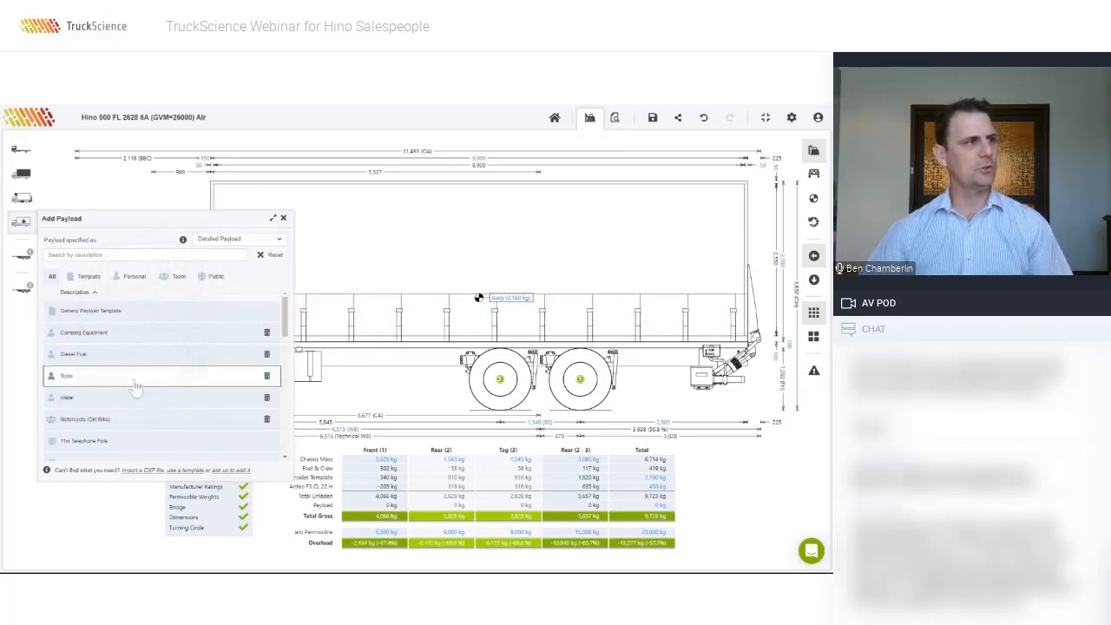
{"action": "scroll", "coordinate": [149, 406], "scroll_direction": "down", "scroll_amount": 3}
{"action": "scroll", "coordinate": [150, 407], "scroll_direction": "down", "scroll_amount": 5}
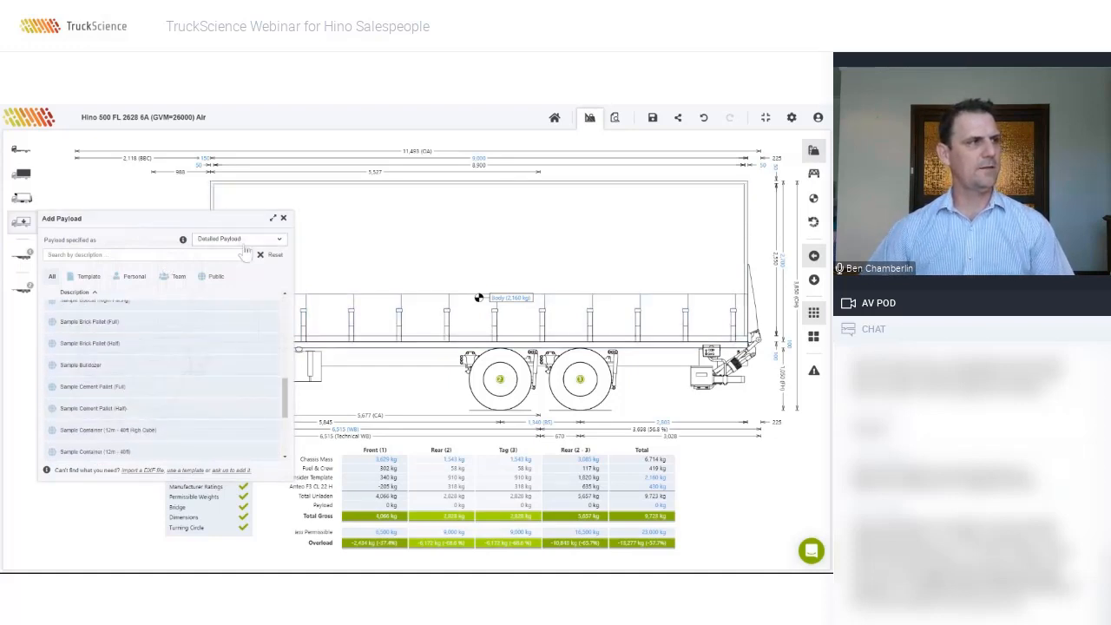
{"action": "scroll", "coordinate": [141, 345], "scroll_direction": "down", "scroll_amount": 4}
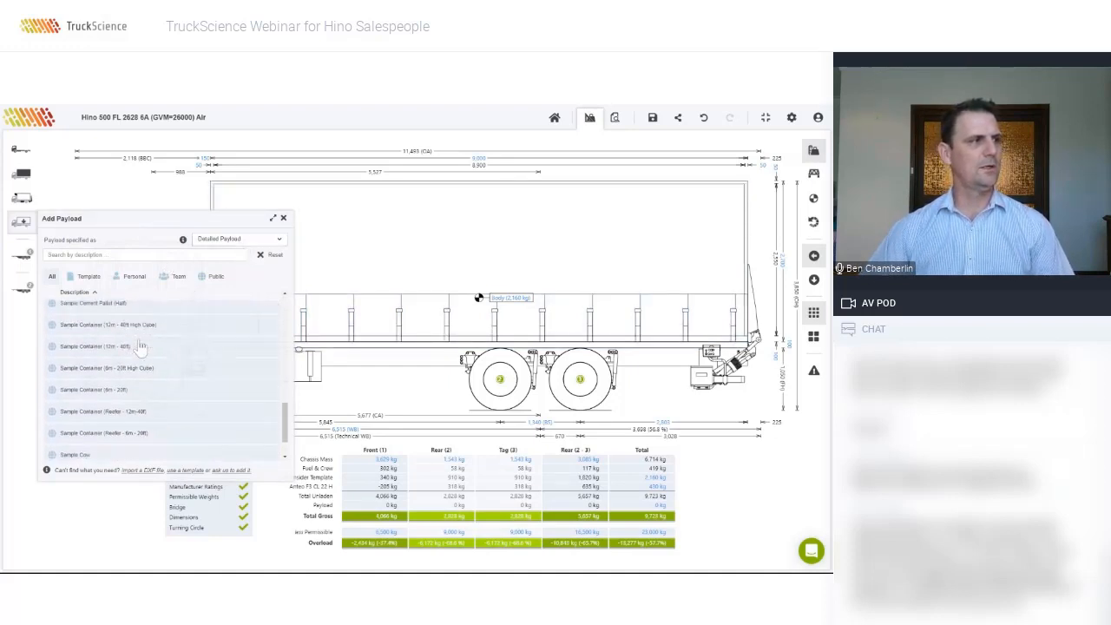
{"action": "scroll", "coordinate": [142, 345], "scroll_direction": "down", "scroll_amount": 6}
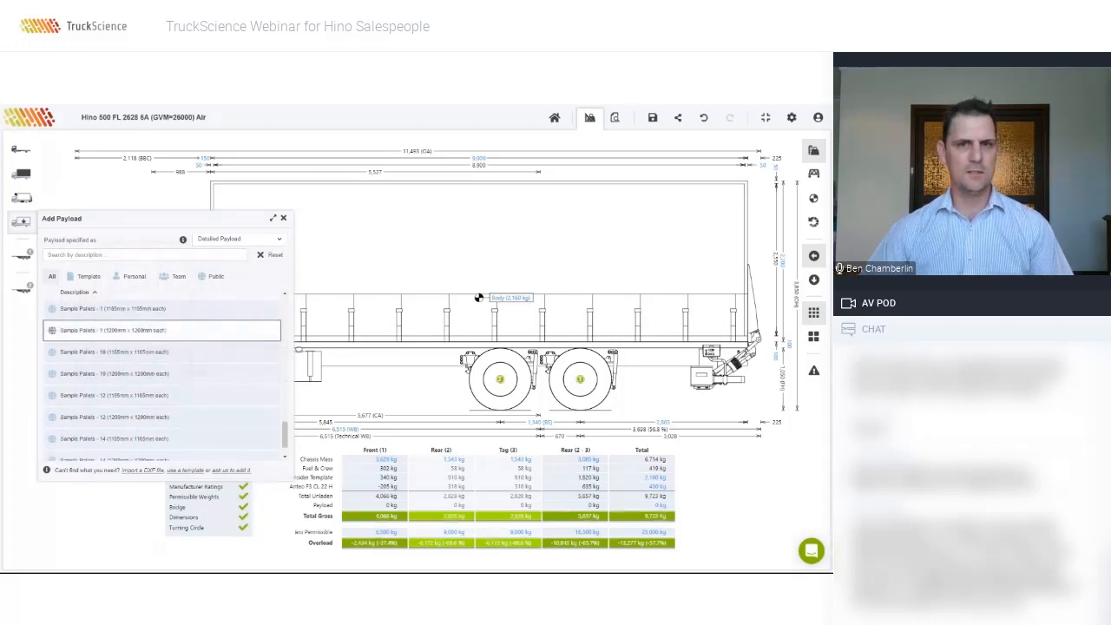
{"action": "scroll", "coordinate": [139, 344], "scroll_direction": "down", "scroll_amount": 3}
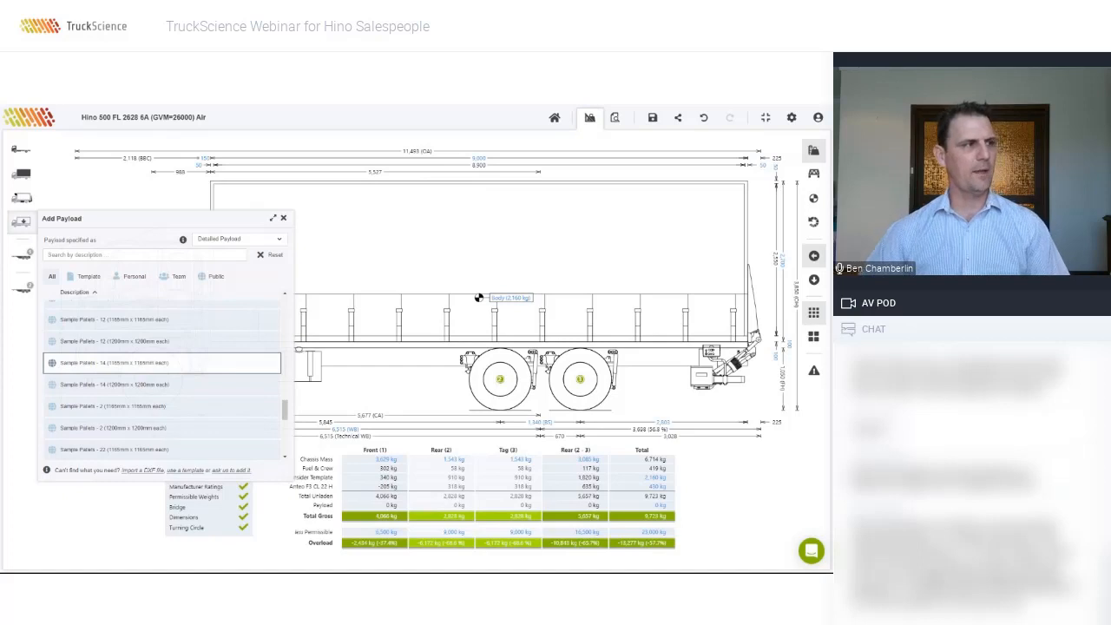
{"action": "left_click", "coordinate": [181, 386]}
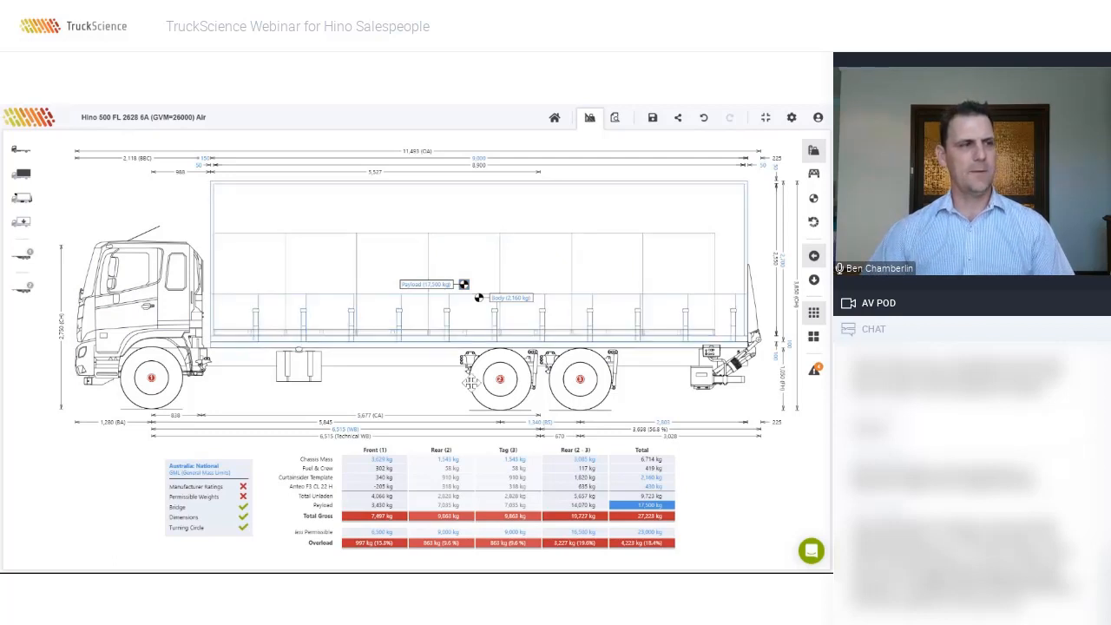
Step: Set the '1. Sample Pallet' payload mass to 12,500 kg and close the panels
{"action": "left_click", "coordinate": [431, 294]}
{"action": "left_click", "coordinate": [431, 293]}
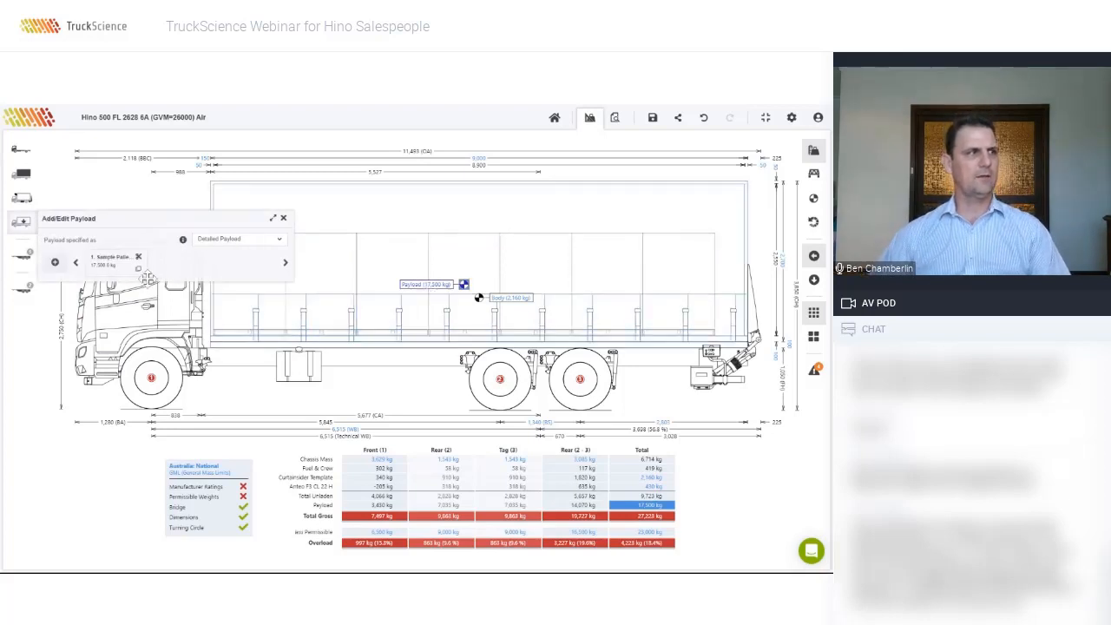
{"action": "left_click", "coordinate": [119, 269]}
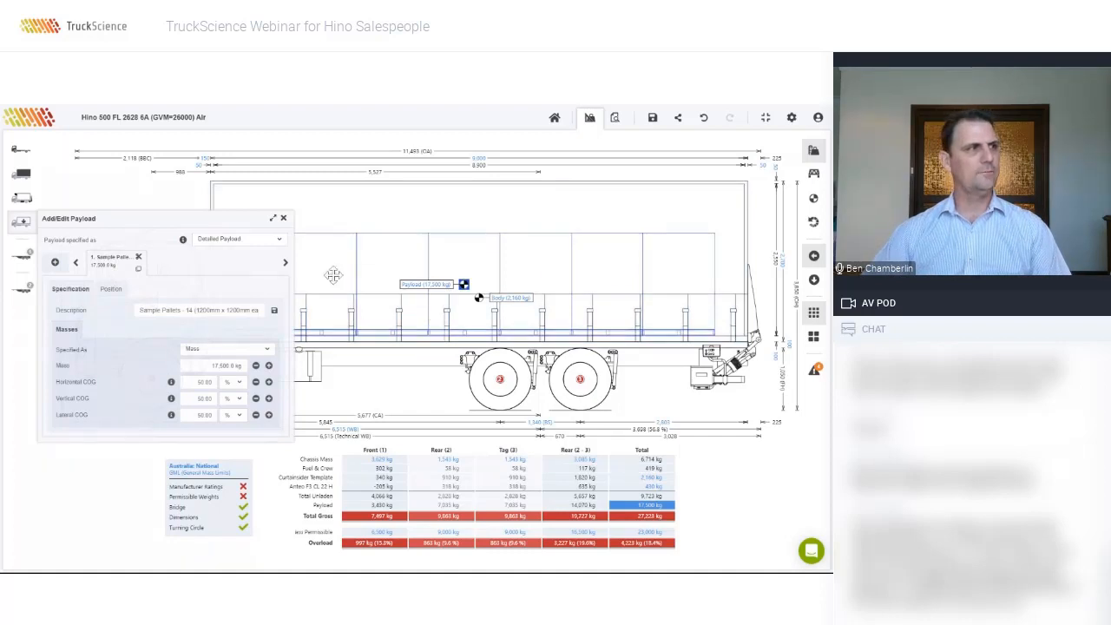
{"action": "double_click", "coordinate": [224, 365]}
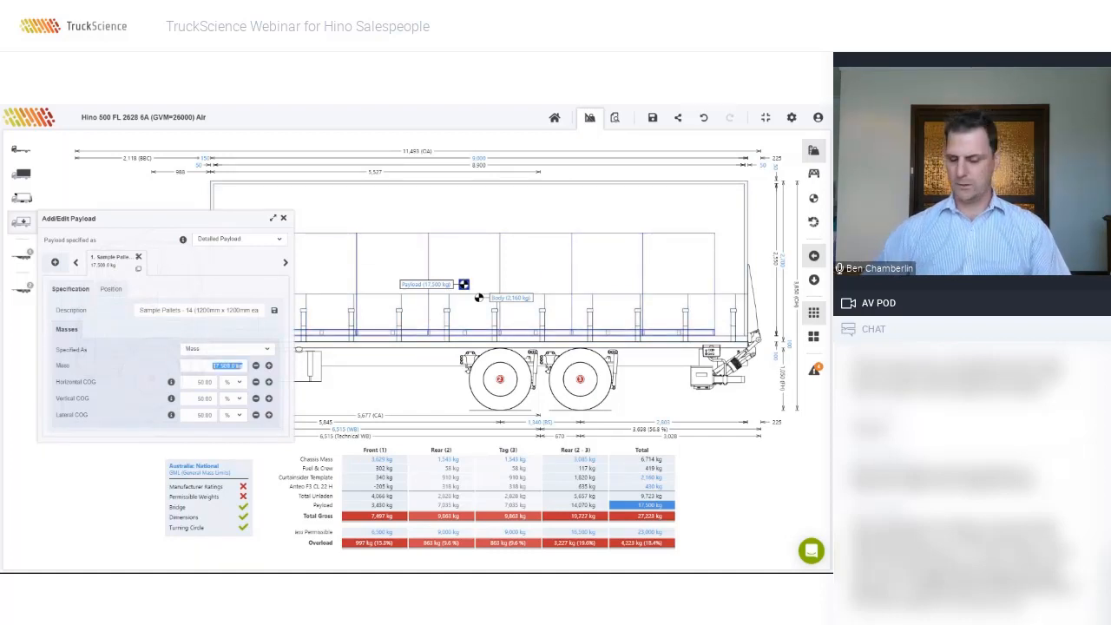
{"action": "type", "text": "17,500"}
{"action": "key", "text": "Return"}
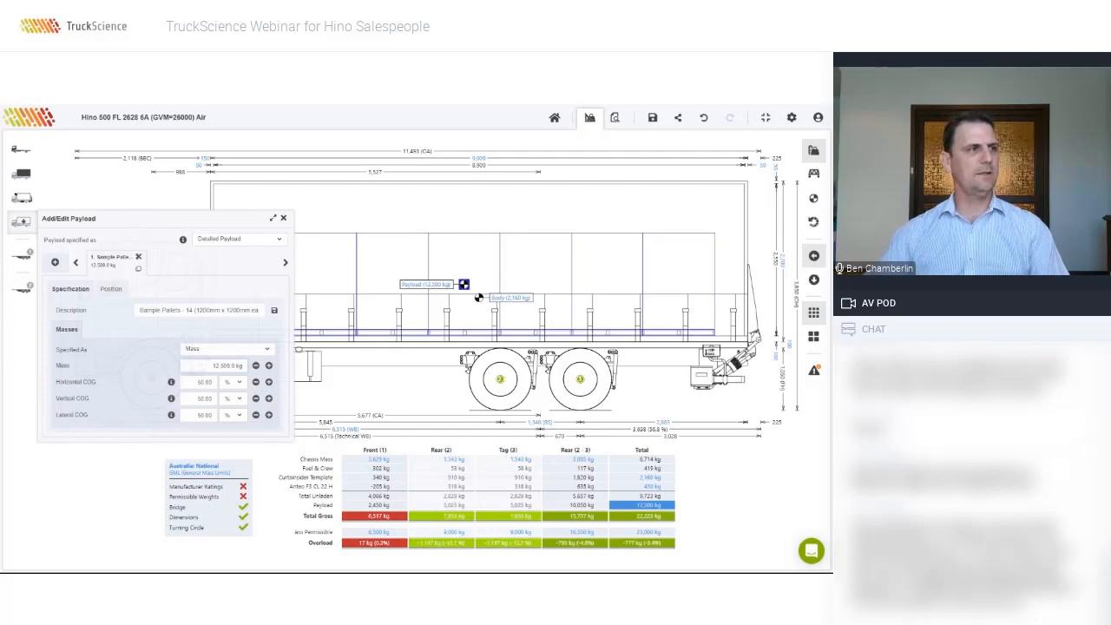
{"action": "left_click", "coordinate": [512, 266]}
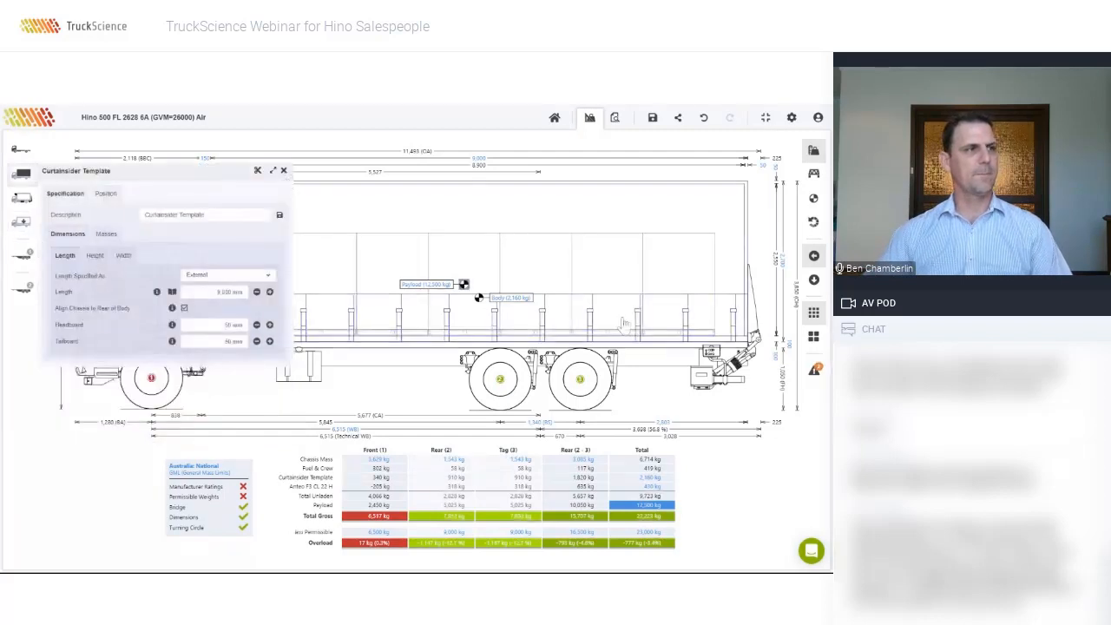
{"action": "left_click", "coordinate": [512, 266]}
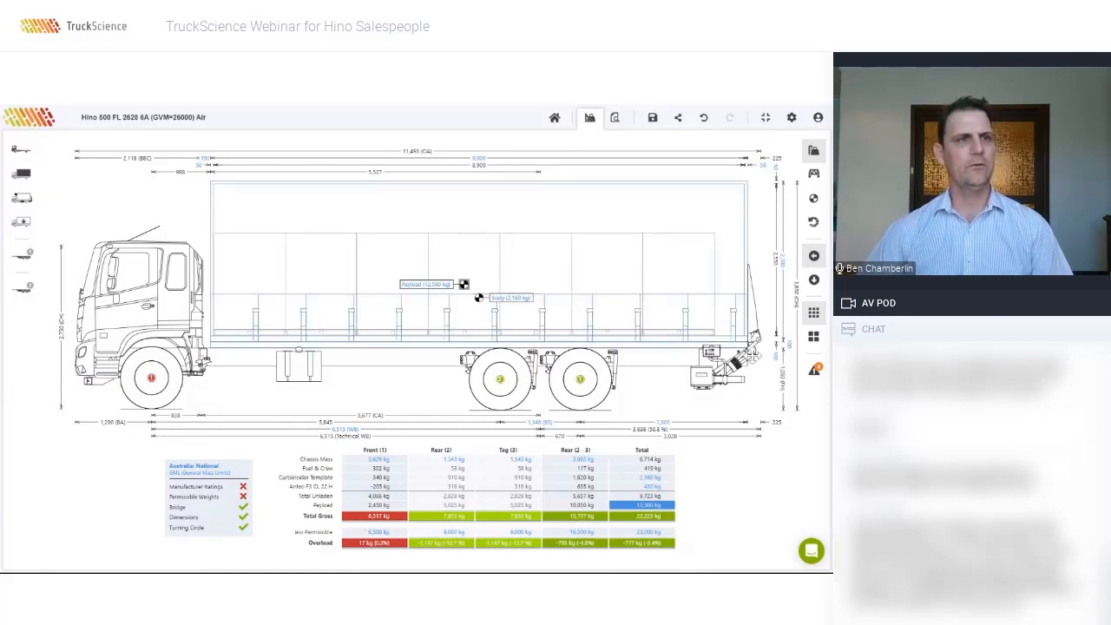
Step: In top-down plan view, slide the curtainsider body rearward, then slightly forward, until every axle is within limits
{"action": "left_click", "coordinate": [813, 280]}
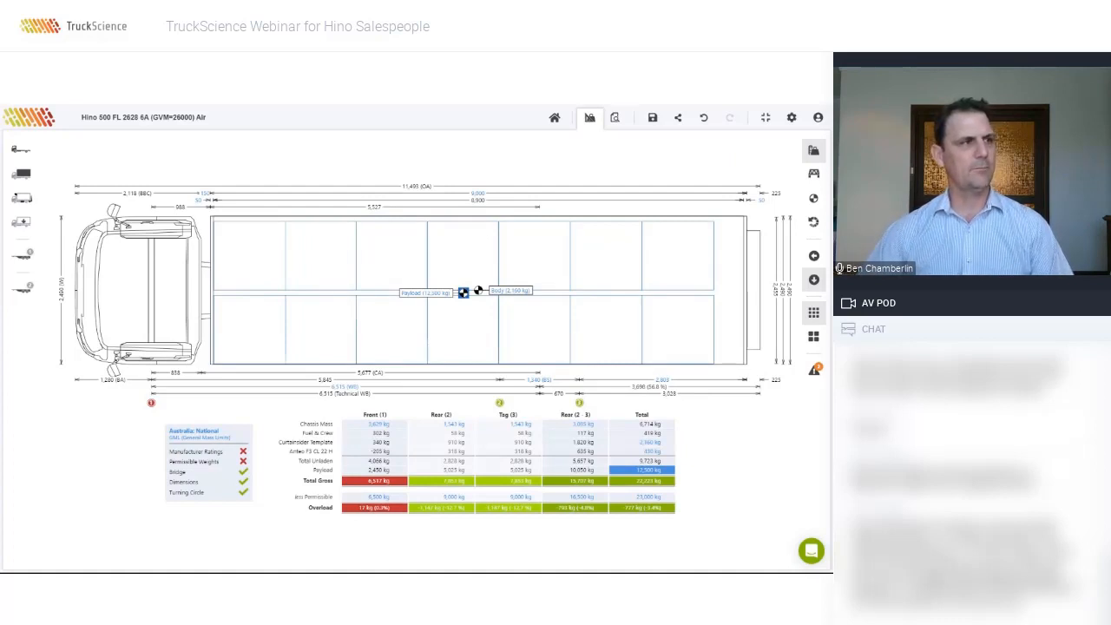
{"action": "left_click", "coordinate": [243, 264]}
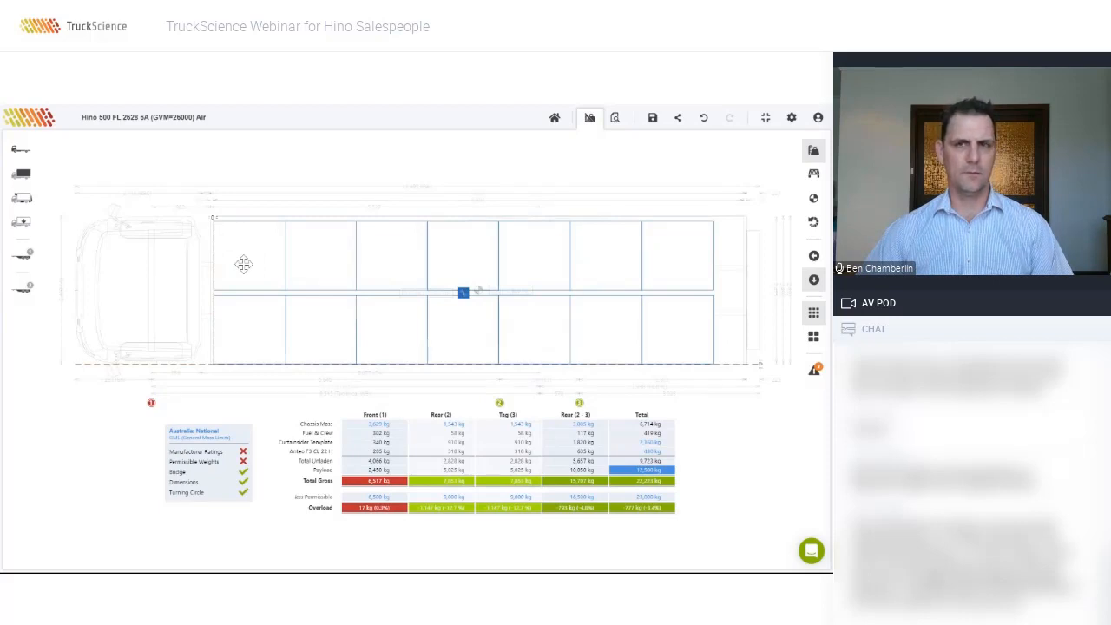
{"action": "left_click_drag", "start_coordinate": [244, 264], "coordinate": [251, 264]}
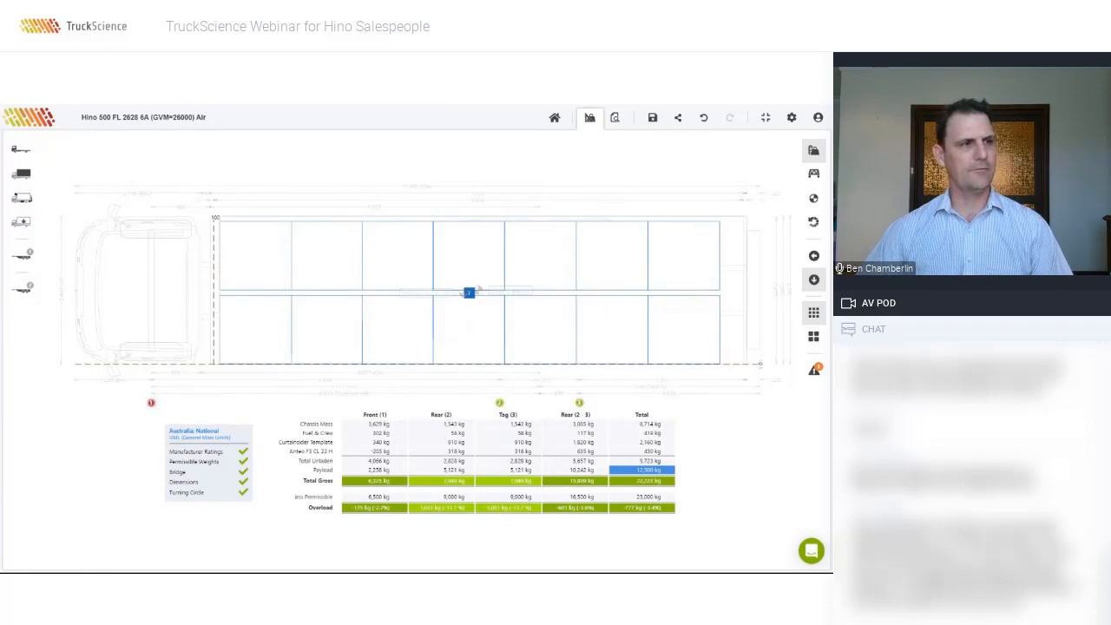
{"action": "left_click_drag", "start_coordinate": [254, 265], "coordinate": [273, 267]}
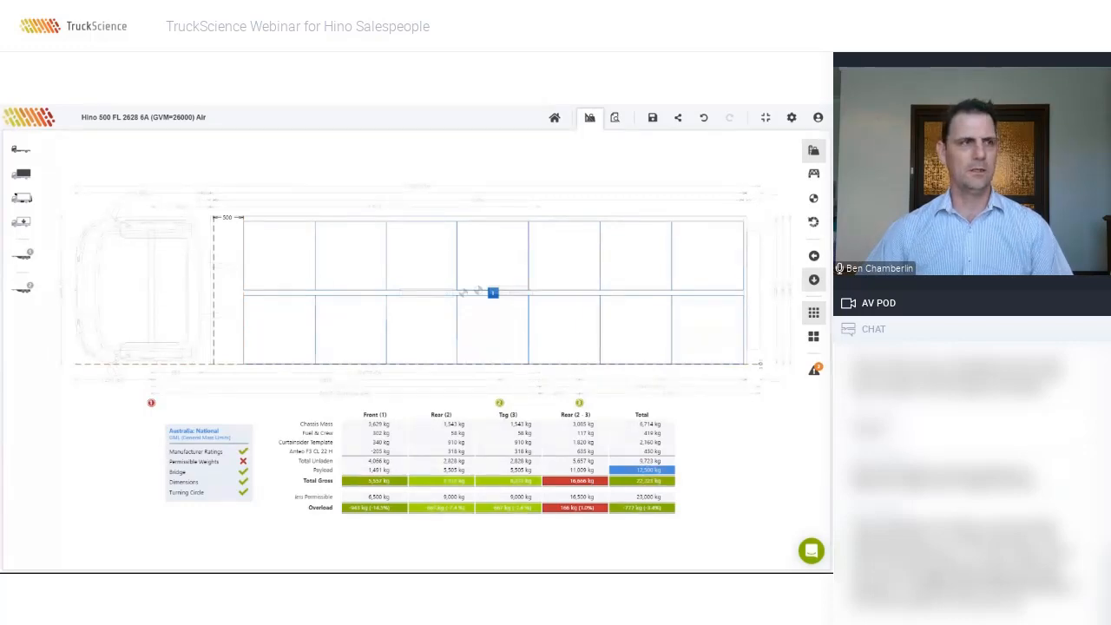
{"action": "left_click_drag", "start_coordinate": [269, 267], "coordinate": [254, 265]}
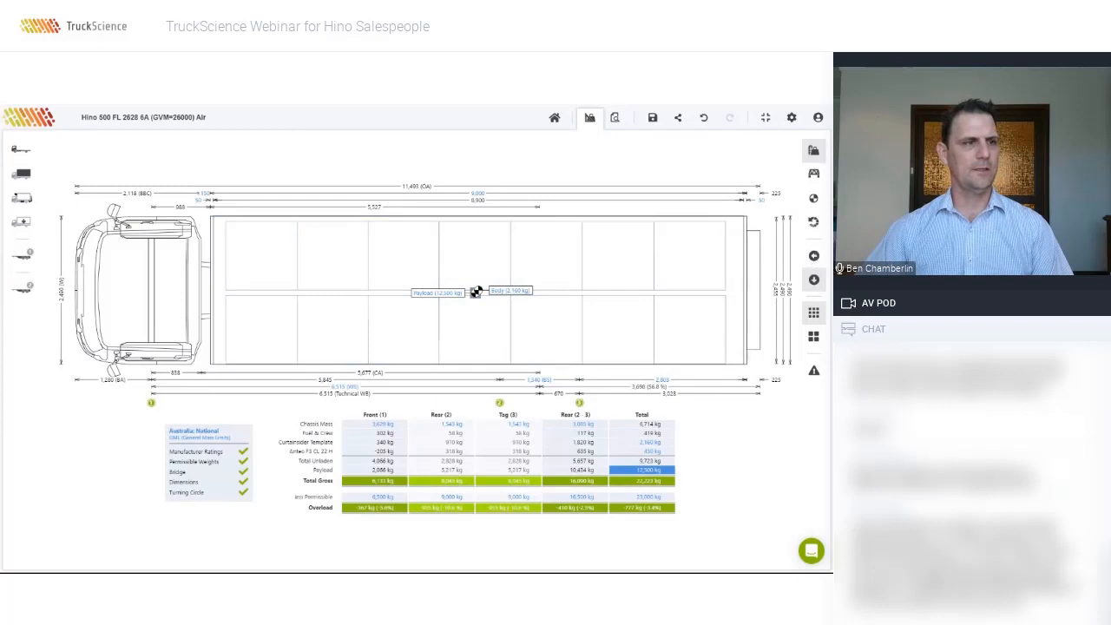
Step: In side view, set the pallet payload mass to 13,000 kg and nudge the body slightly forward
{"action": "left_click", "coordinate": [813, 257]}
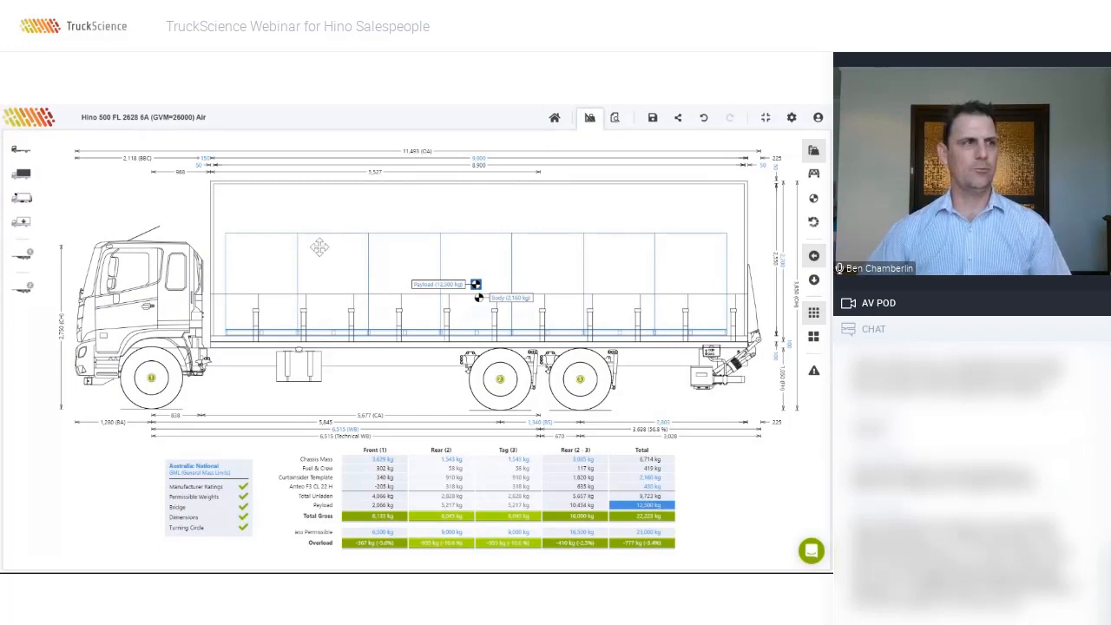
{"action": "double_click", "coordinate": [476, 284]}
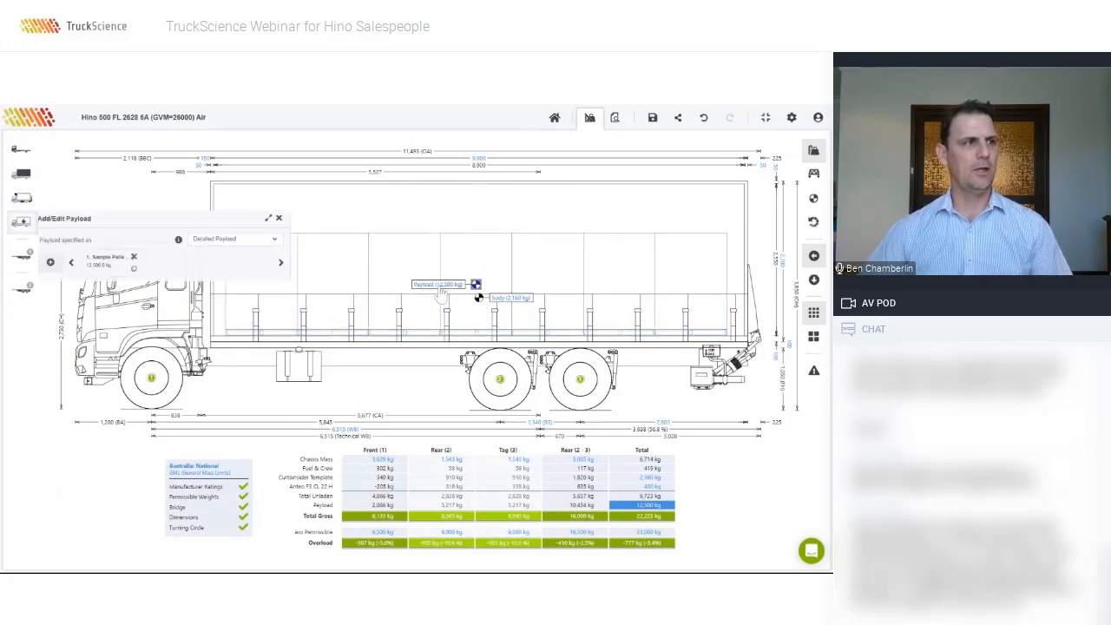
{"action": "left_click", "coordinate": [113, 263]}
{"action": "left_click", "coordinate": [212, 366]}
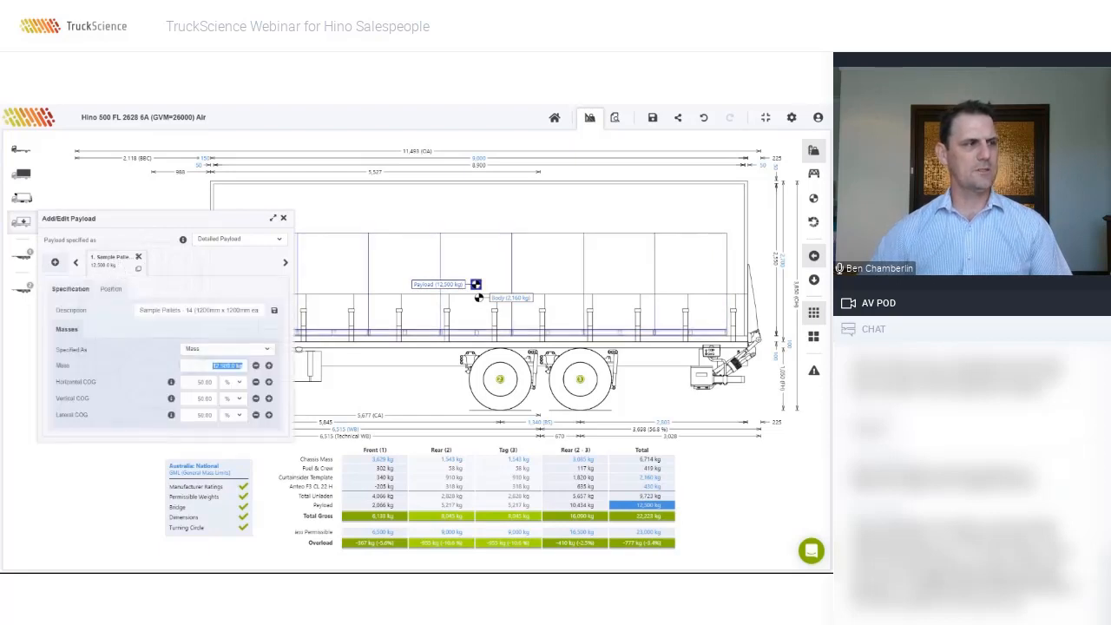
{"action": "type", "text": "13000"}
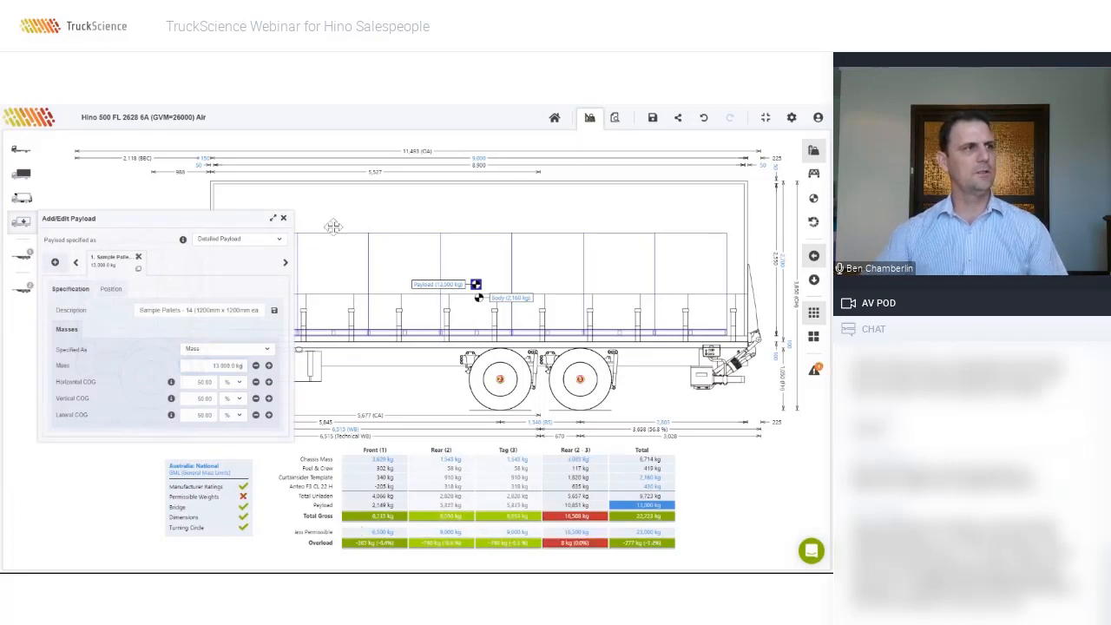
{"action": "left_click", "coordinate": [283, 218]}
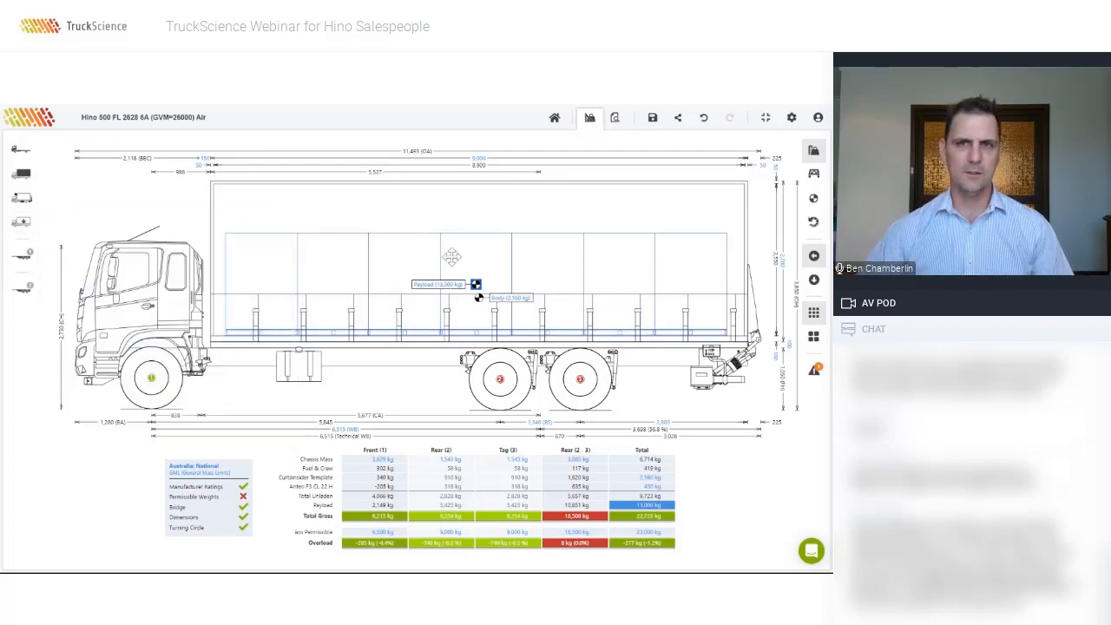
{"action": "left_click_drag", "start_coordinate": [451, 257], "coordinate": [443, 257]}
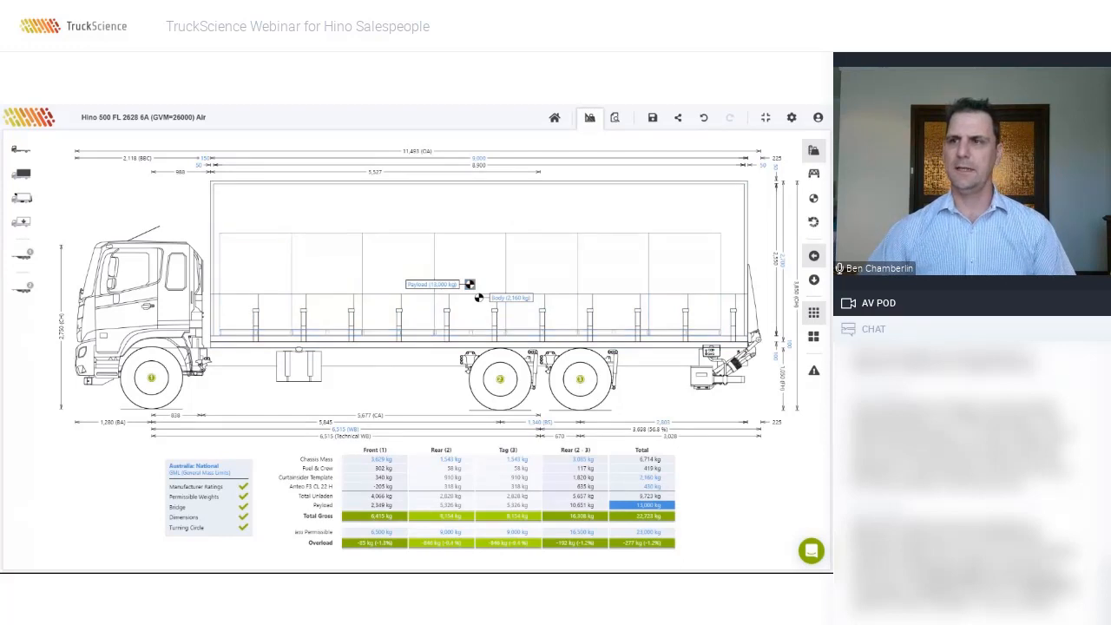
{"action": "double_click", "coordinate": [408, 268]}
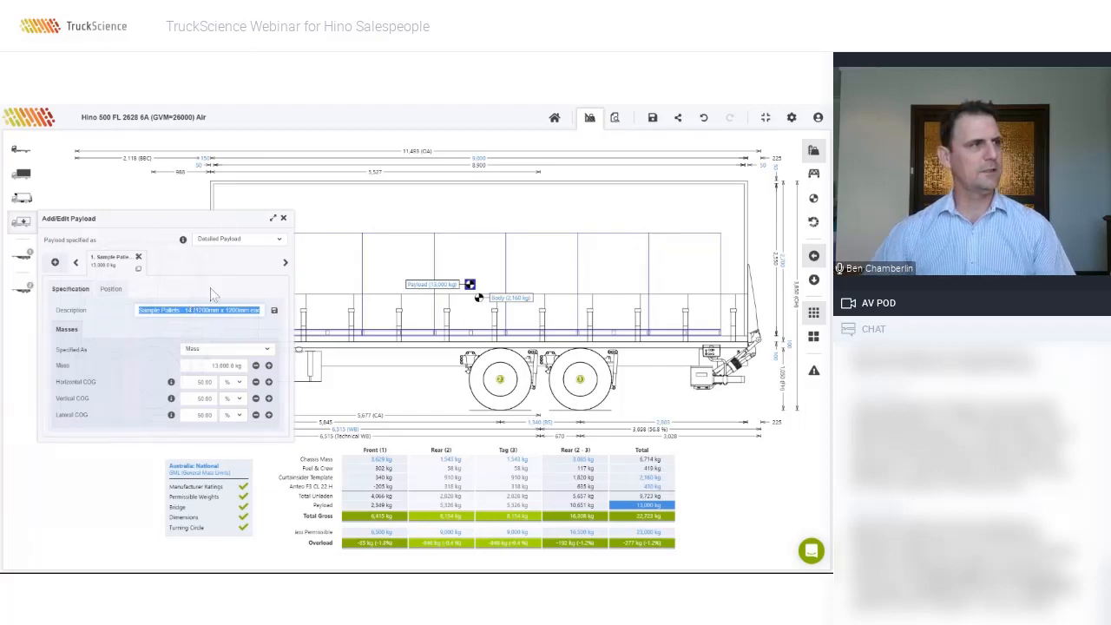
Step: Delete the Sample Pallet payload and switch the payload to Simple Payload, giving 12,872 kg
{"action": "left_click", "coordinate": [139, 258]}
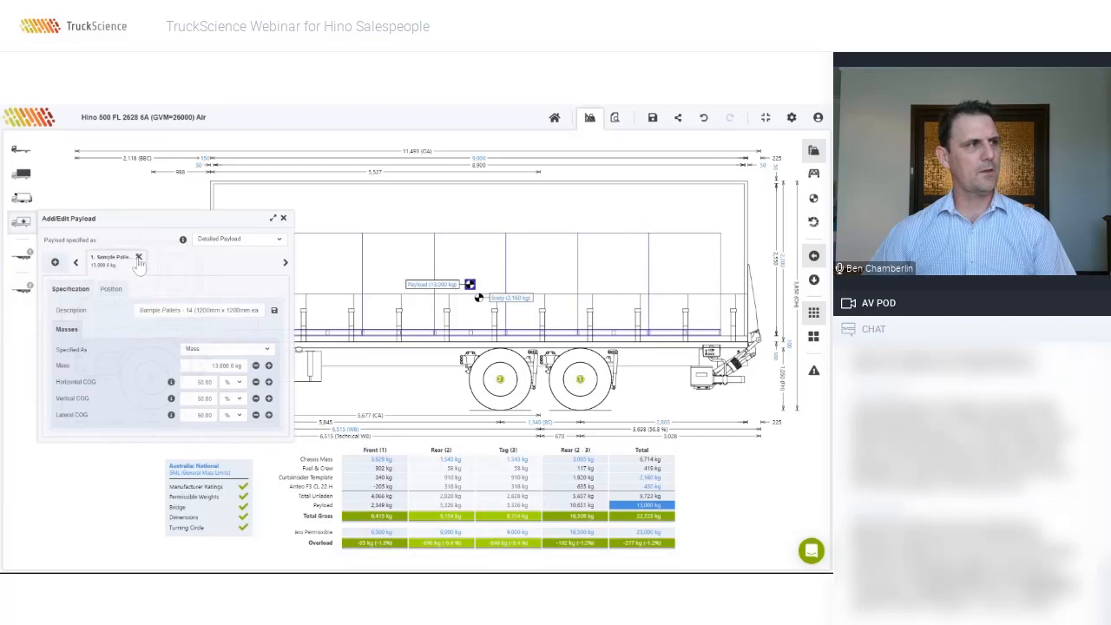
{"action": "left_click", "coordinate": [283, 219]}
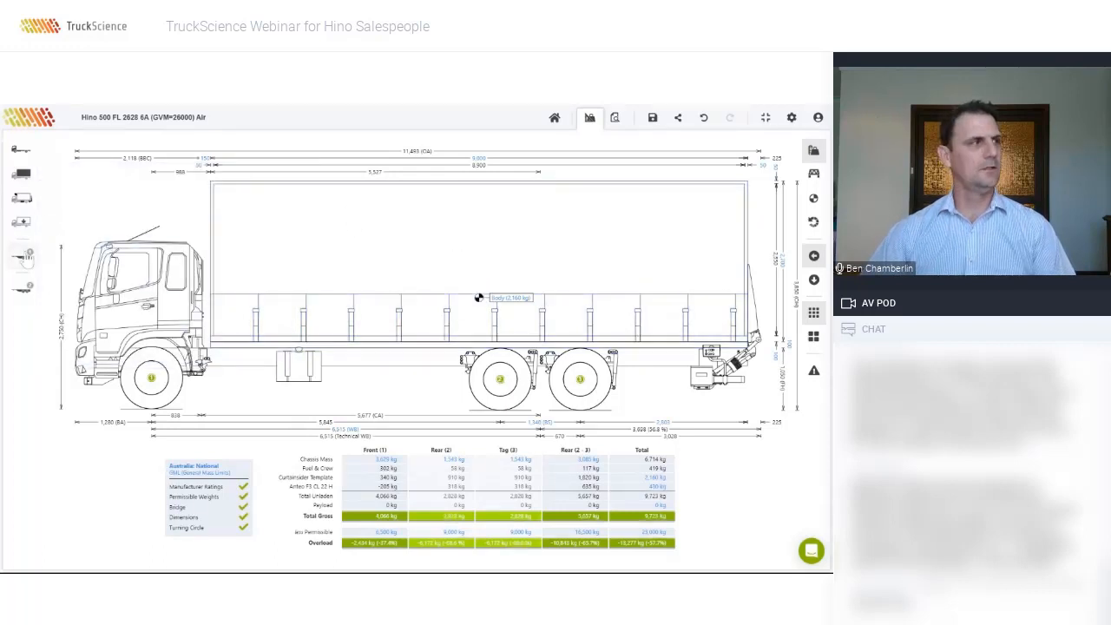
{"action": "left_click", "coordinate": [20, 224]}
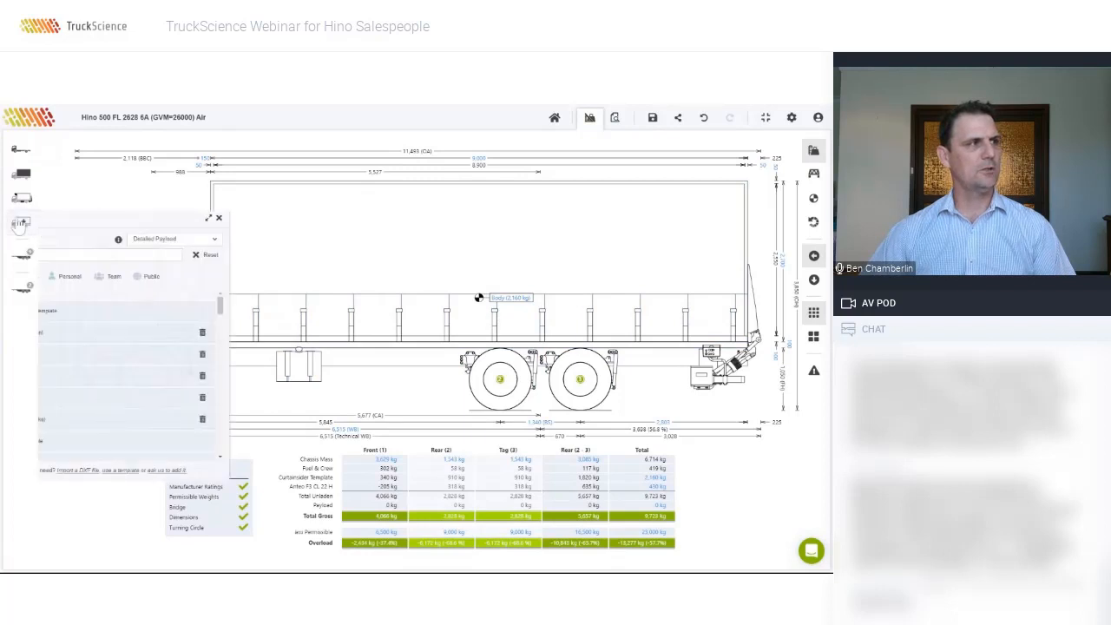
{"action": "left_click", "coordinate": [208, 243]}
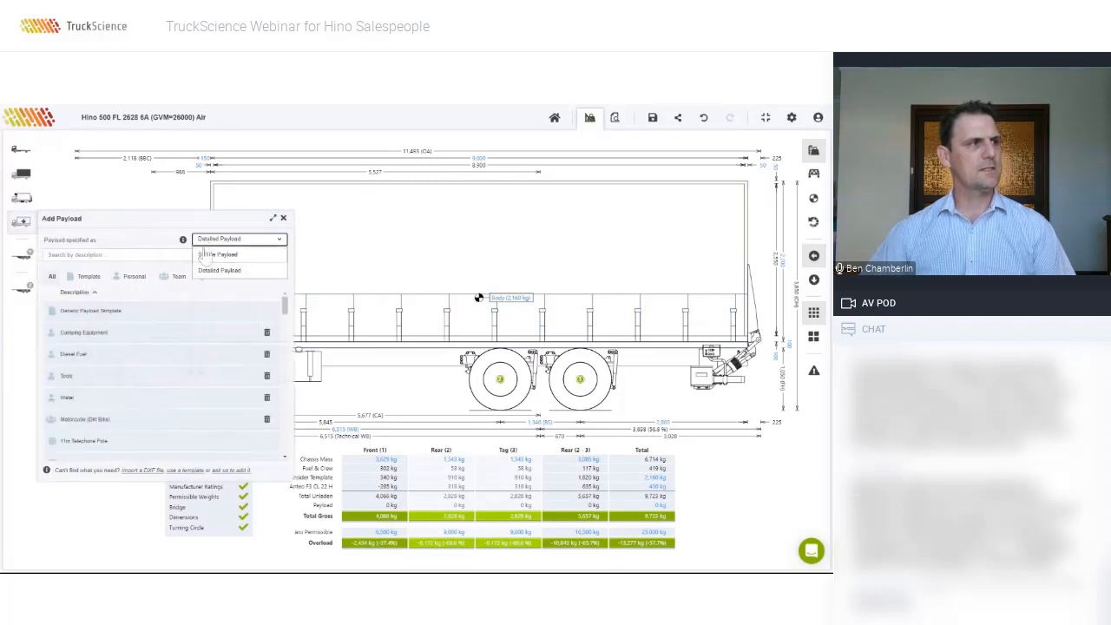
{"action": "left_click", "coordinate": [222, 256]}
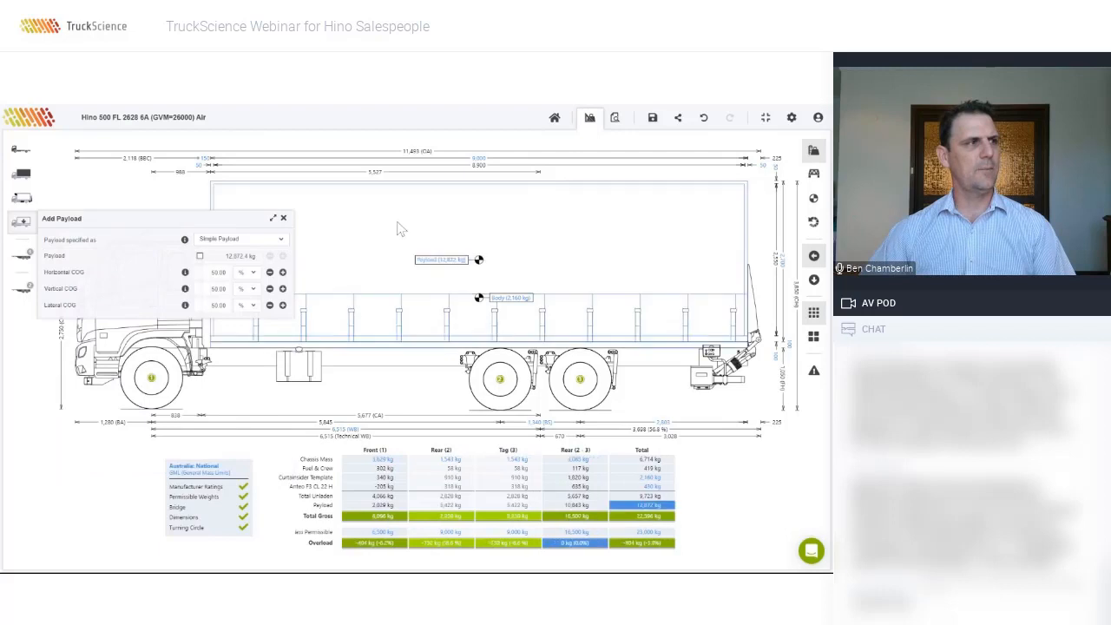
{"action": "left_click", "coordinate": [283, 218]}
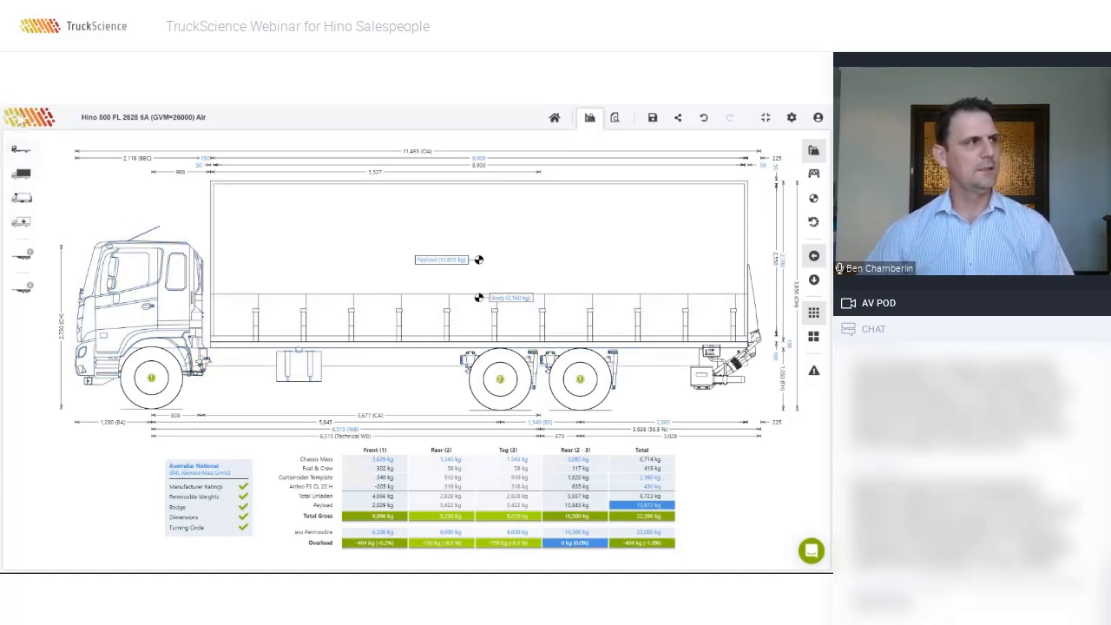
Step: Search 'FVL', load the Isuzu FVL 240-300 AUTO LWB, and accept the description update
{"action": "left_click", "coordinate": [21, 150]}
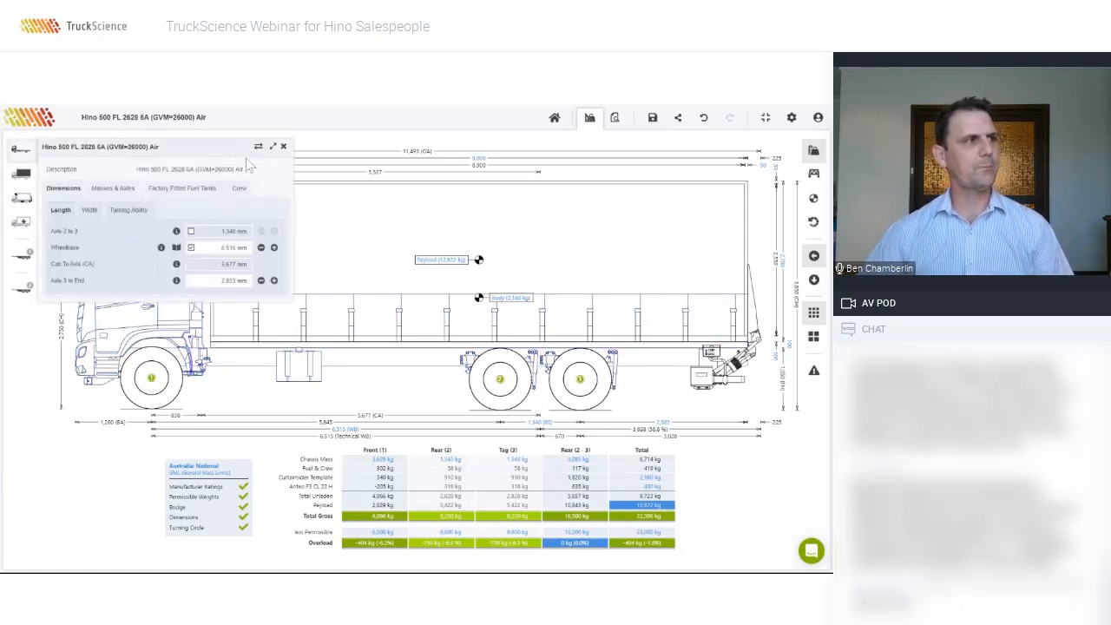
{"action": "left_click", "coordinate": [258, 148]}
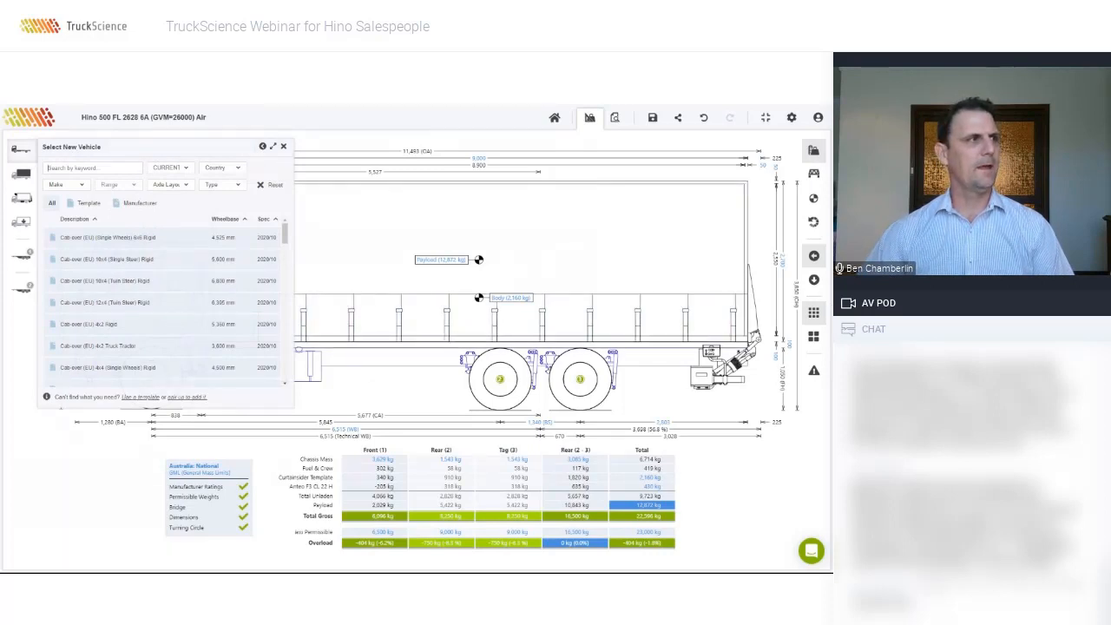
{"action": "type", "text": "FVL"}
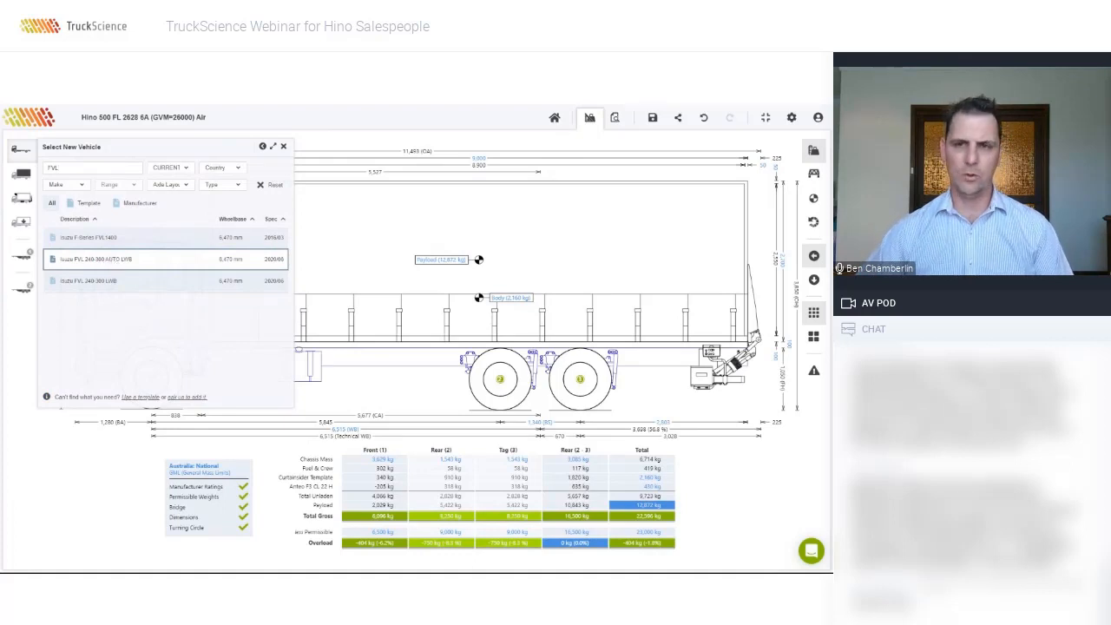
{"action": "left_click", "coordinate": [108, 259]}
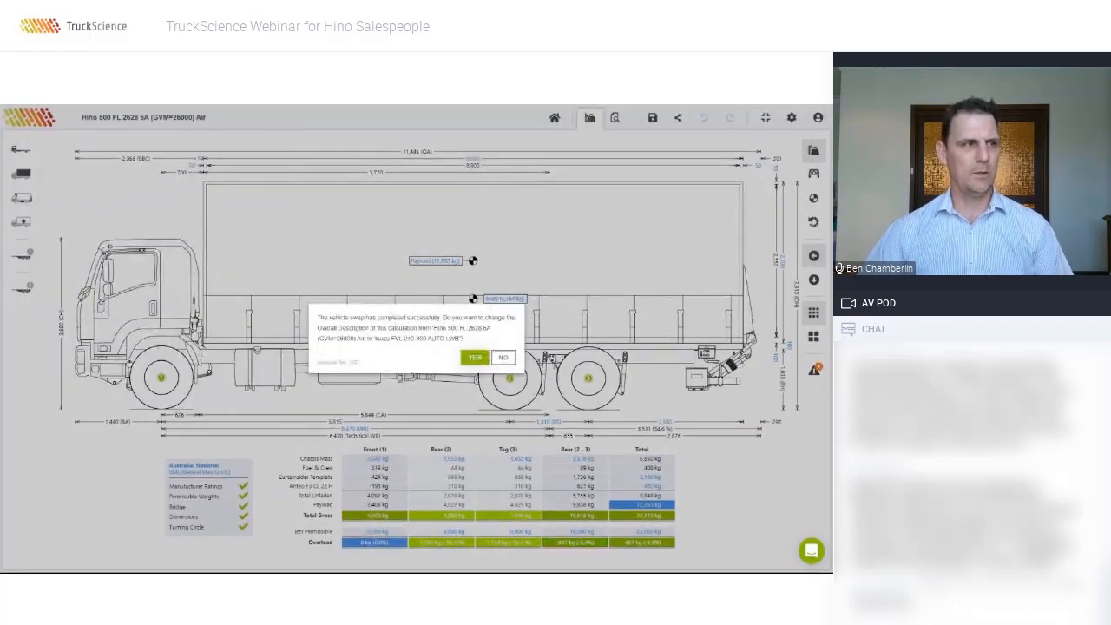
{"action": "left_click", "coordinate": [475, 358]}
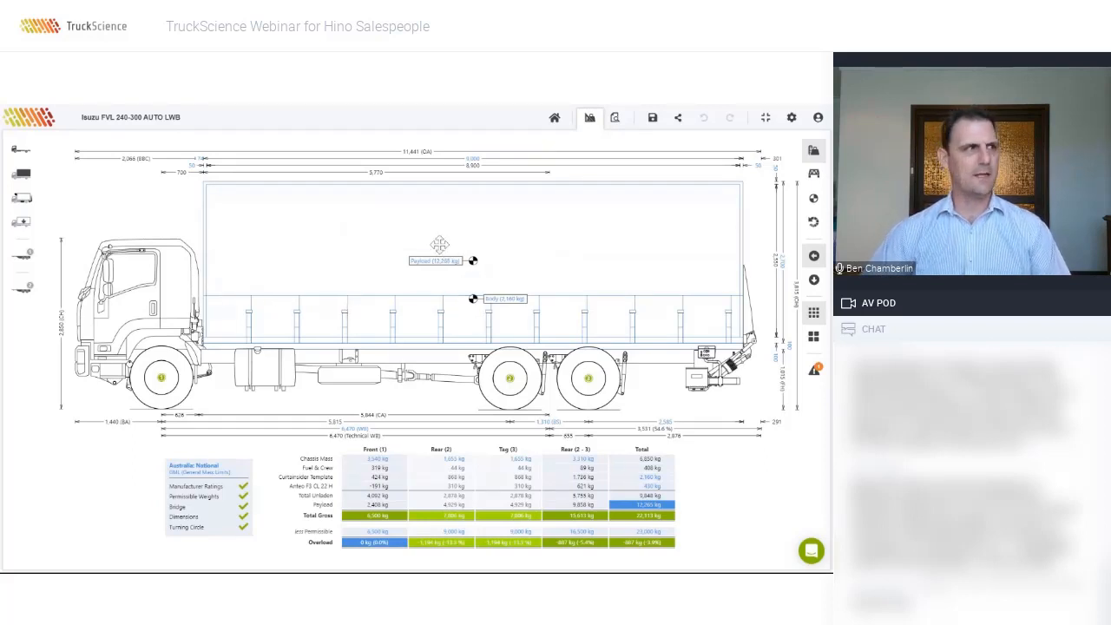
Step: Filter for FL 2628, load the Hino 500 FL 2628 6A (GVM=26000) Air, and accept the rename
{"action": "left_click", "coordinate": [23, 151]}
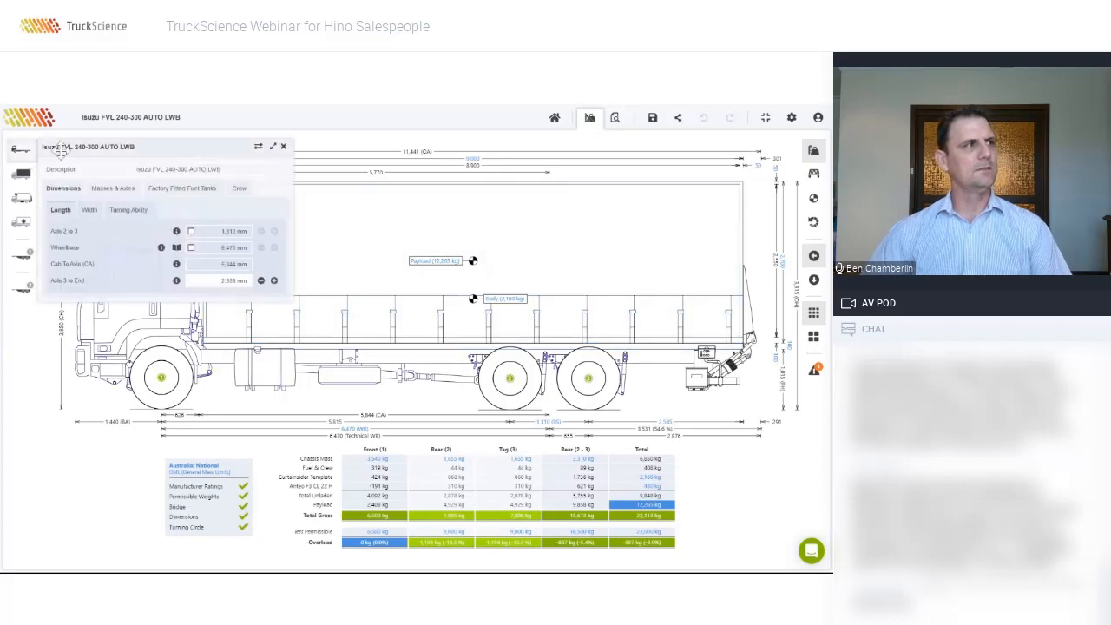
{"action": "left_click", "coordinate": [257, 148]}
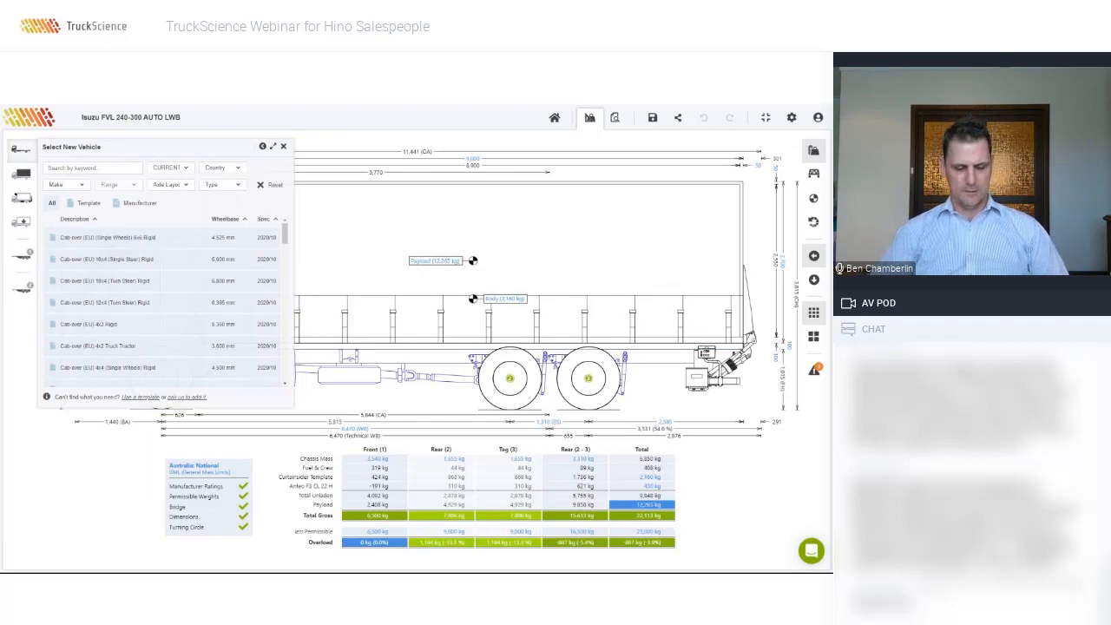
{"action": "type", "text": "FL 2628"}
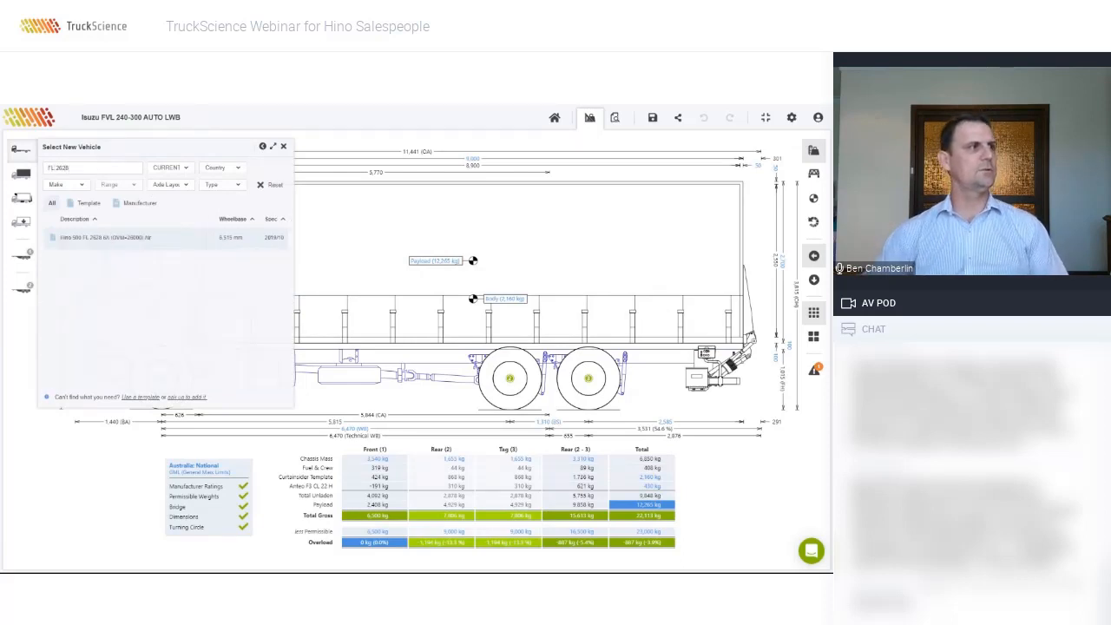
{"action": "left_click", "coordinate": [97, 245]}
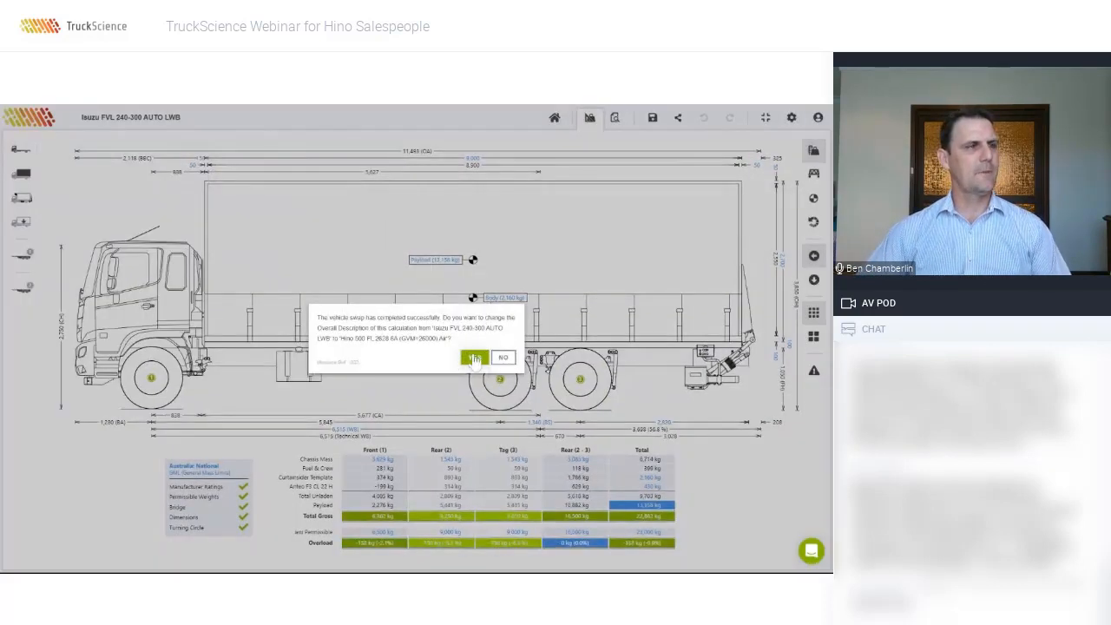
{"action": "left_click", "coordinate": [474, 358]}
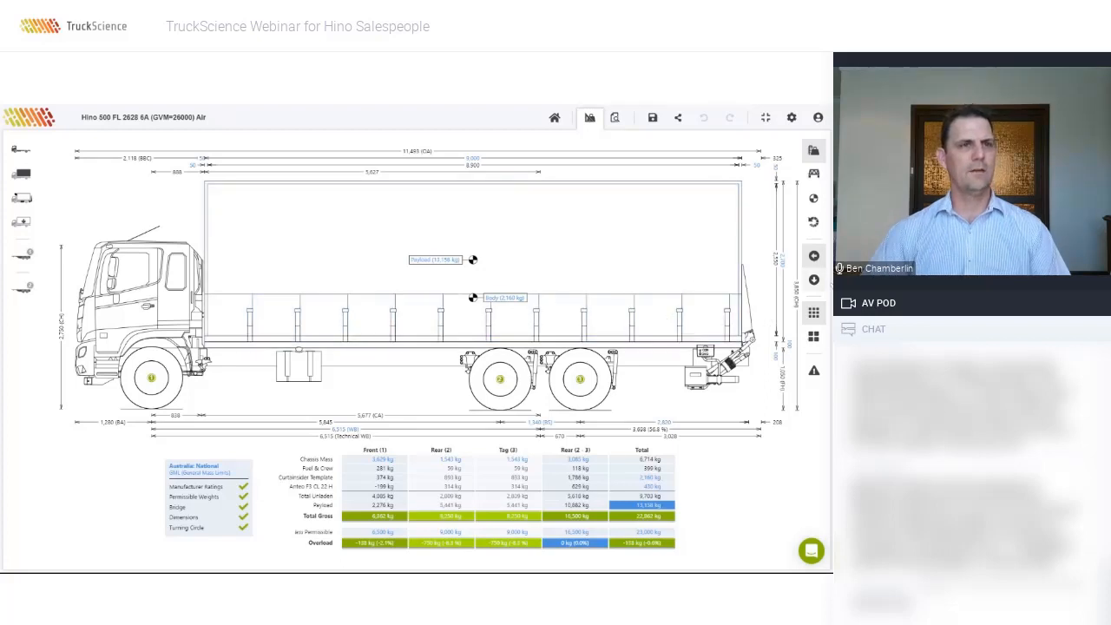
Step: Read and dismiss the vehicle assumption Notes, then open the Mass Distribution Estimate report
{"action": "left_click", "coordinate": [814, 282]}
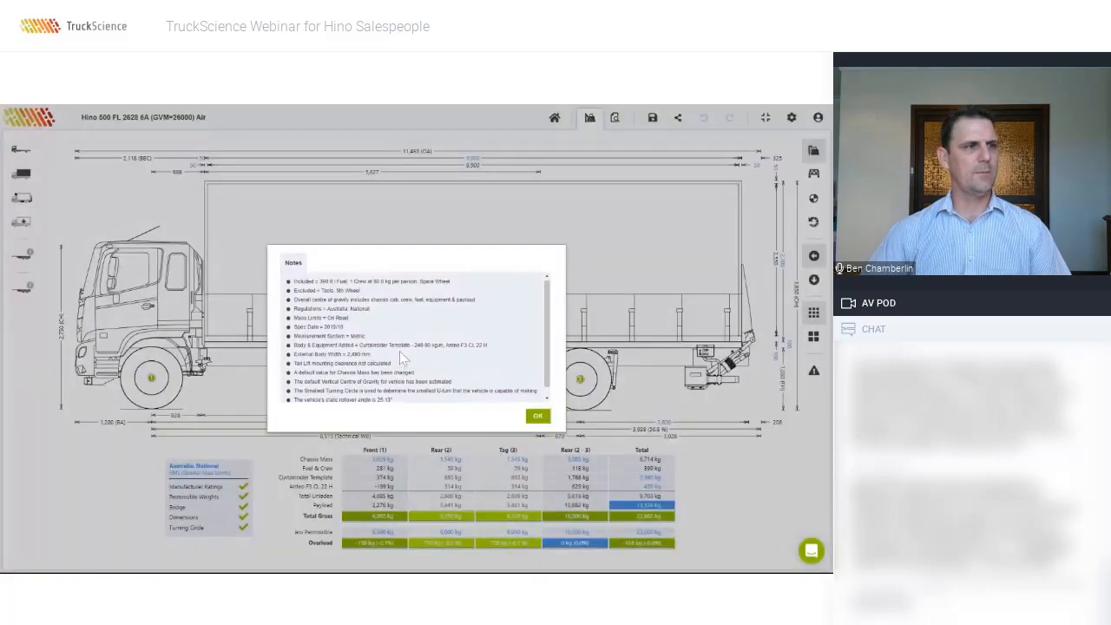
{"action": "left_click", "coordinate": [538, 416]}
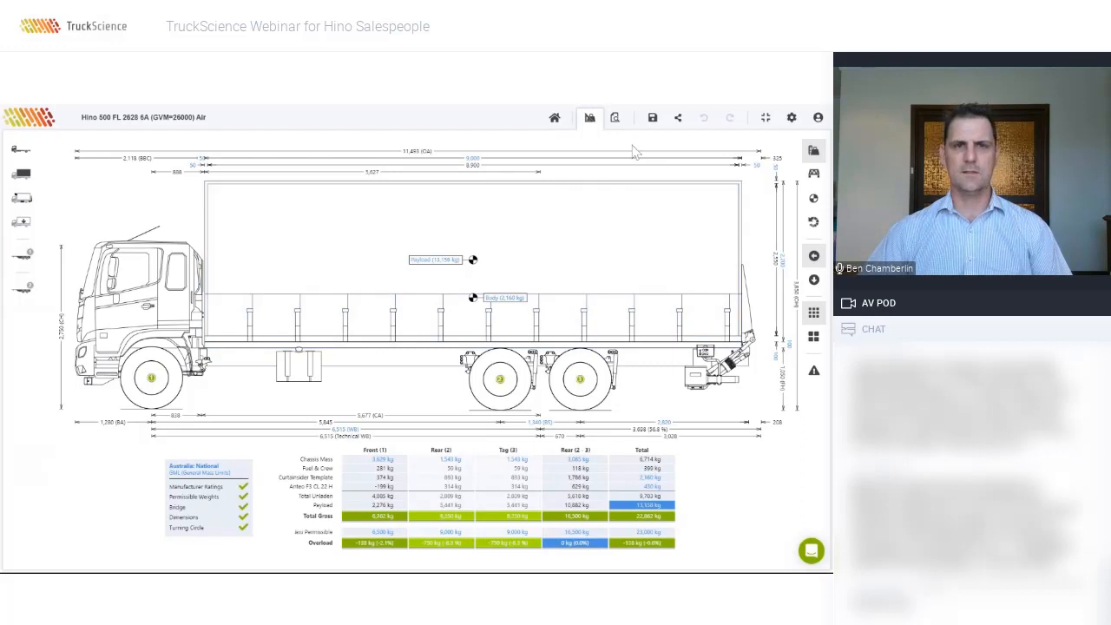
{"action": "left_click", "coordinate": [614, 118]}
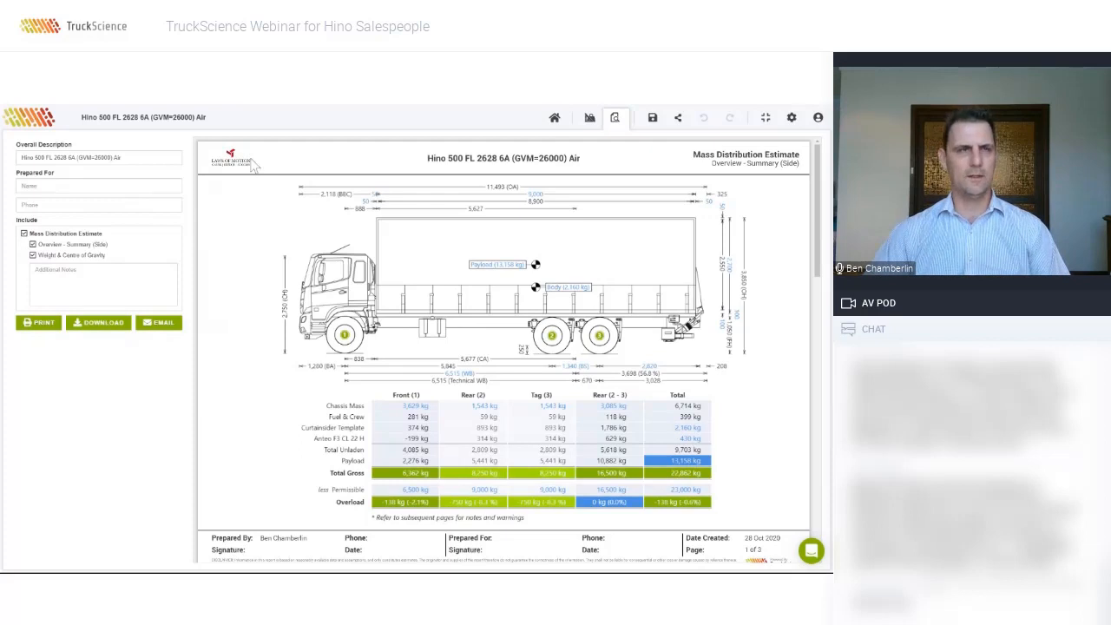
Step: Append 14P to the overall description, making it Hino 500 FL 2628 6A (GVM=26000) Air 14P
{"action": "triple_click", "coordinate": [78, 157]}
{"action": "left_click", "coordinate": [121, 157]}
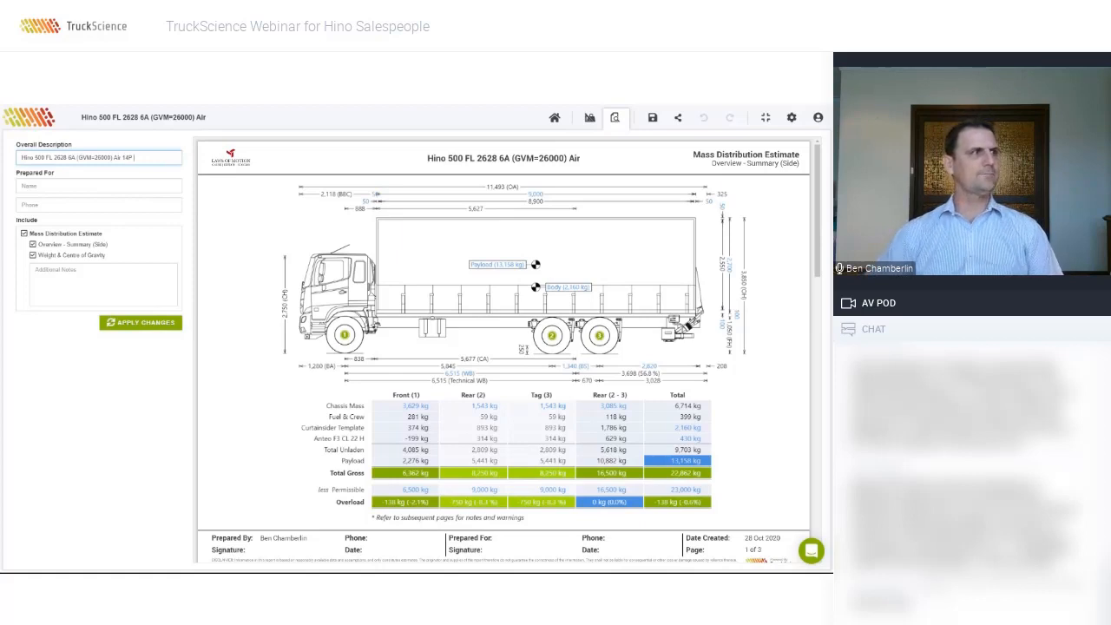
{"action": "type", "text": "14P"}
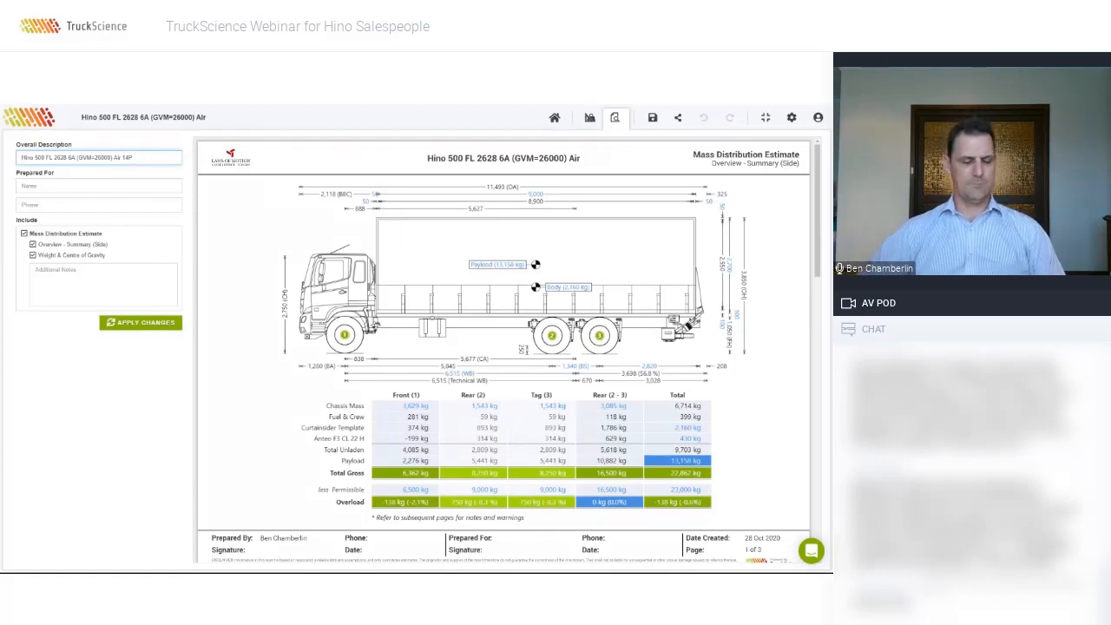
Step: Fill in the customer's name and phone number under Prepared For
{"action": "left_click", "coordinate": [96, 186]}
{"action": "type", "text": "Cus"}
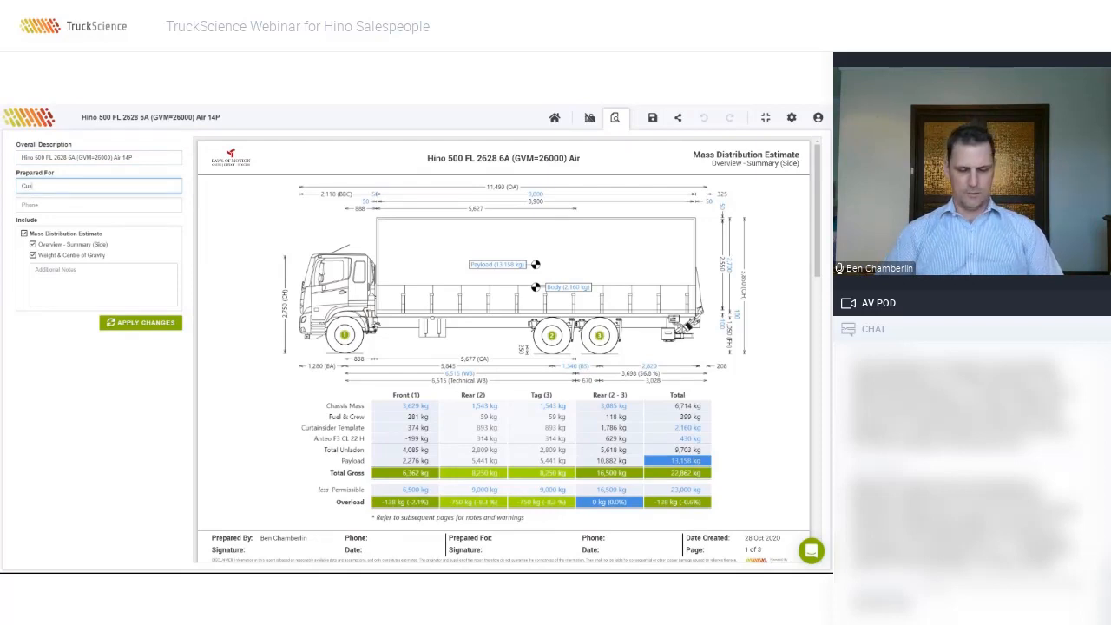
{"action": "type", "text": "tomermer X"}
{"action": "left_click", "coordinate": [98, 205]}
{"action": "type", "text": "+614444444"}
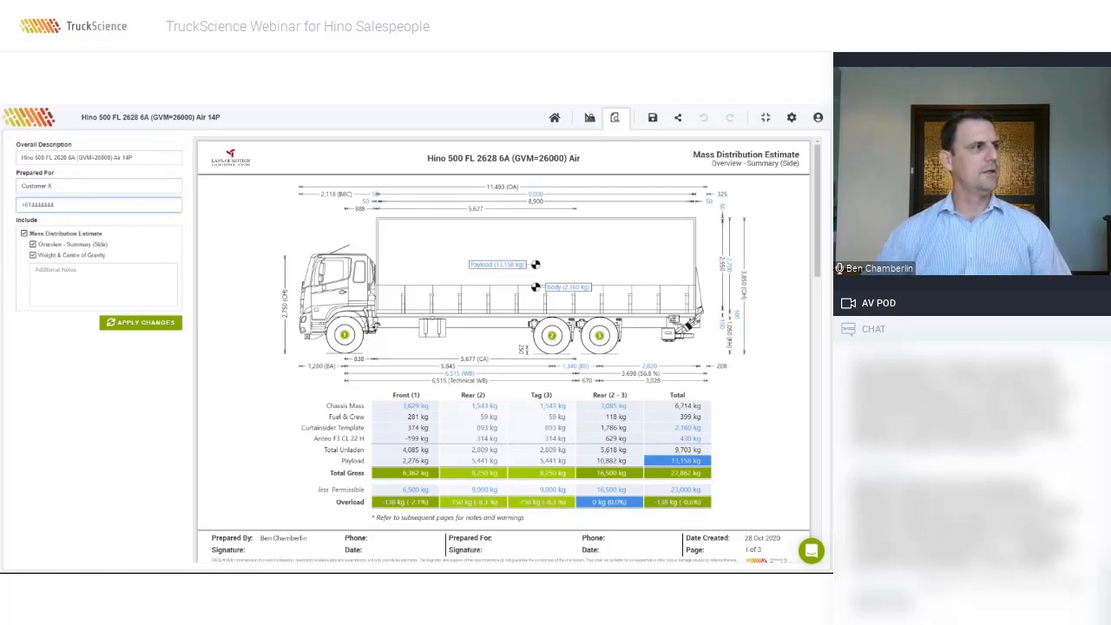
Step: Add the note 'Thanks for the opportunity' and apply the report changes
{"action": "left_click", "coordinate": [163, 294]}
{"action": "type", "text": "Thanks for the"}
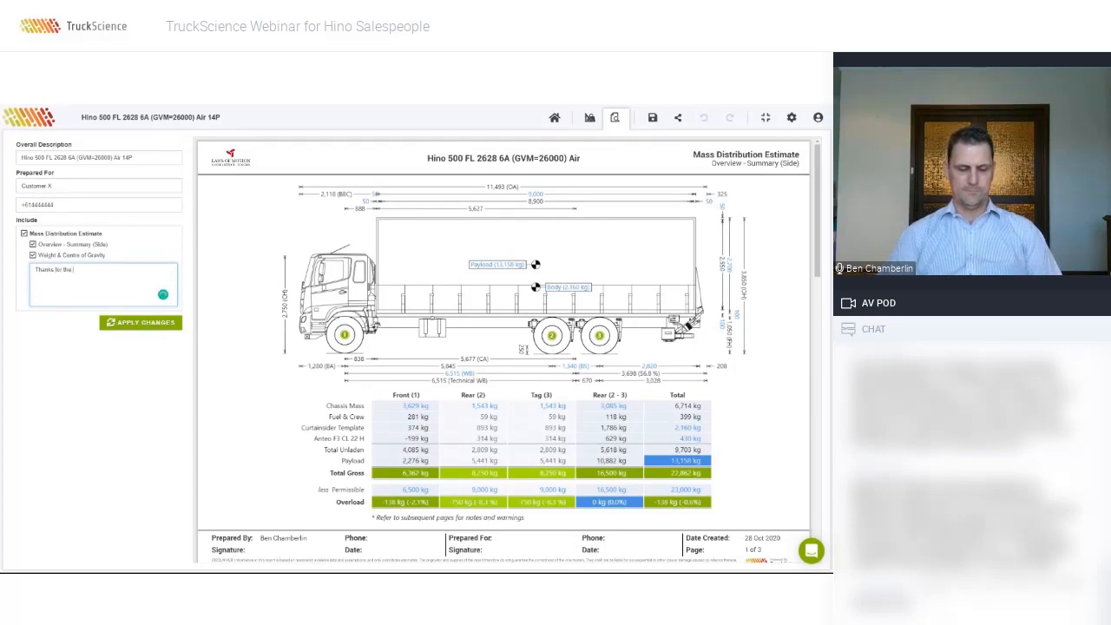
{"action": "type", "text": " opportunity"}
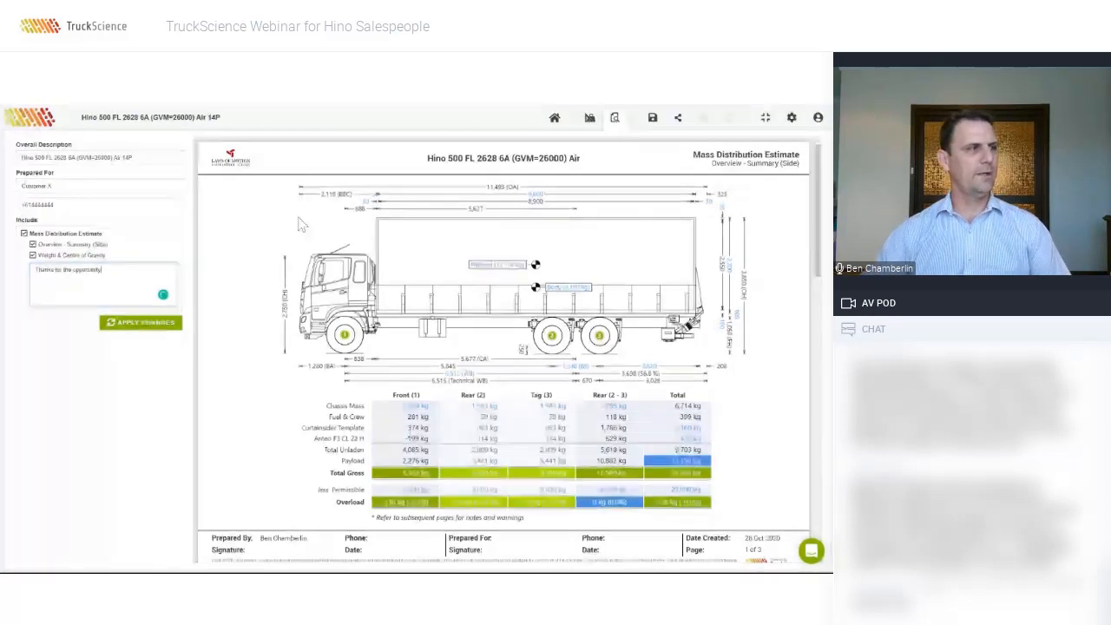
{"action": "left_click", "coordinate": [155, 323]}
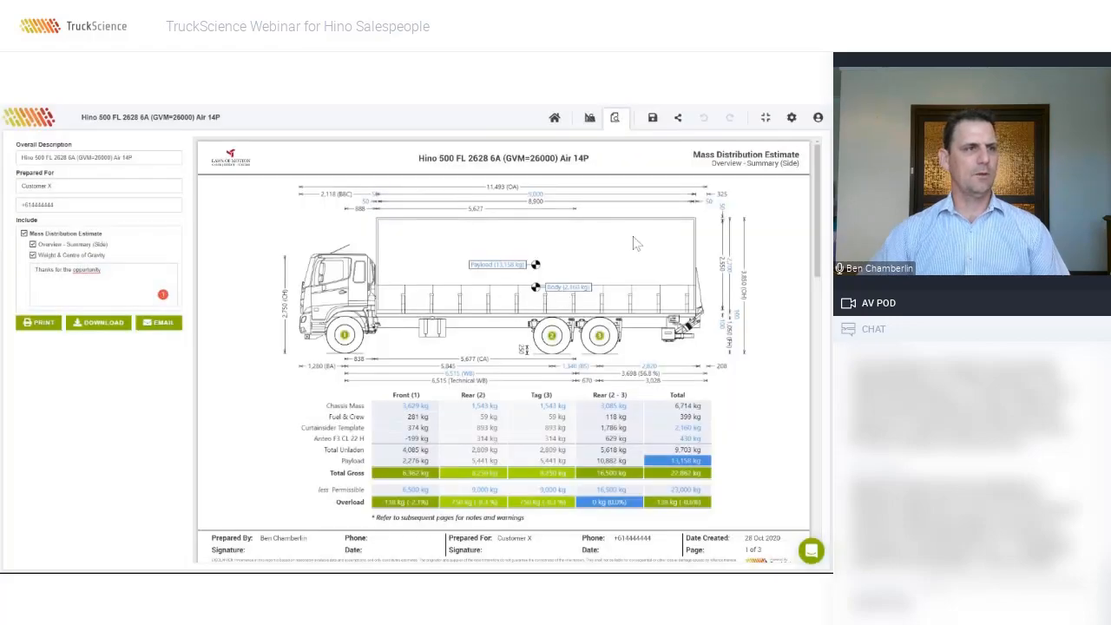
{"action": "scroll", "coordinate": [669, 297], "scroll_direction": "down", "scroll_amount": 3}
{"action": "scroll", "coordinate": [670, 297], "scroll_direction": "down", "scroll_amount": 6}
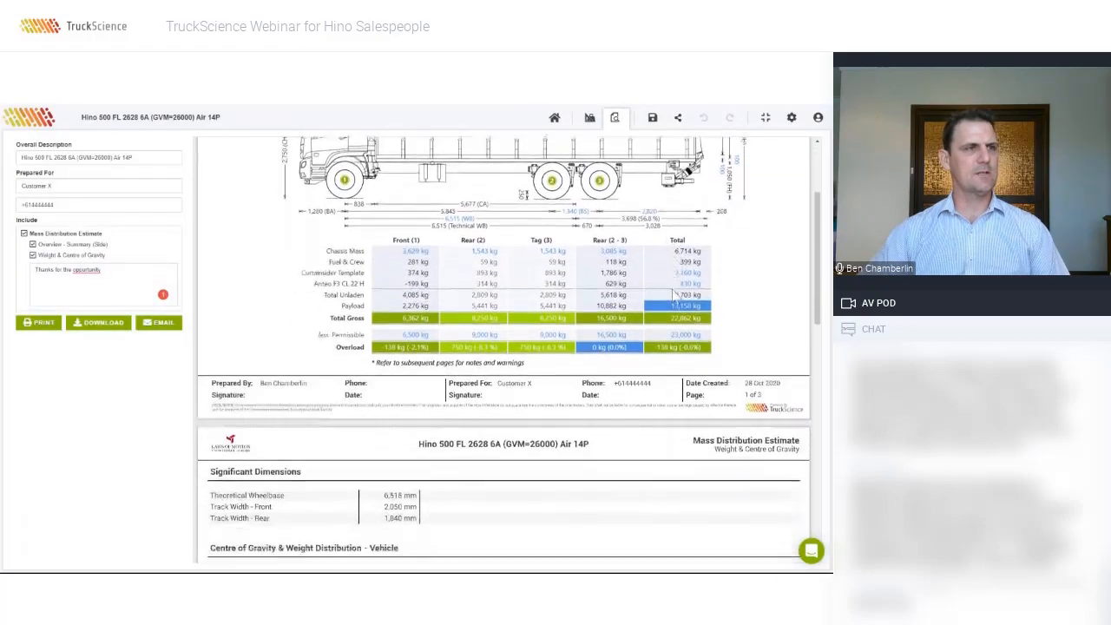
{"action": "scroll", "coordinate": [675, 297], "scroll_direction": "down", "scroll_amount": 3}
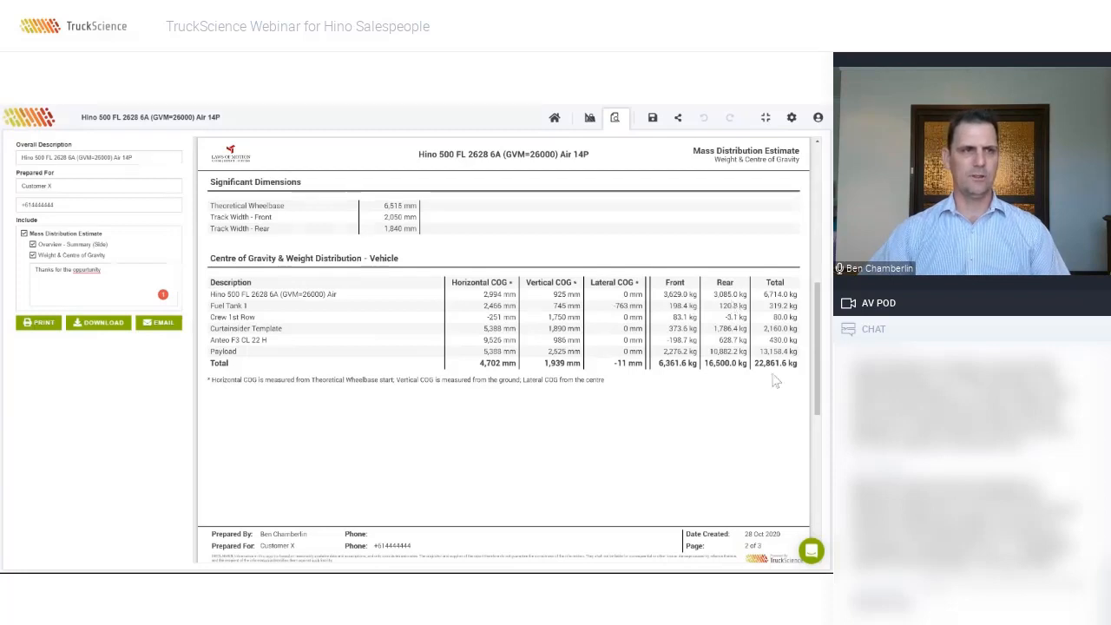
{"action": "scroll", "coordinate": [776, 382], "scroll_direction": "down", "scroll_amount": 2}
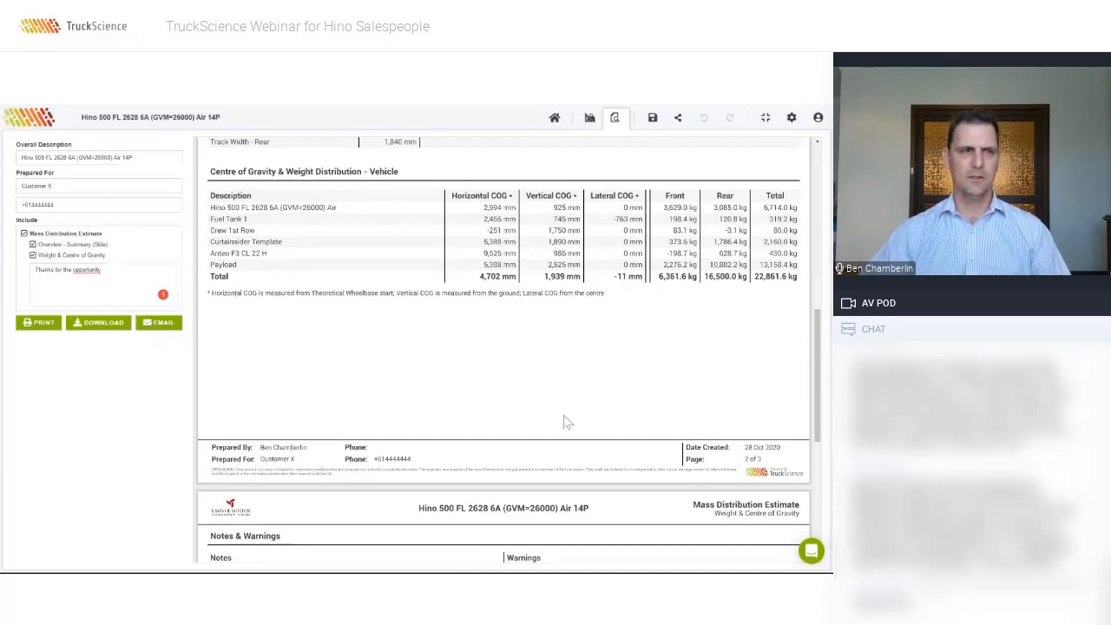
{"action": "scroll", "coordinate": [715, 386], "scroll_direction": "down", "scroll_amount": 1}
{"action": "scroll", "coordinate": [715, 386], "scroll_direction": "down", "scroll_amount": 4}
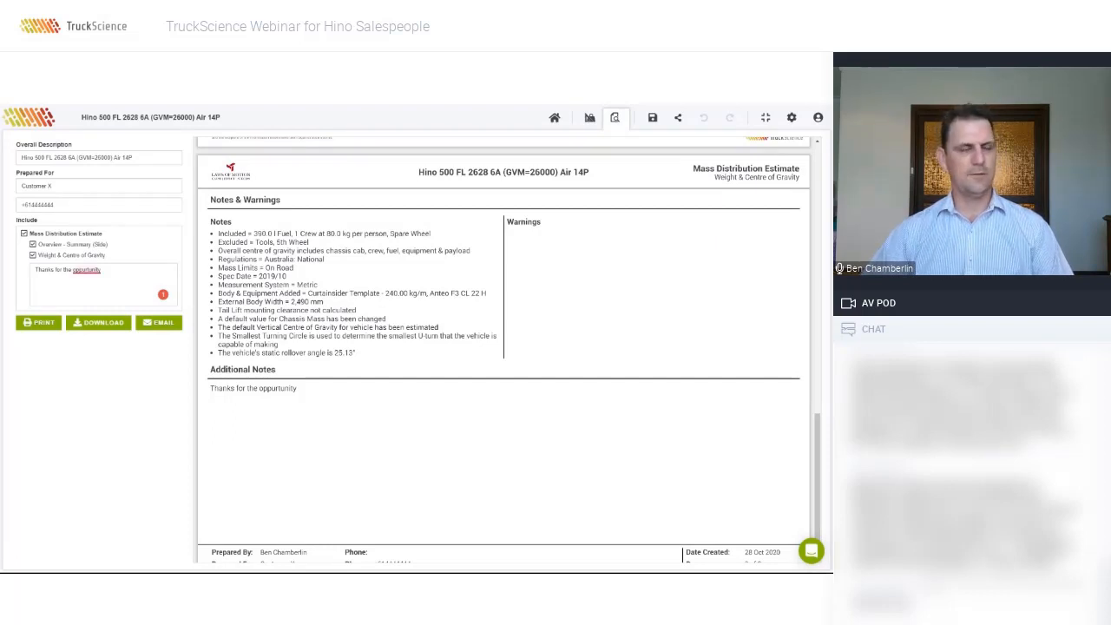
{"action": "mouse_move", "coordinate": [87, 270]}
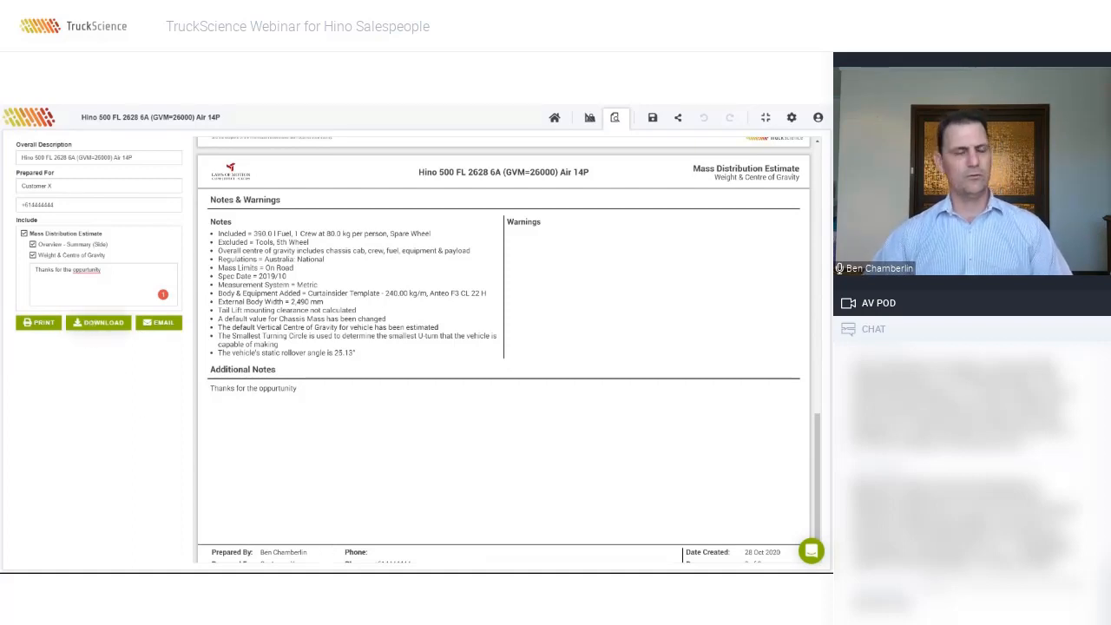
Step: Cancel the report email unsent, return to the truck drawing, then switch to the Live Demo slide
{"action": "left_click", "coordinate": [161, 329]}
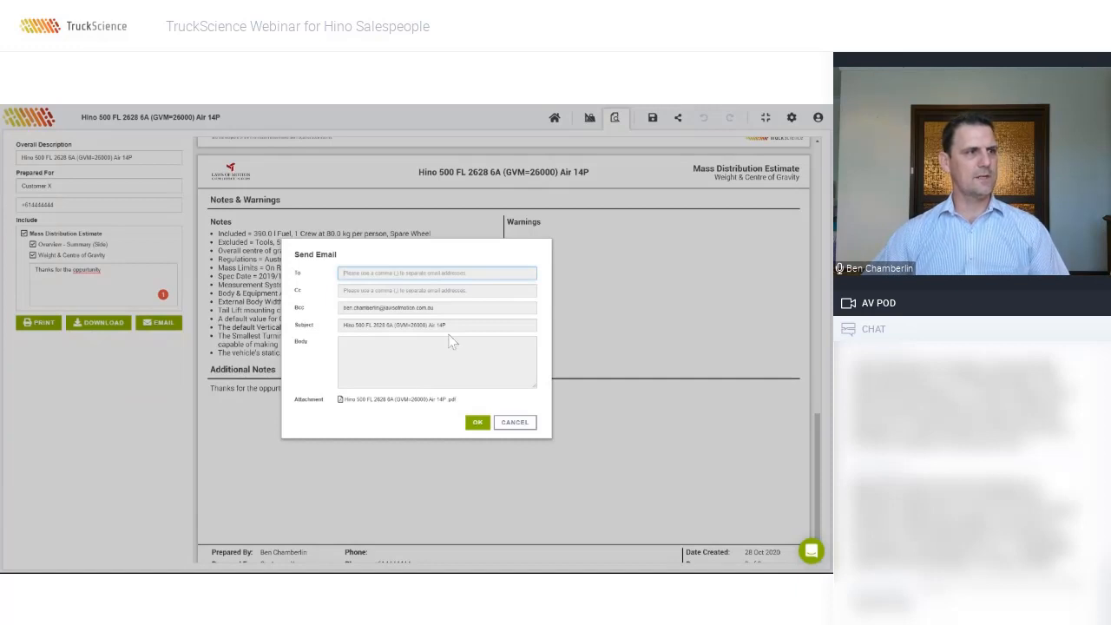
{"action": "left_click", "coordinate": [514, 423]}
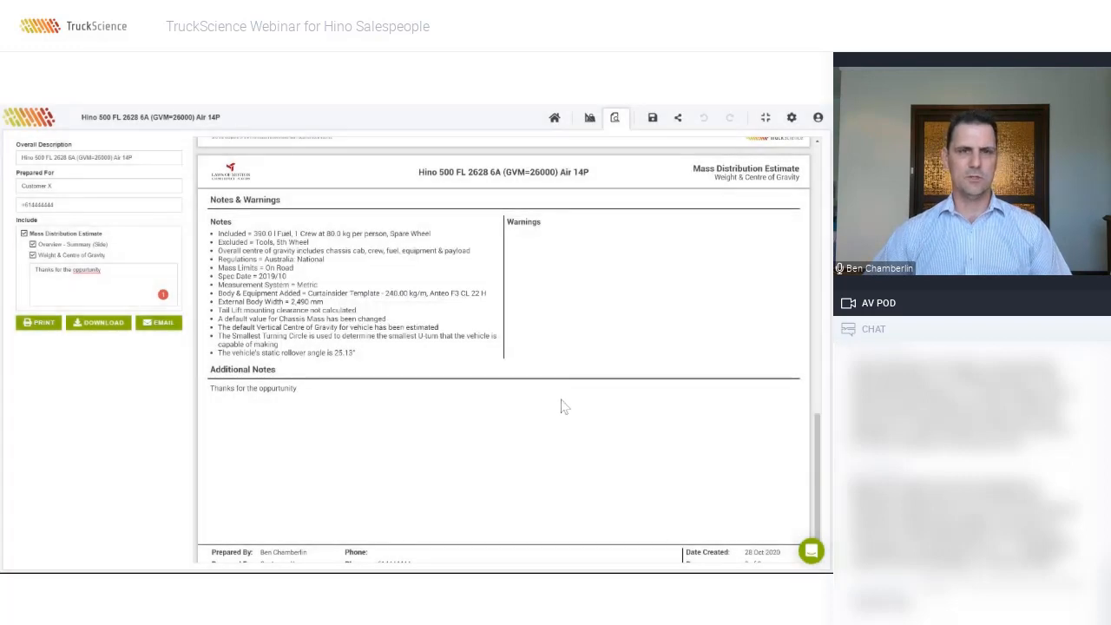
{"action": "left_click", "coordinate": [590, 118]}
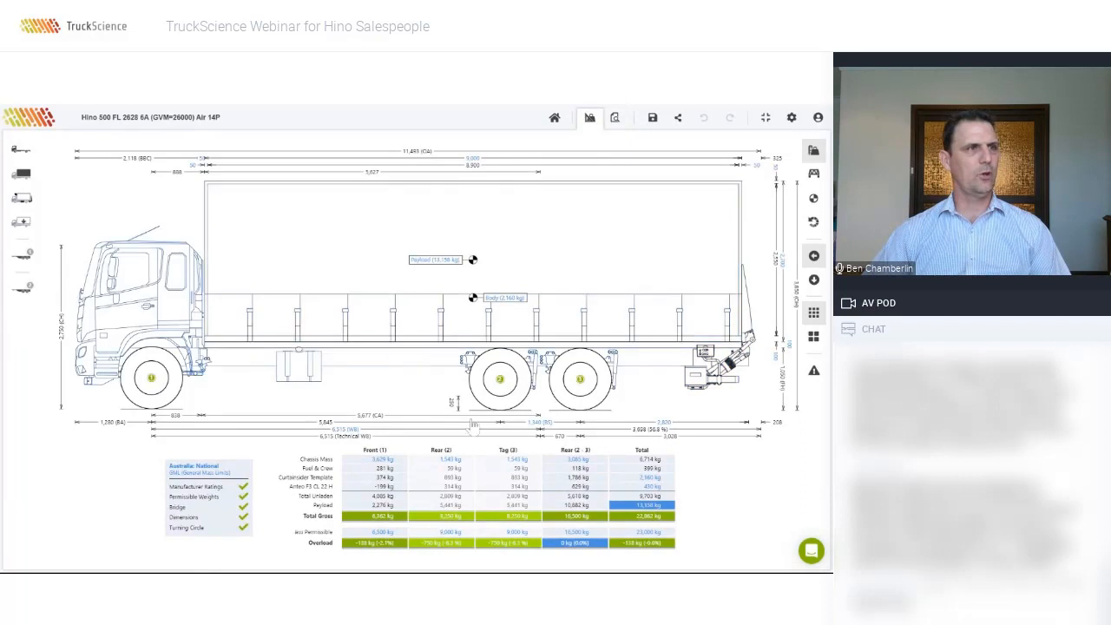
{"action": "key", "text": "alt+Tab"}
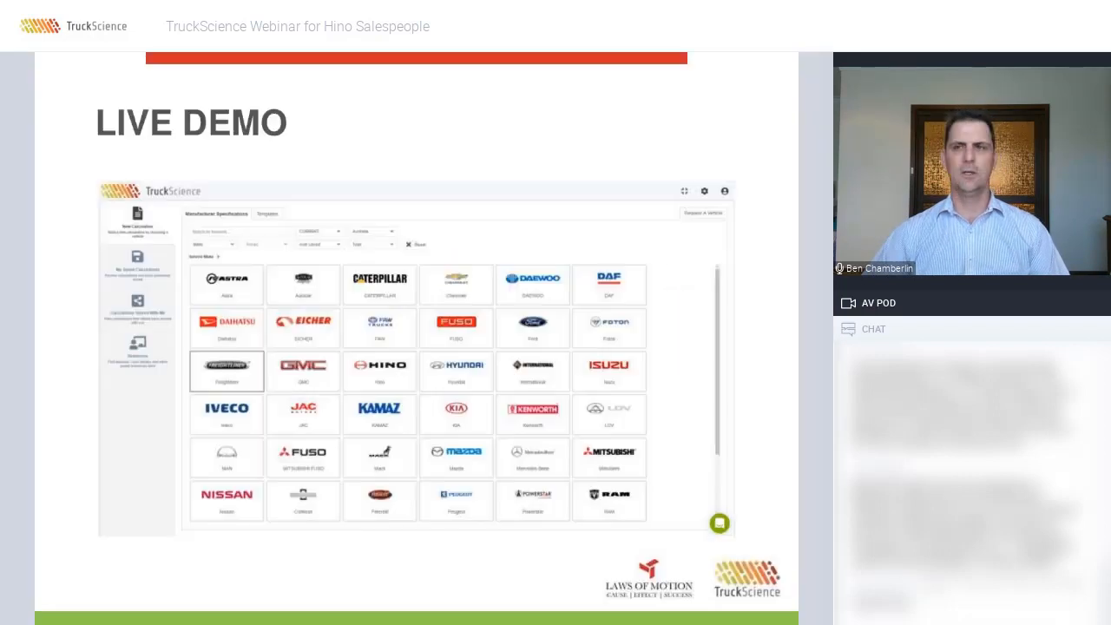